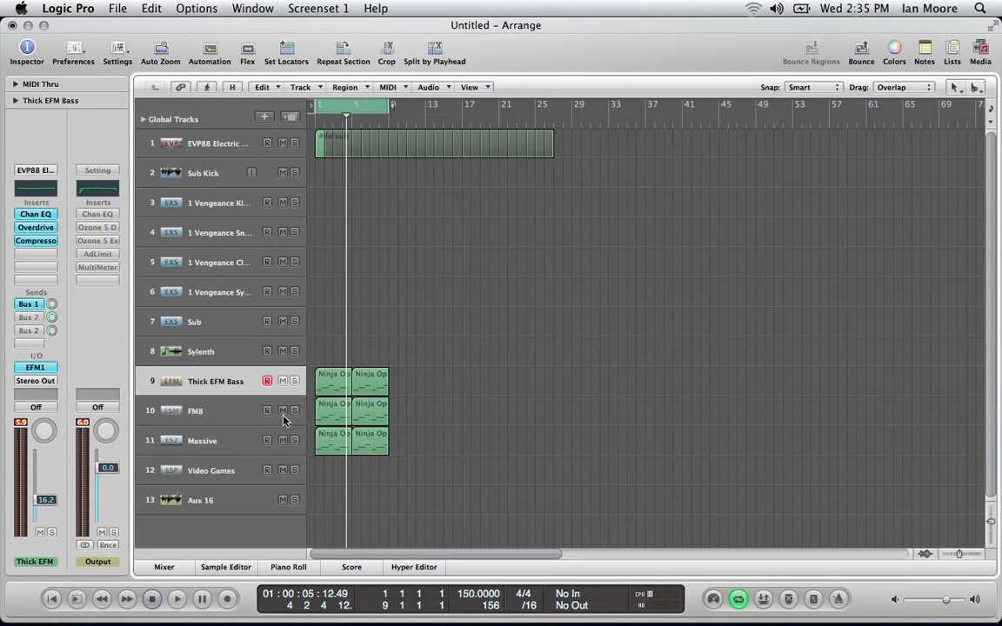
Look through the Thick EFM Bass, FM8 and Massive tracks and their Ninja Open regions.
{"action": "left_click", "coordinate": [197, 411]}
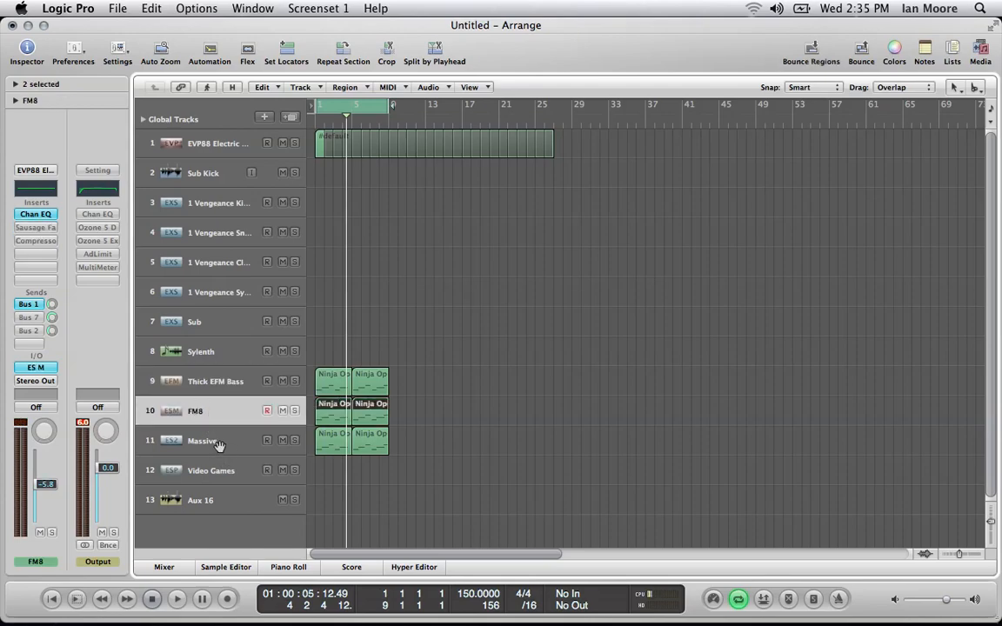
{"action": "left_click", "coordinate": [219, 444]}
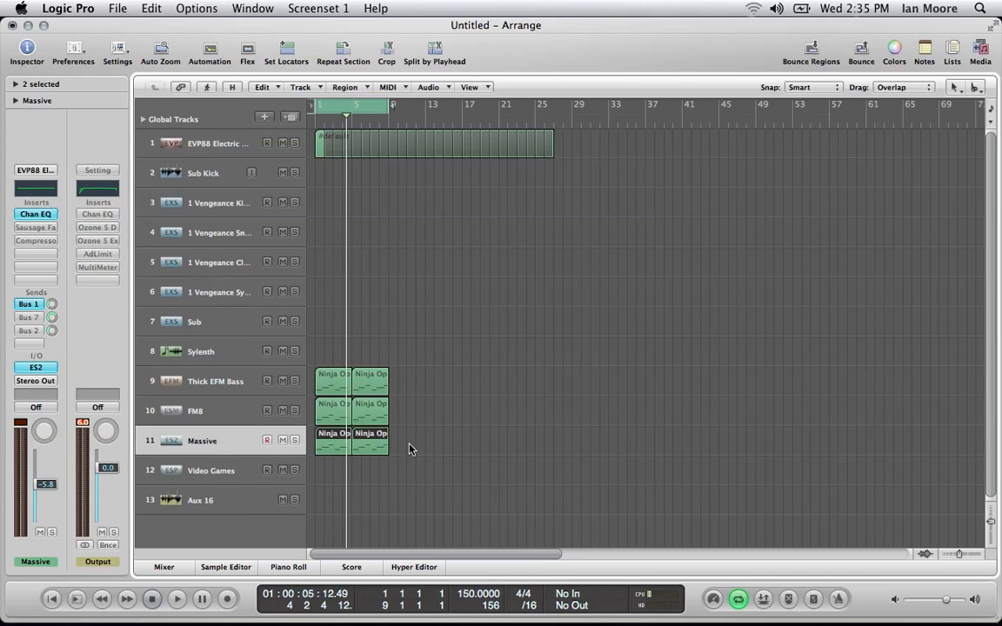
{"action": "left_click", "coordinate": [220, 378]}
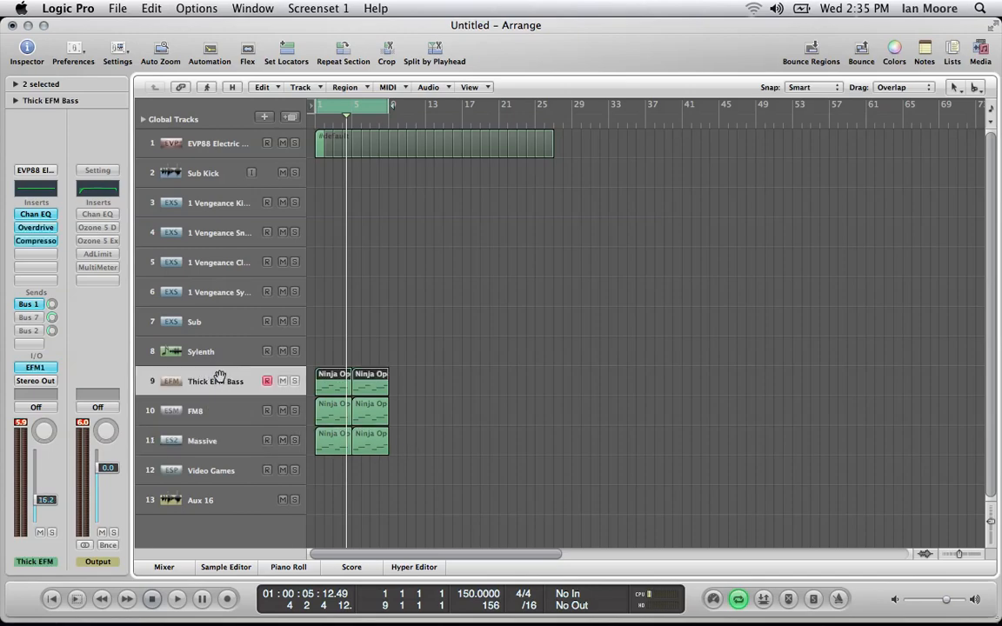
{"action": "left_click", "coordinate": [222, 414]}
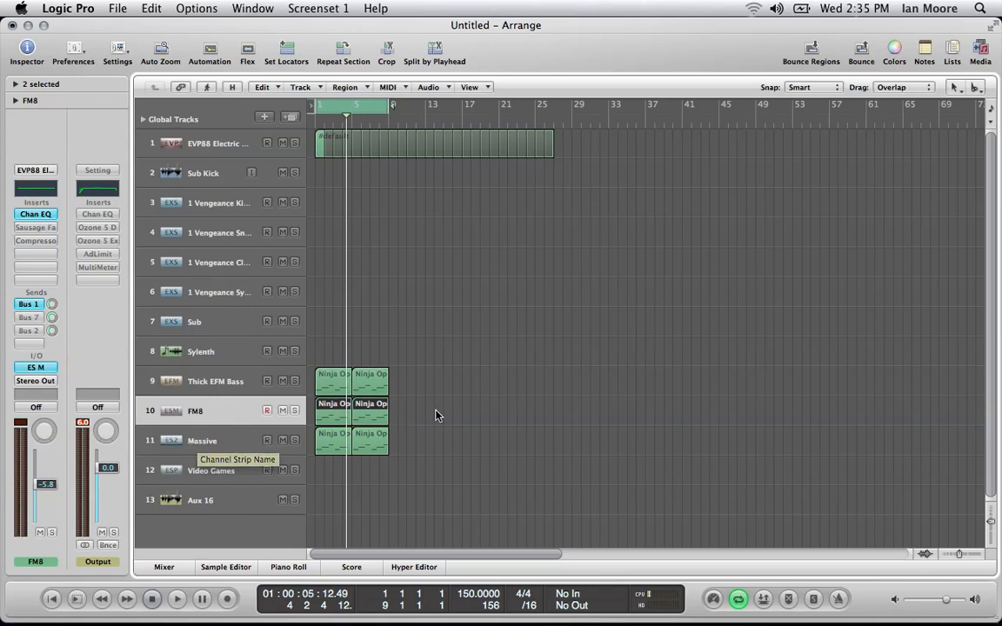
{"action": "left_click", "coordinate": [213, 442]}
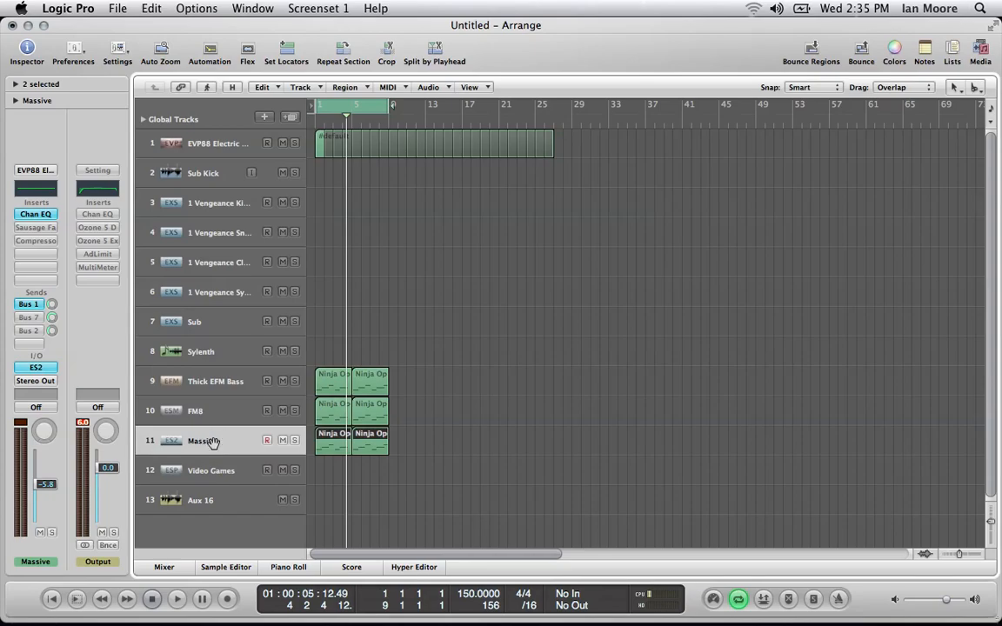
Inspect the ES2 synth settings of the Ninja Open preset on the Massive track, and close the plug-in window.
{"action": "left_click", "coordinate": [35, 367]}
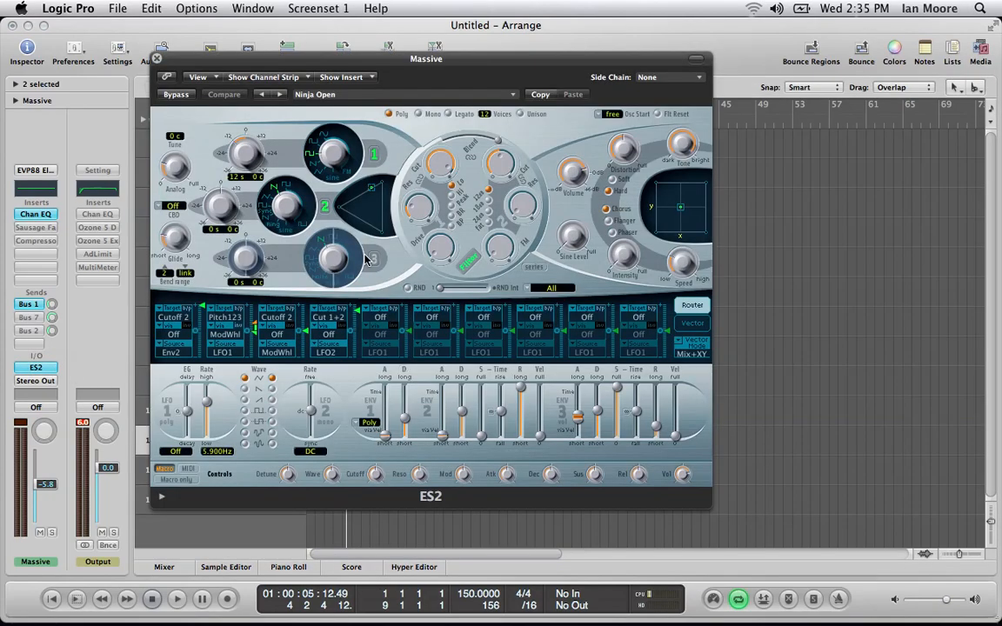
{"action": "left_click_drag", "start_coordinate": [361, 62], "coordinate": [530, 67]}
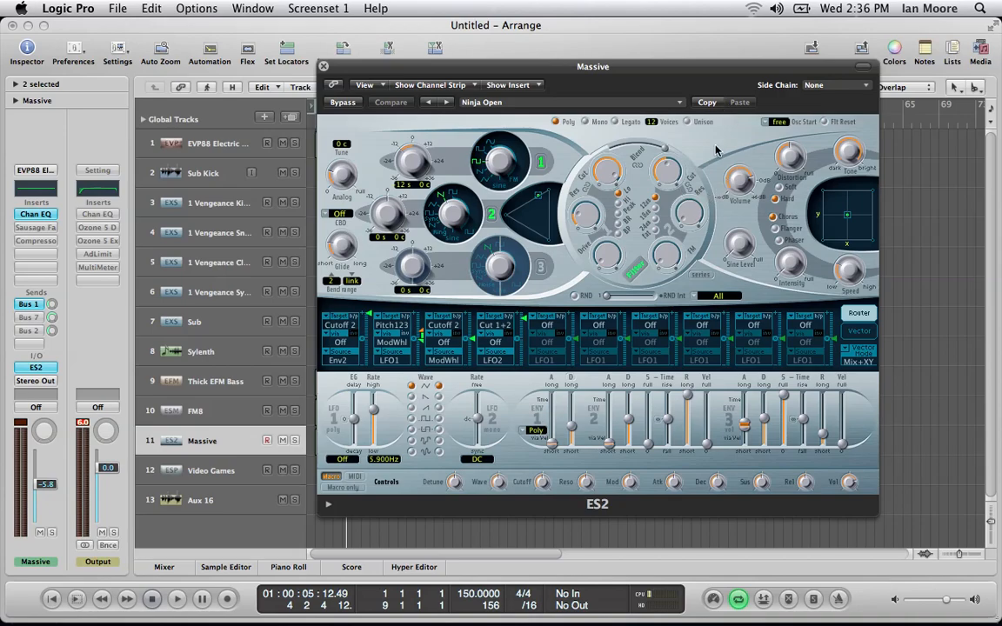
{"action": "mouse_move", "coordinate": [680, 73]}
{"action": "left_mouse_down"}
{"action": "mouse_move", "coordinate": [698, 59]}
{"action": "mouse_move", "coordinate": [681, 62]}
{"action": "left_mouse_up"}
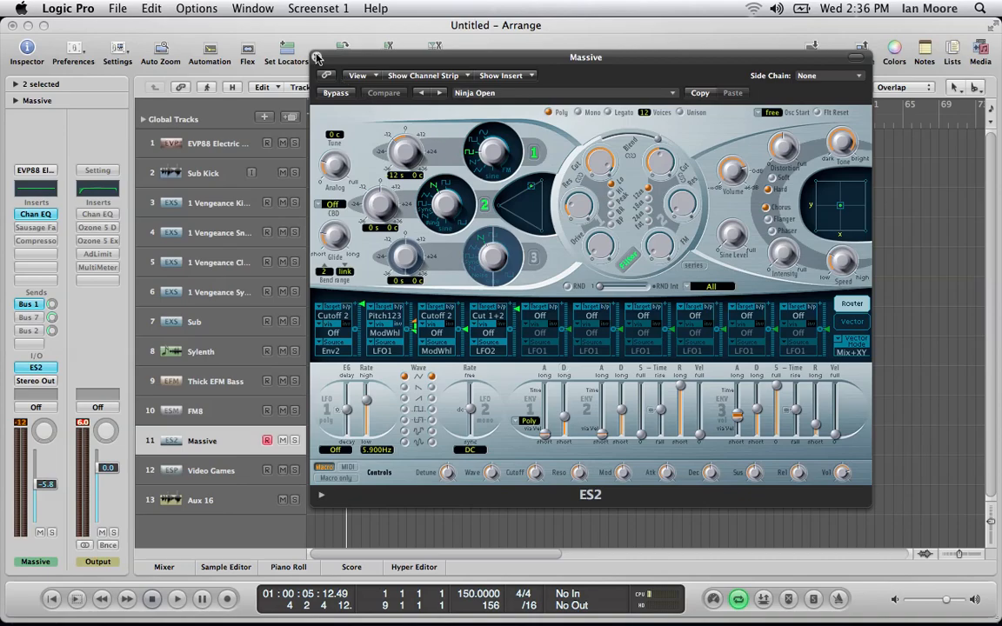
{"action": "left_click_drag", "start_coordinate": [348, 58], "coordinate": [389, 65]}
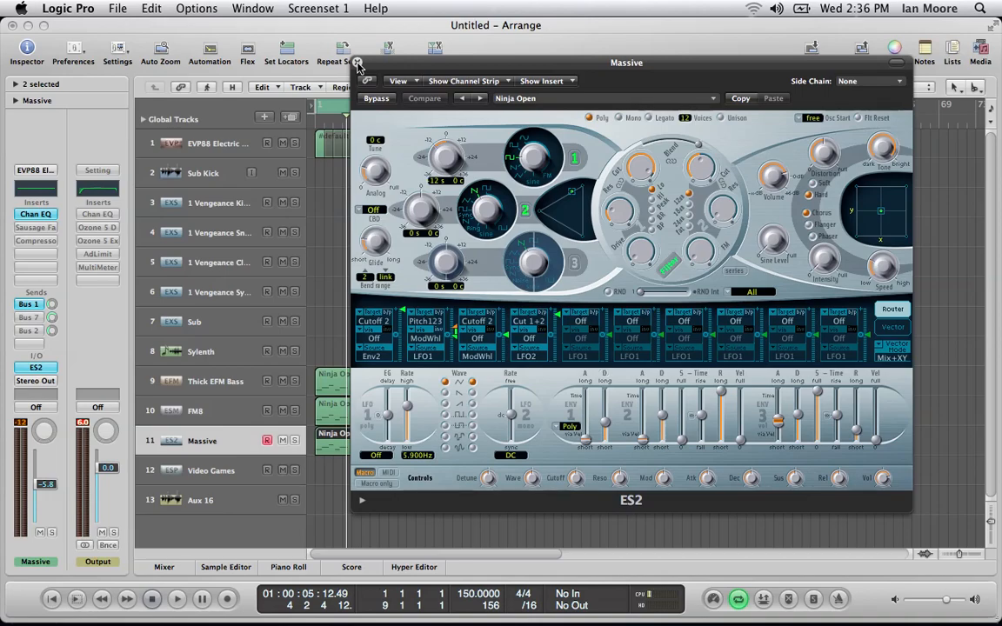
{"action": "left_click", "coordinate": [358, 65]}
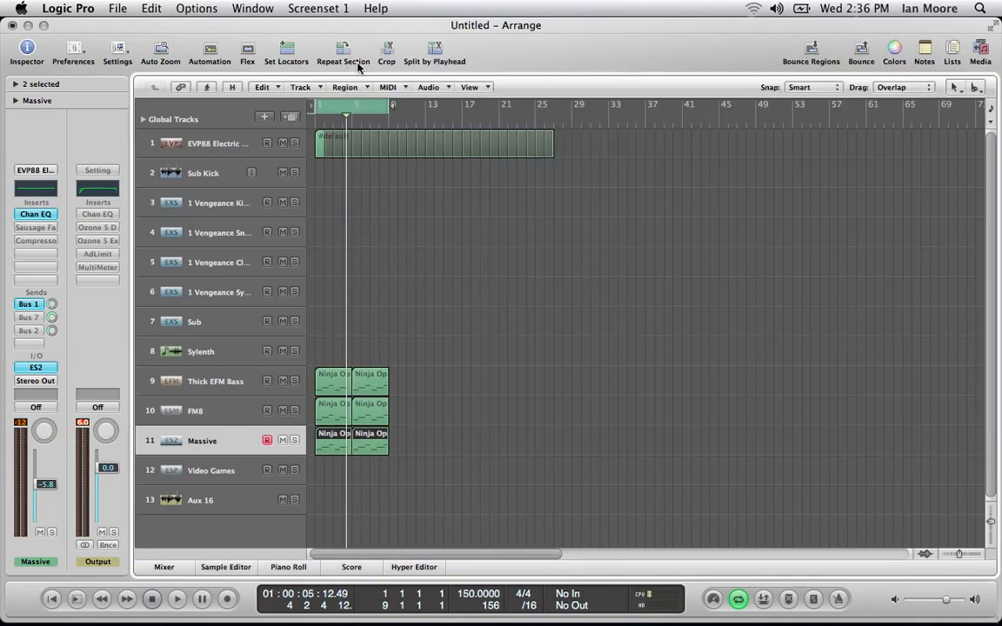
Solo the Massive track and audition its two regions.
{"action": "left_click", "coordinate": [340, 446]}
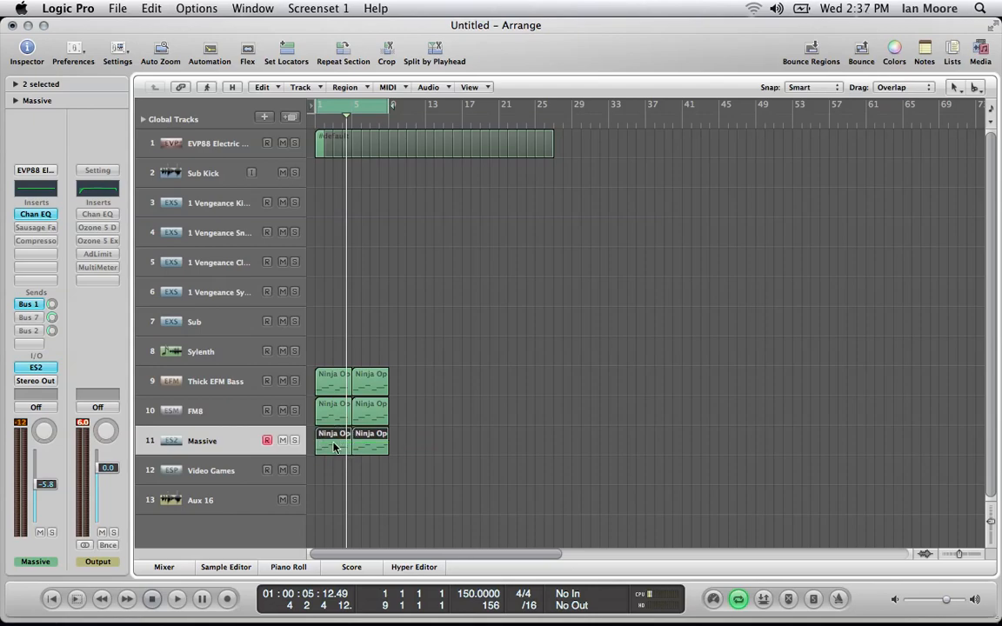
{"action": "left_click", "coordinate": [296, 441]}
{"action": "key", "text": "space"}
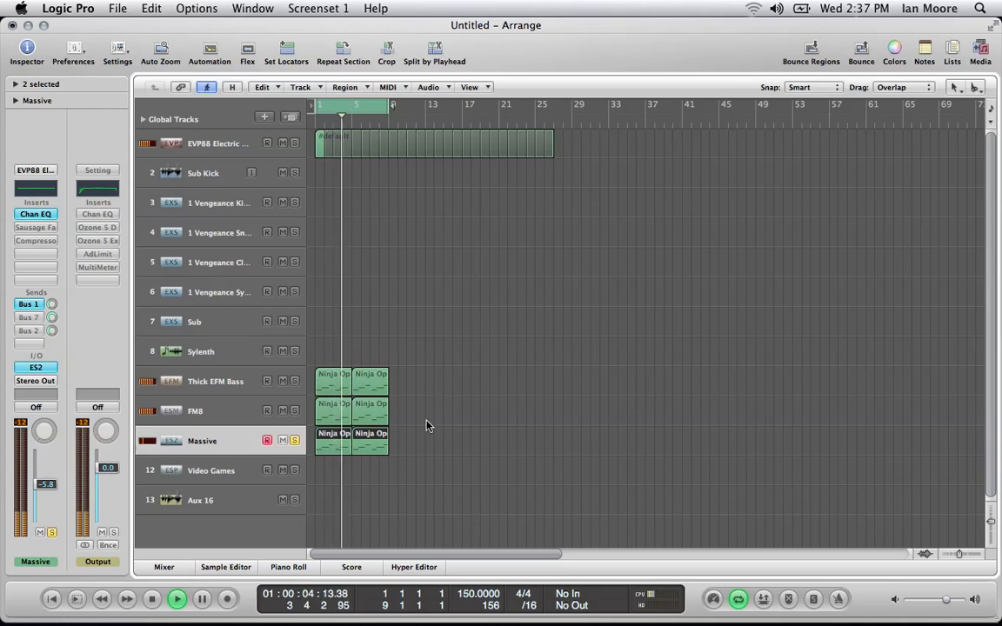
{"action": "key", "text": "space"}
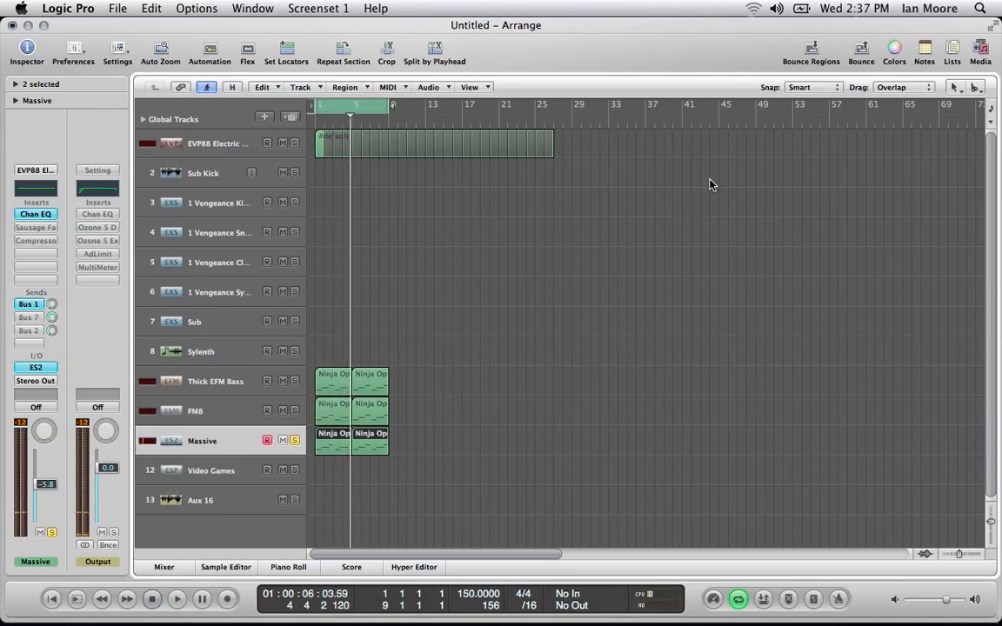
{"action": "left_click", "coordinate": [811, 54]}
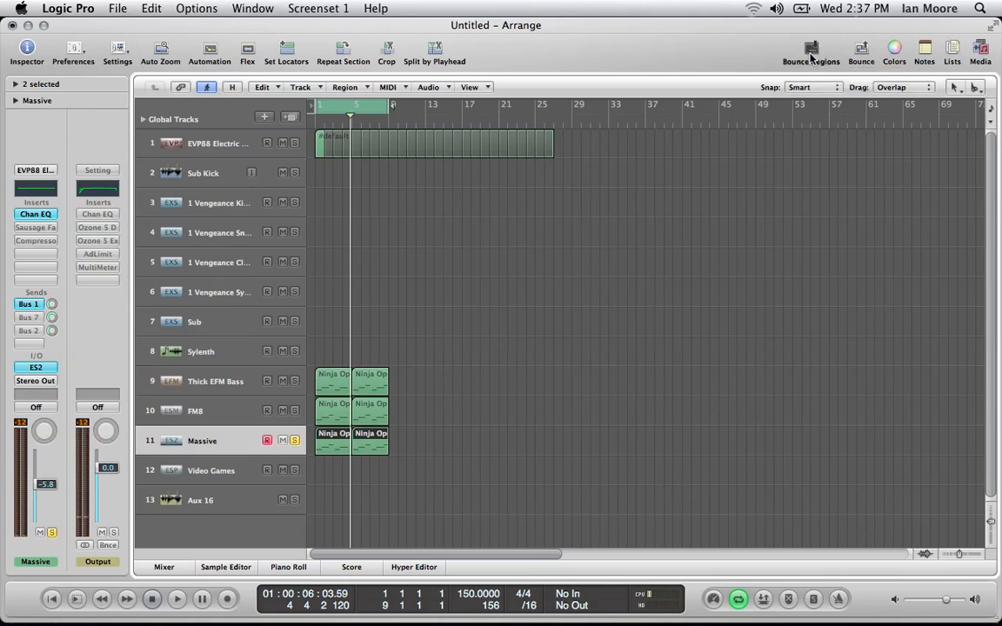
{"action": "left_click", "coordinate": [565, 303]}
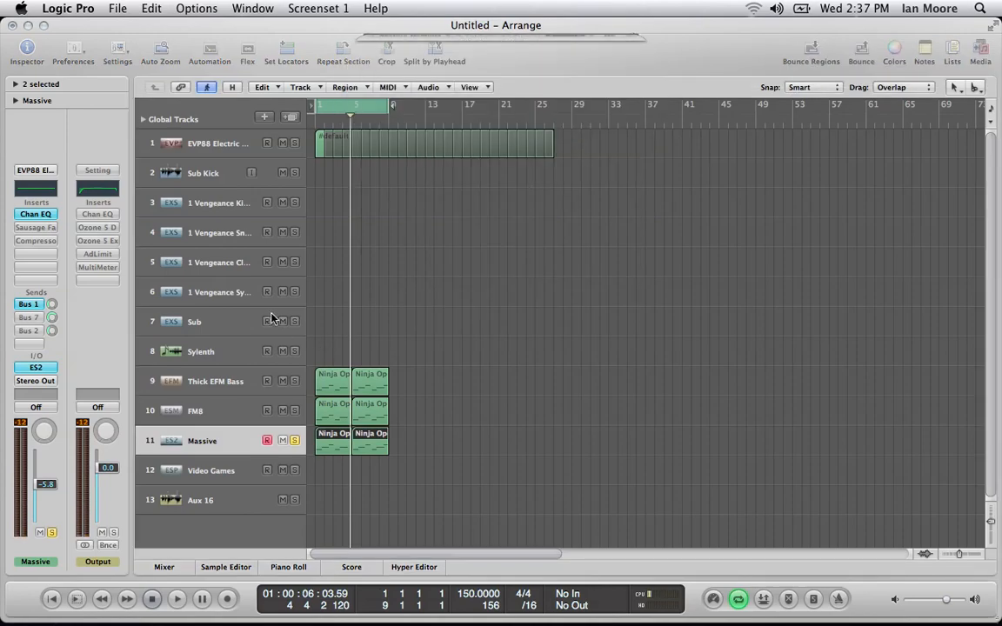
Replace the Massive channel's second insert with Overdrive, and audition it with the Drive at 1.25 dB.
{"action": "left_click", "coordinate": [38, 226]}
{"action": "left_click_drag", "start_coordinate": [38, 226], "coordinate": [174, 341]}
{"action": "left_click_drag", "start_coordinate": [165, 223], "coordinate": [145, 100]}
{"action": "left_click_drag", "start_coordinate": [93, 201], "coordinate": [92, 219]}
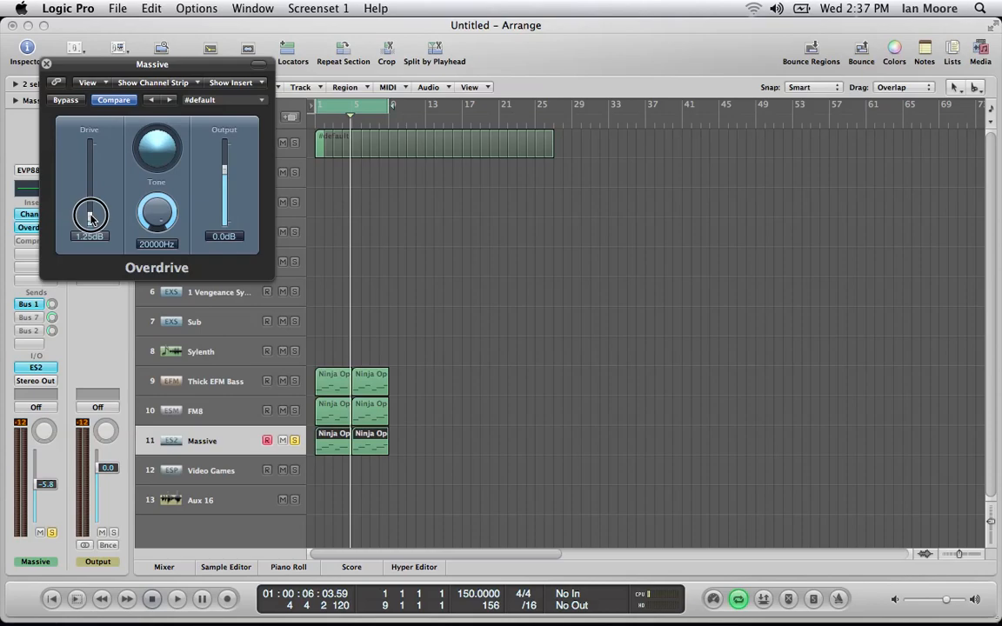
{"action": "key", "text": "space"}
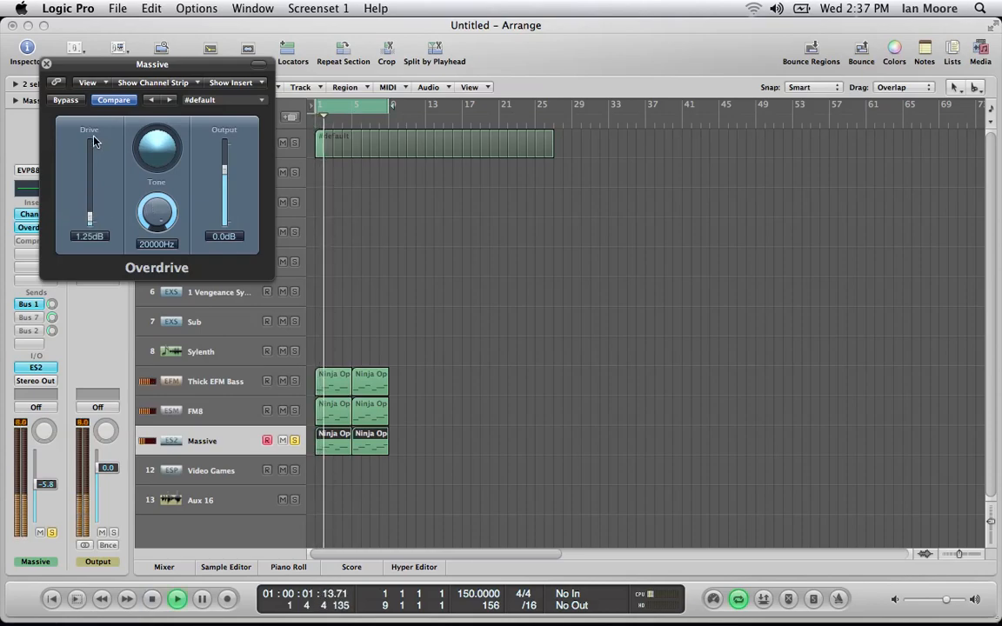
{"action": "left_click", "coordinate": [46, 63]}
{"action": "key", "text": "space"}
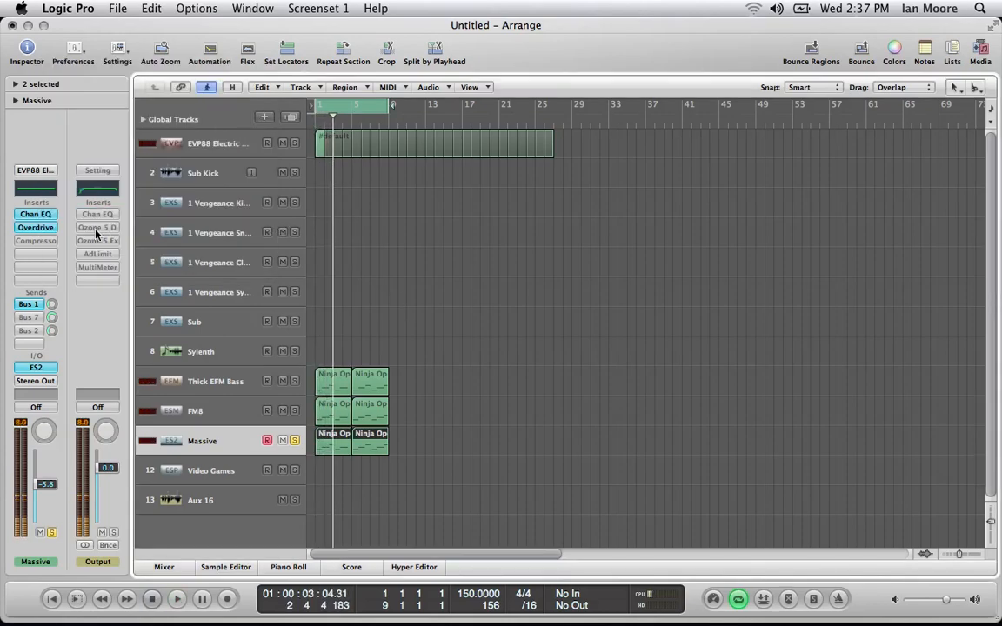
Enable the Massive channel's Compressor and load the Opto Bass preset with the compressor threshold at -25.5 dB.
{"action": "left_click", "coordinate": [40, 242], "text": "alt"}
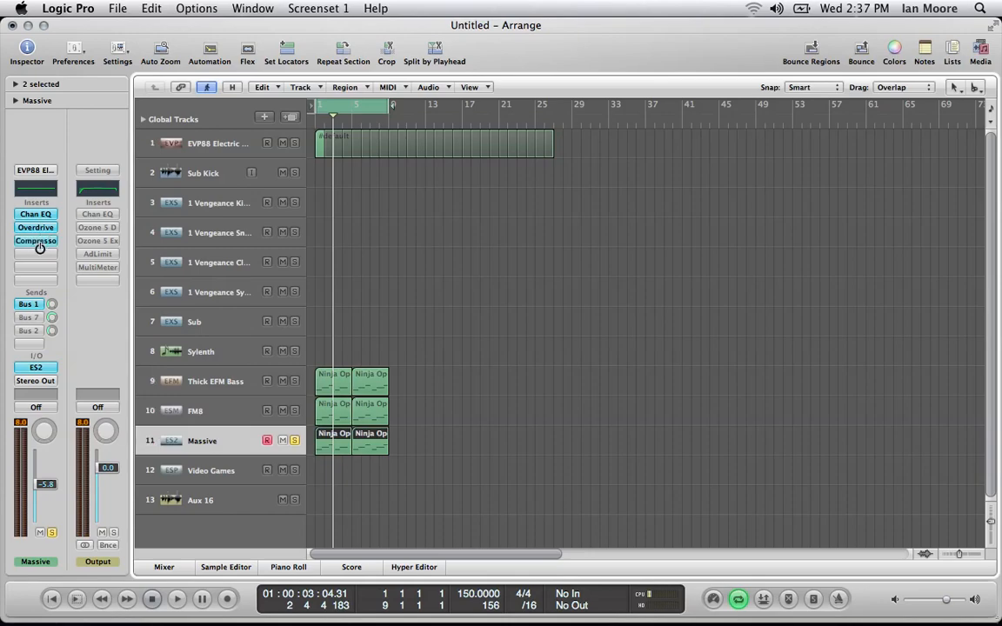
{"action": "left_click", "coordinate": [44, 245]}
{"action": "left_click_drag", "start_coordinate": [181, 64], "coordinate": [498, 113]}
{"action": "left_click_drag", "start_coordinate": [719, 126], "coordinate": [783, 281]}
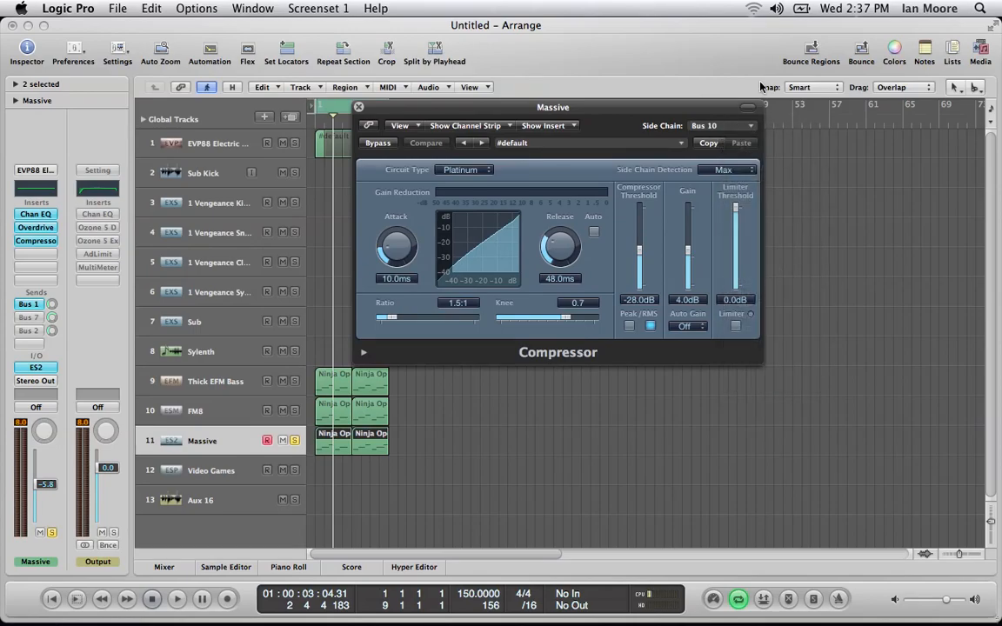
{"action": "left_click", "coordinate": [675, 143]}
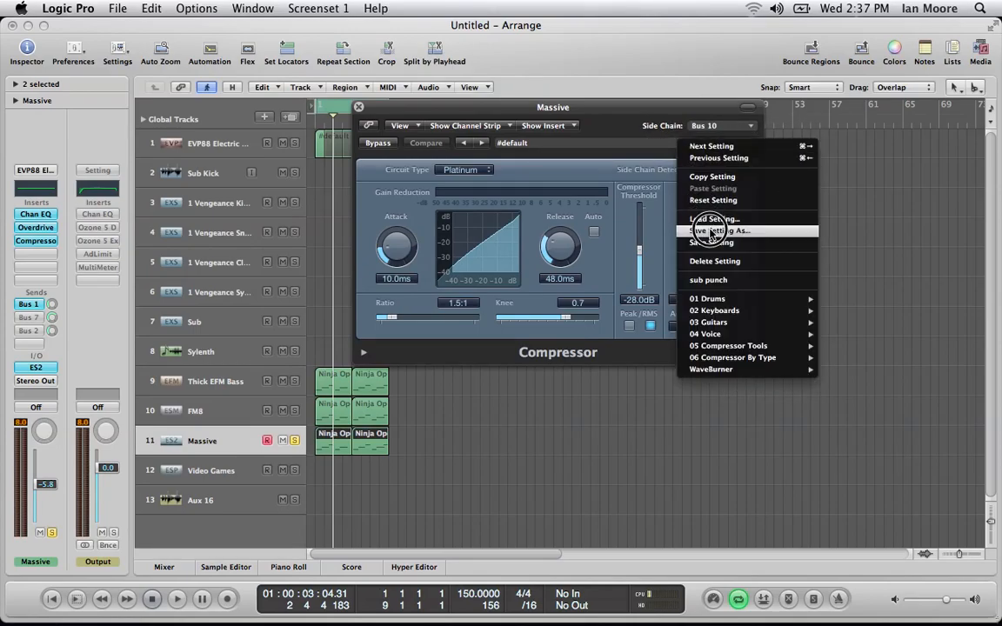
{"action": "mouse_move", "coordinate": [696, 321]}
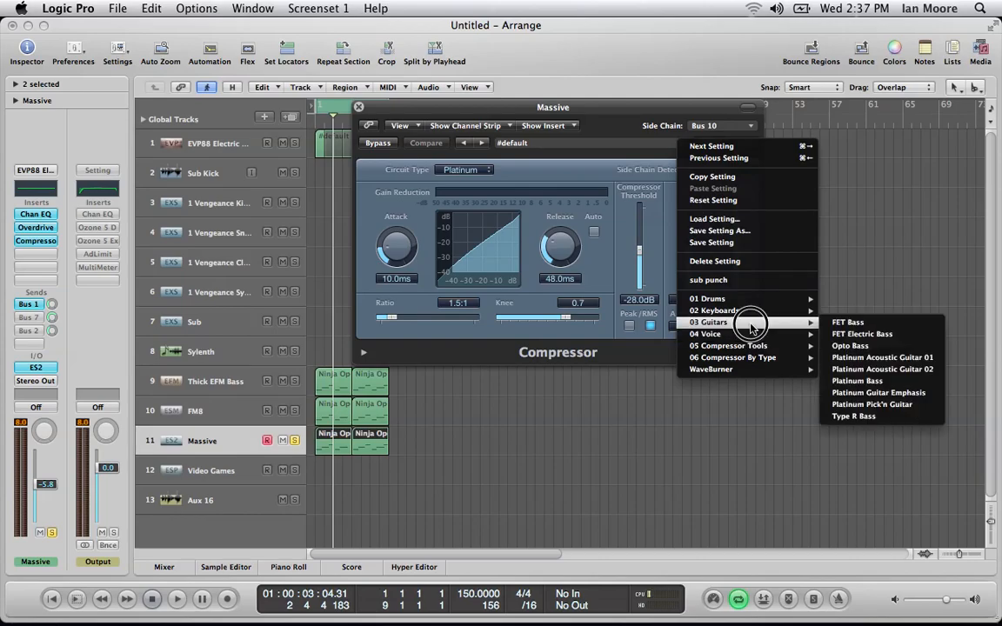
{"action": "left_click", "coordinate": [847, 345]}
{"action": "mouse_move", "coordinate": [640, 243]}
{"action": "left_mouse_down"}
{"action": "mouse_move", "coordinate": [640, 219]}
{"action": "mouse_move", "coordinate": [642, 252]}
{"action": "left_mouse_up"}
Lower the Massive channel's volume to about -18.0 dB while playing it back, and close the Compressor window.
{"action": "key", "text": "space"}
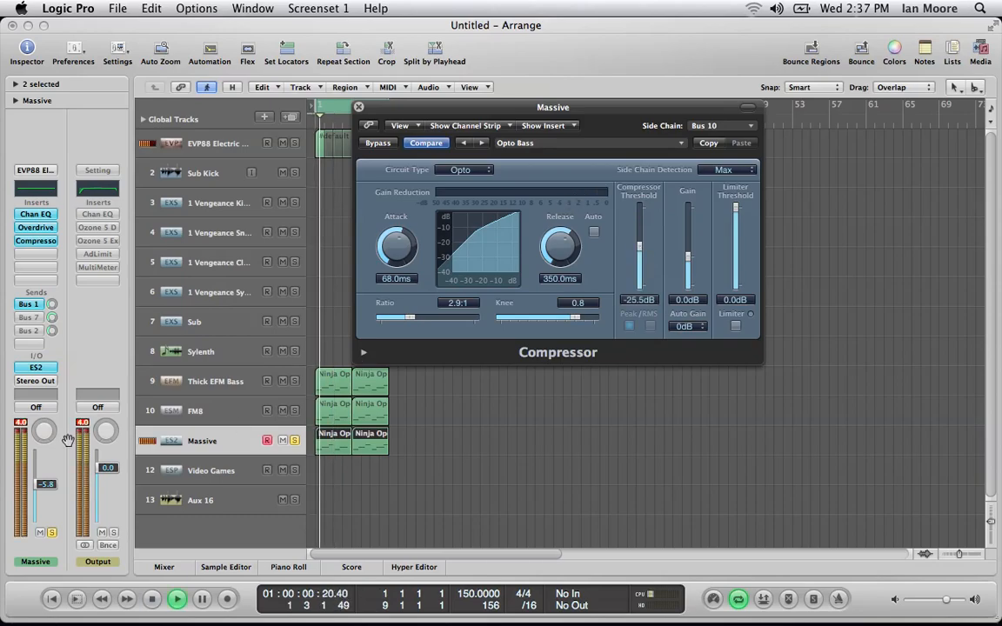
{"action": "left_click_drag", "start_coordinate": [39, 485], "coordinate": [40, 534]}
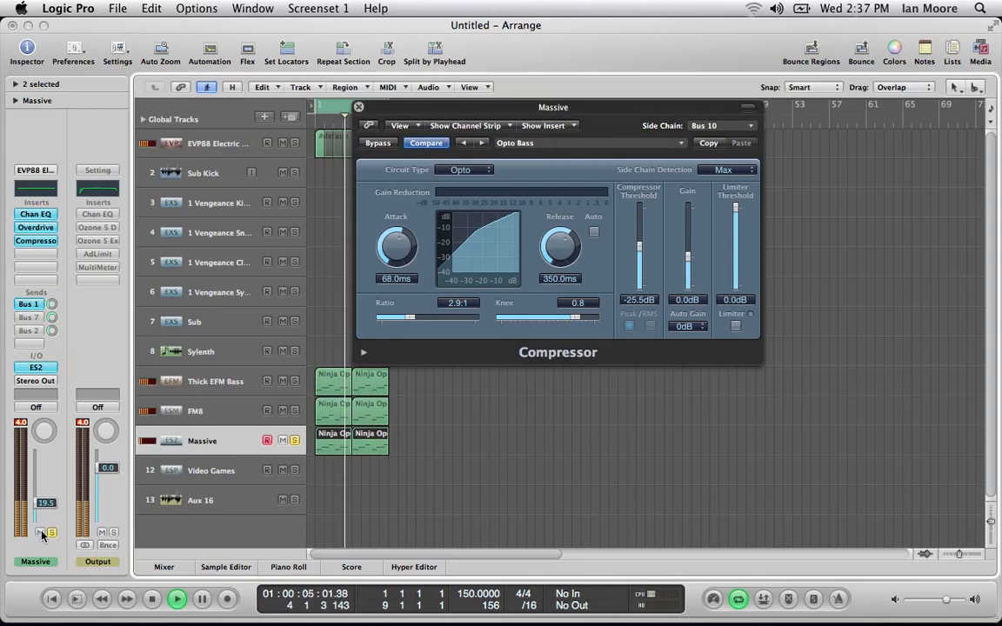
{"action": "left_click", "coordinate": [360, 109]}
{"action": "left_click", "coordinate": [470, 442]}
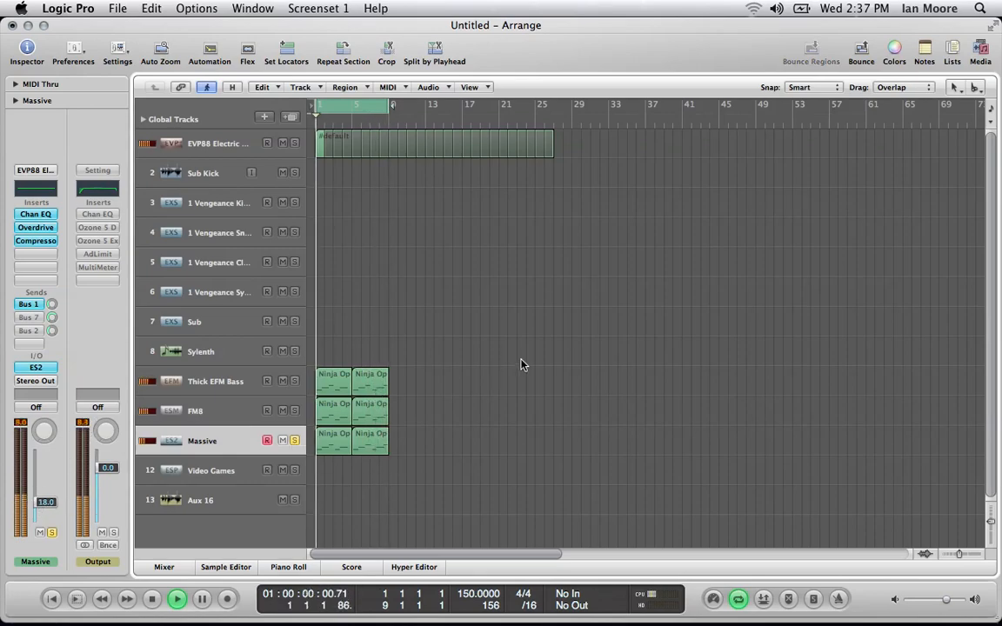
{"action": "key", "text": "space"}
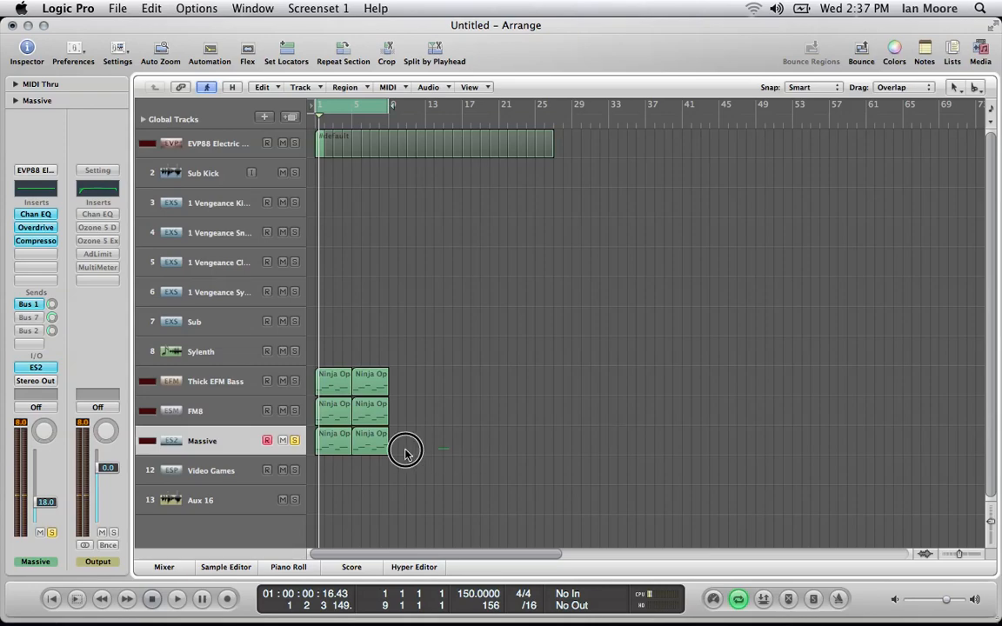
Bounce both Massive regions in place to a new track named Drone, with the source regions muted.
{"action": "left_click_drag", "start_coordinate": [403, 450], "coordinate": [338, 451]}
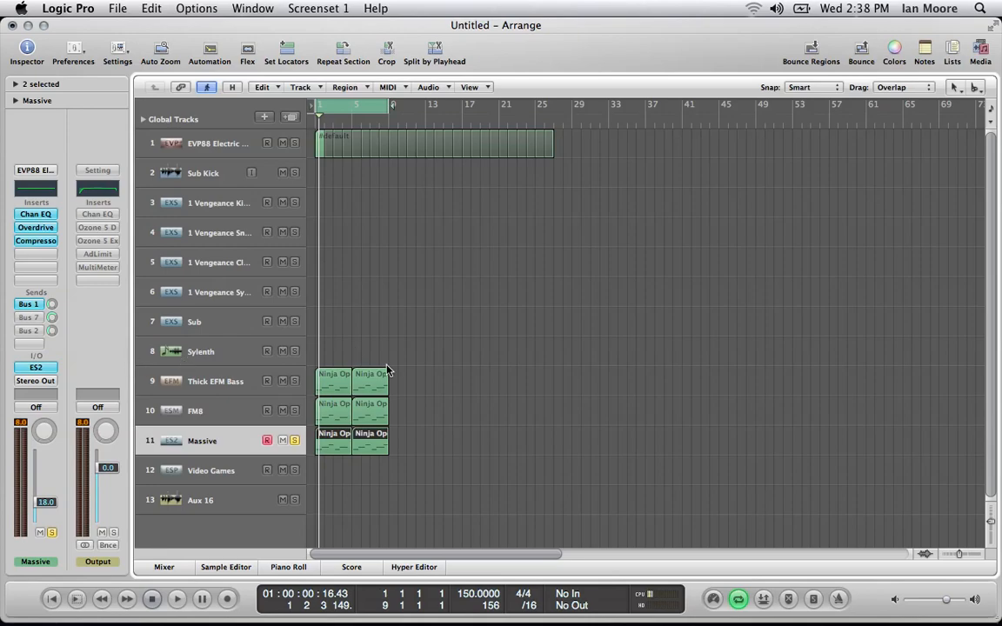
{"action": "left_click", "coordinate": [815, 50]}
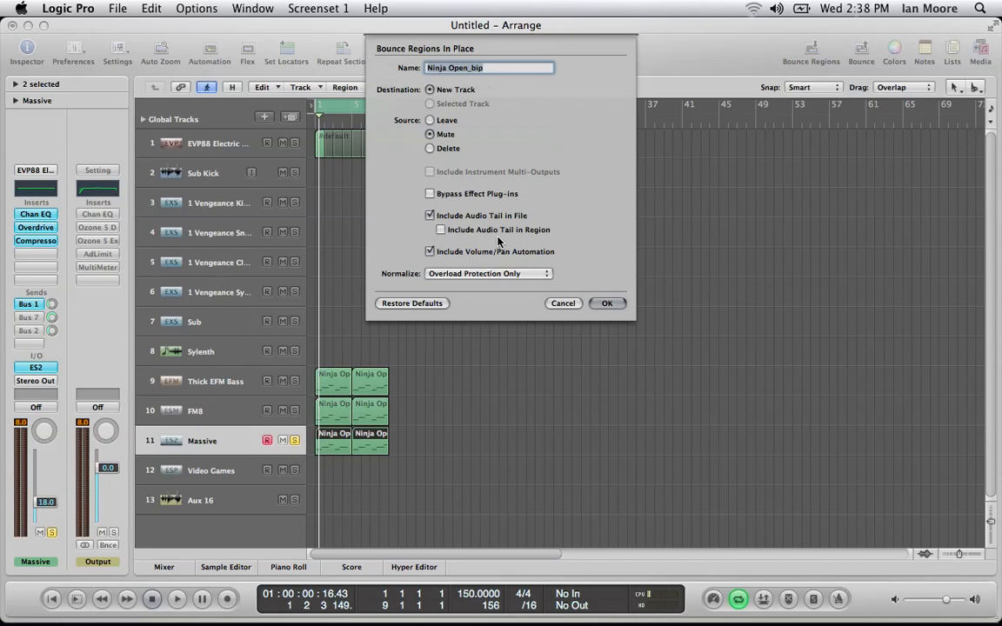
{"action": "type", "text": "Drums"}
{"action": "key", "text": "Return"}
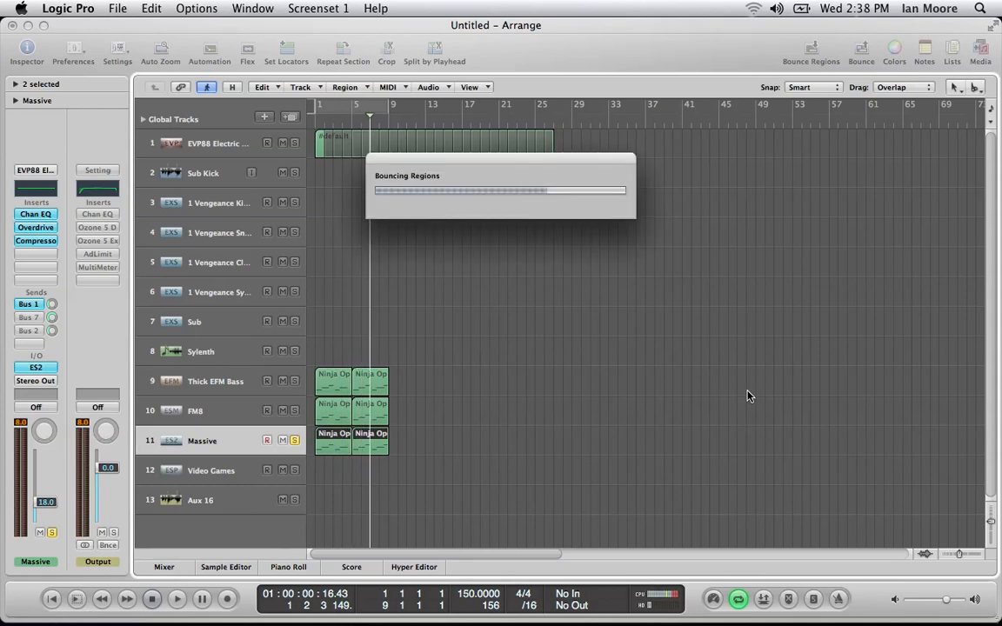
{"action": "left_click", "coordinate": [550, 328]}
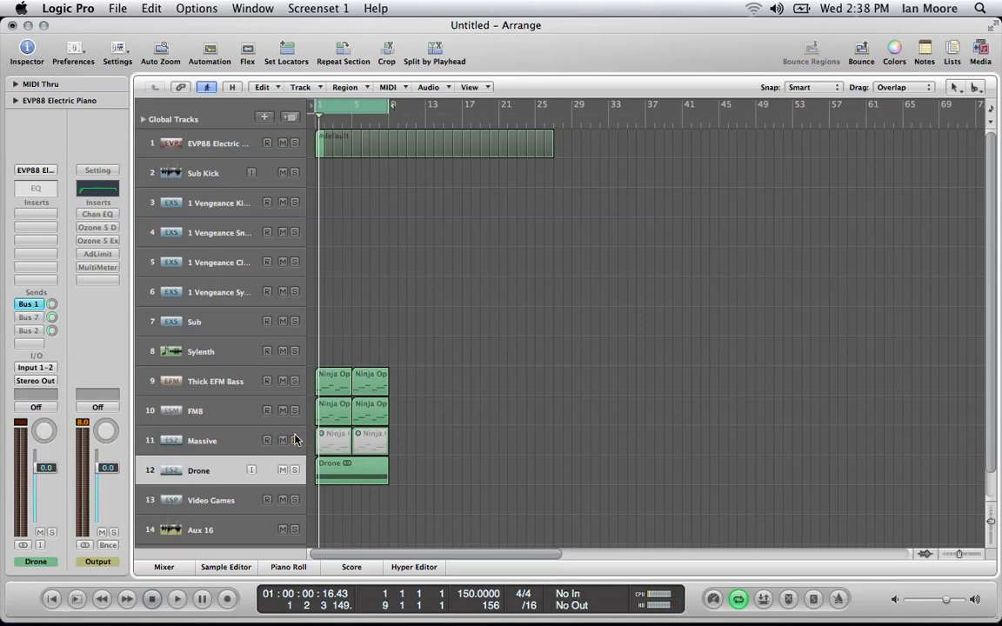
Audition the Drone track in solo and add a Channel EQ to its channel strip.
{"action": "key", "text": "space"}
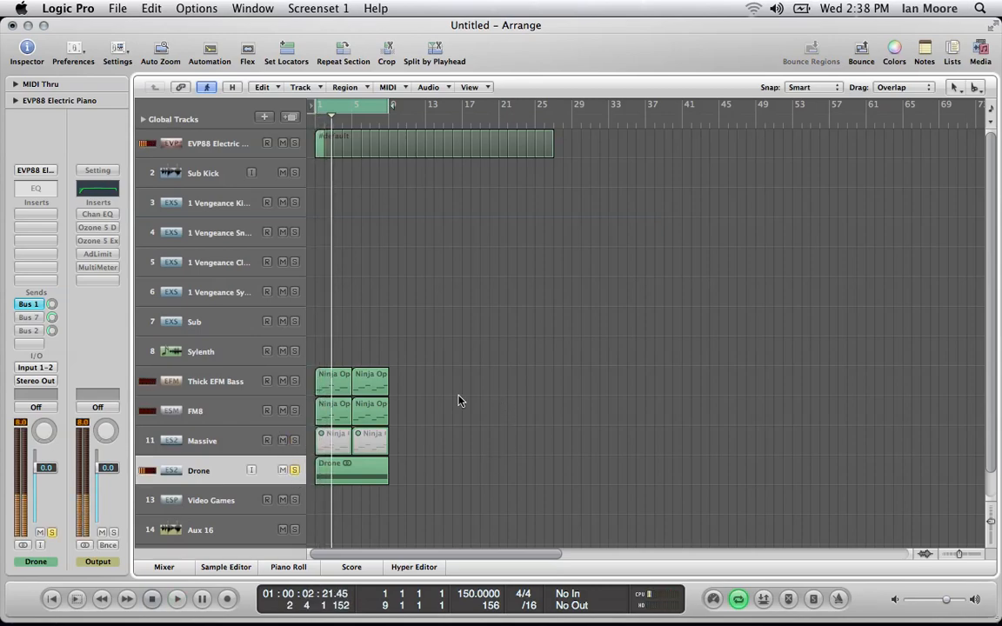
{"action": "key", "text": "space"}
{"action": "double_click", "coordinate": [35, 189]}
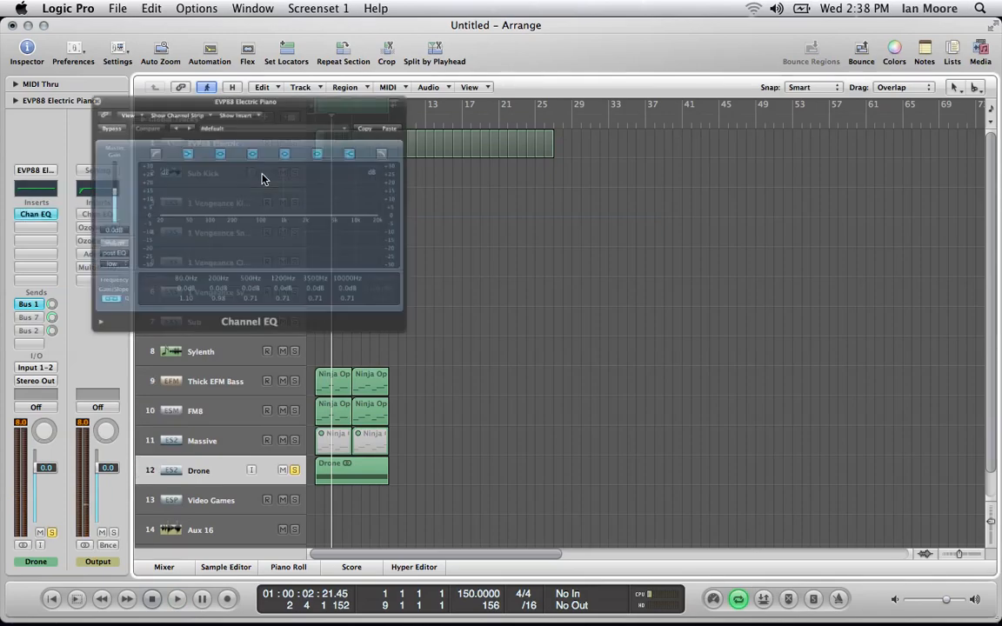
{"action": "left_click_drag", "start_coordinate": [154, 66], "coordinate": [690, 159]}
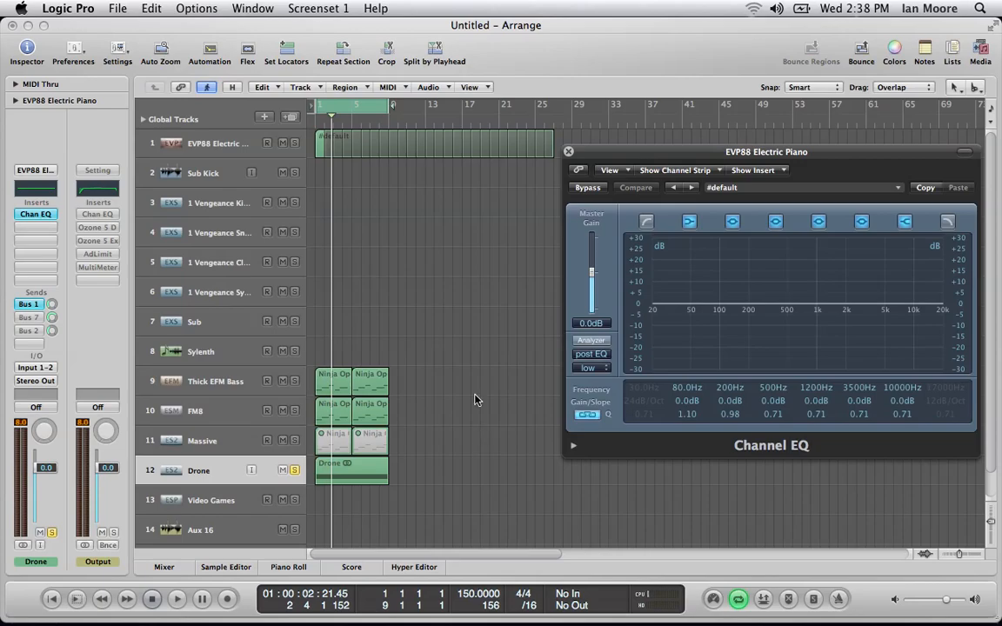
{"action": "left_click", "coordinate": [569, 153]}
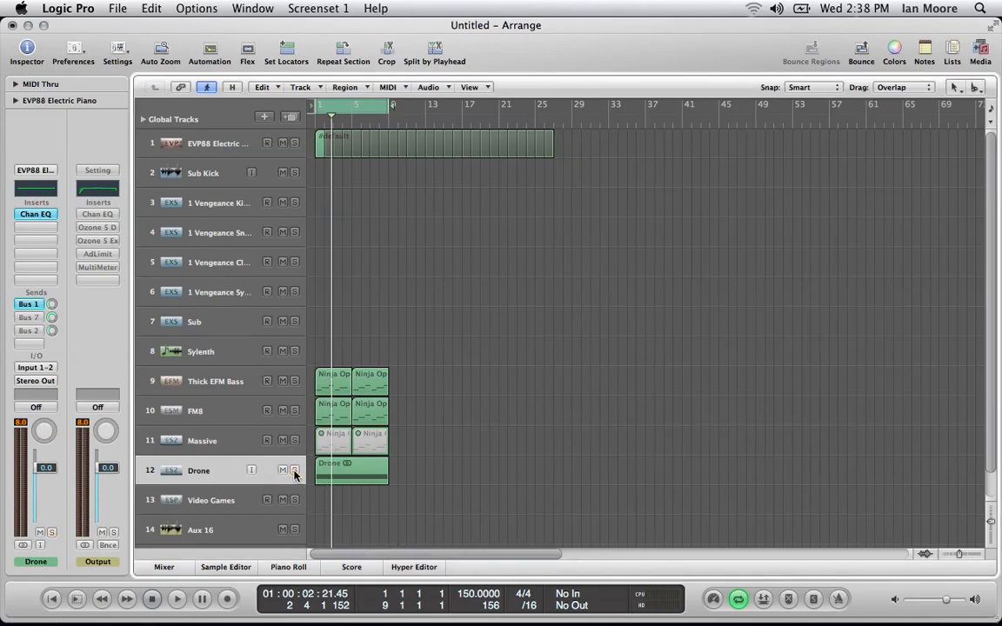
Select both original regions on the Massive track and mute that track.
{"action": "left_click_drag", "start_coordinate": [403, 447], "coordinate": [309, 445]}
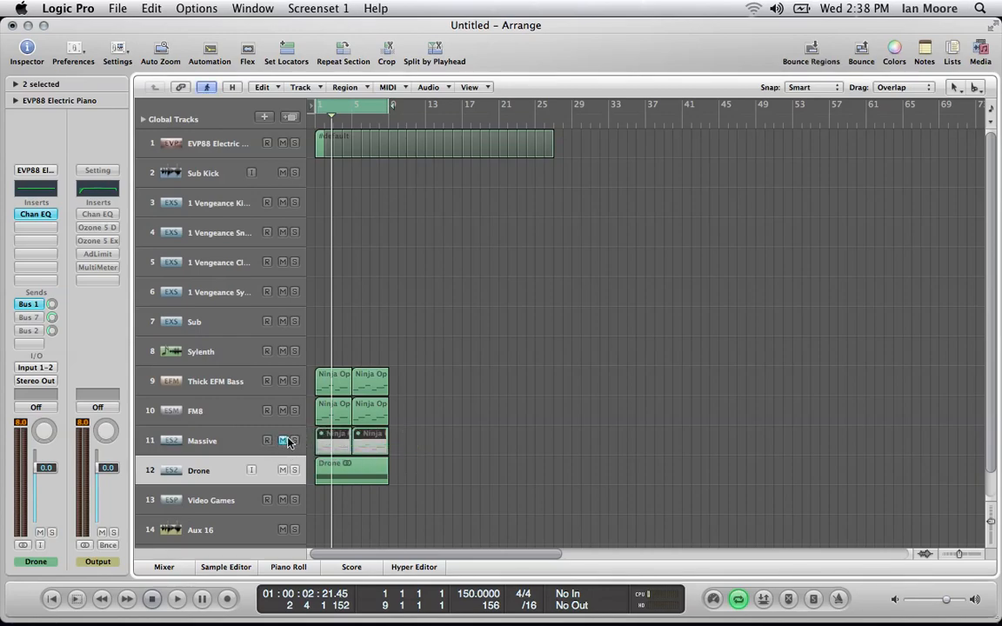
Unmute the two Massive regions, move them to the Sub track at bar 1, and select the Sub track.
{"action": "key", "text": "ctrl+m"}
{"action": "left_click_drag", "start_coordinate": [342, 446], "coordinate": [341, 324]}
{"action": "left_click", "coordinate": [203, 324]}
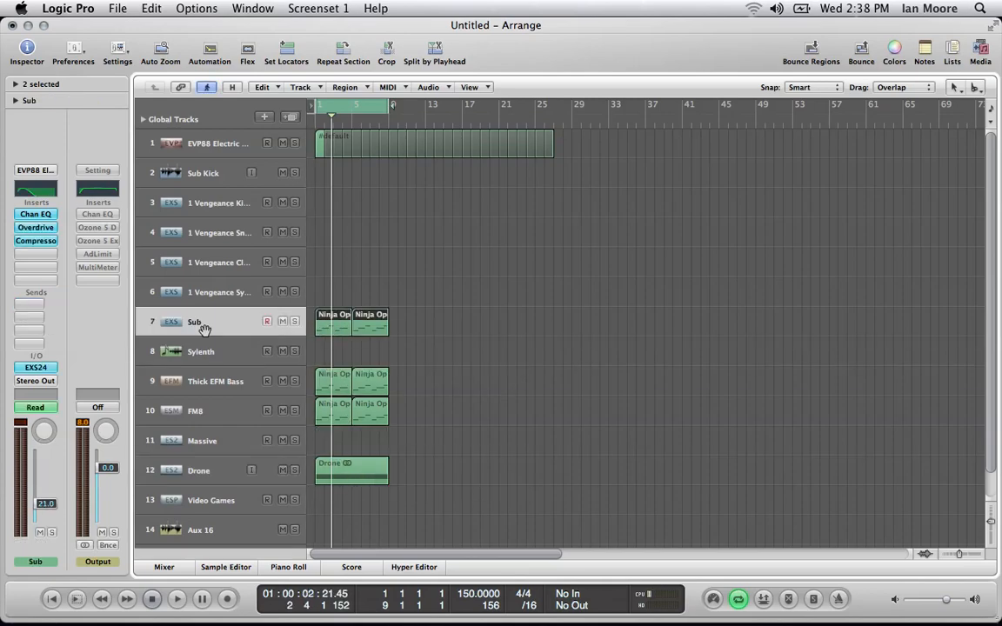
Turn on the fat option and the filter in the Sub track's EXS24, reduce Drive slightly, and close the instrument window.
{"action": "left_click", "coordinate": [38, 367]}
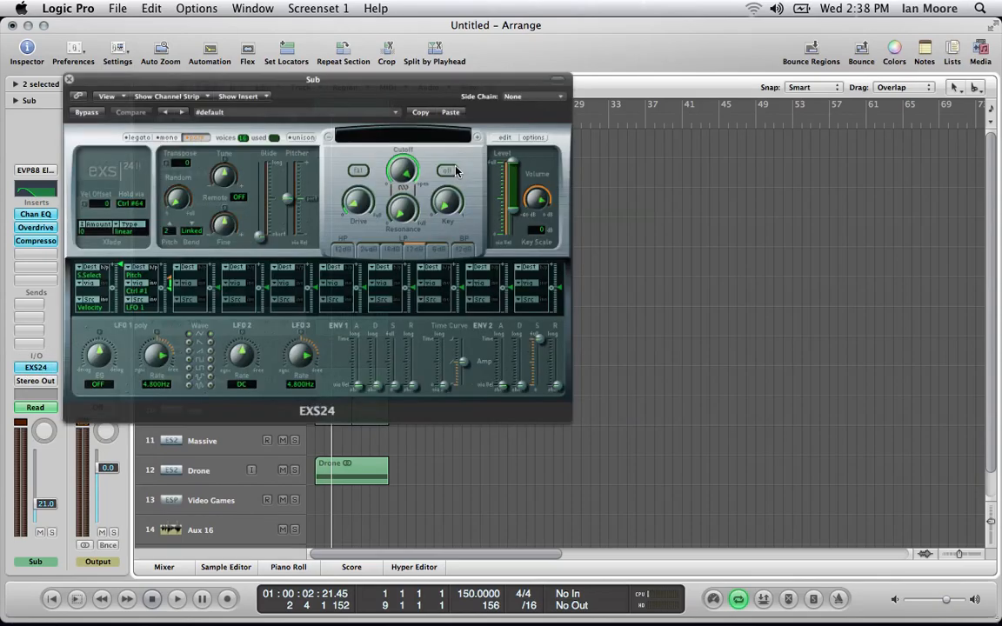
{"action": "left_click_drag", "start_coordinate": [293, 71], "coordinate": [544, 78]}
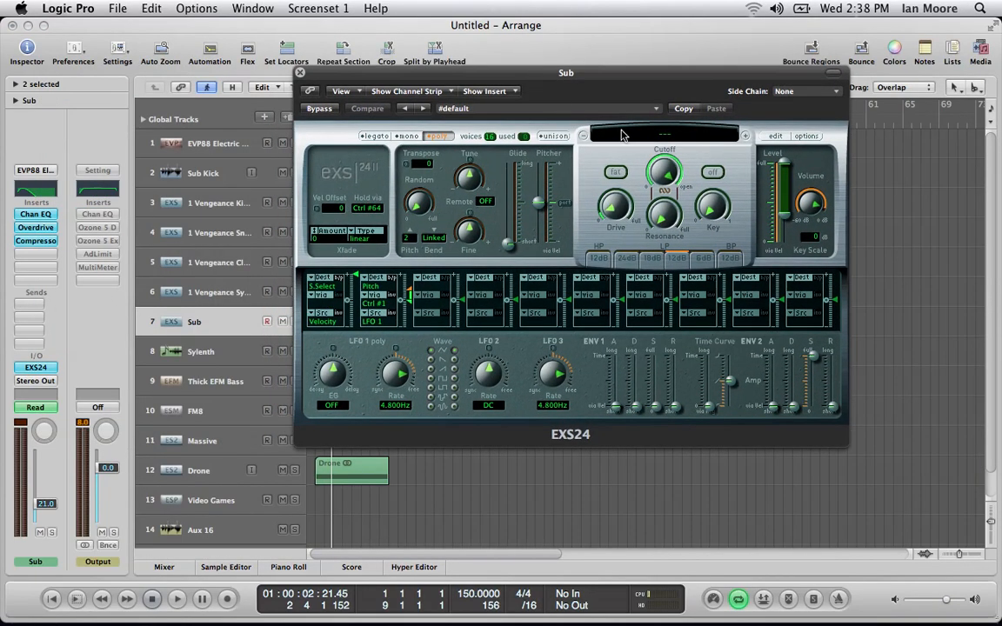
{"action": "left_click", "coordinate": [613, 173]}
{"action": "left_click", "coordinate": [713, 173]}
{"action": "left_click_drag", "start_coordinate": [616, 209], "coordinate": [618, 220]}
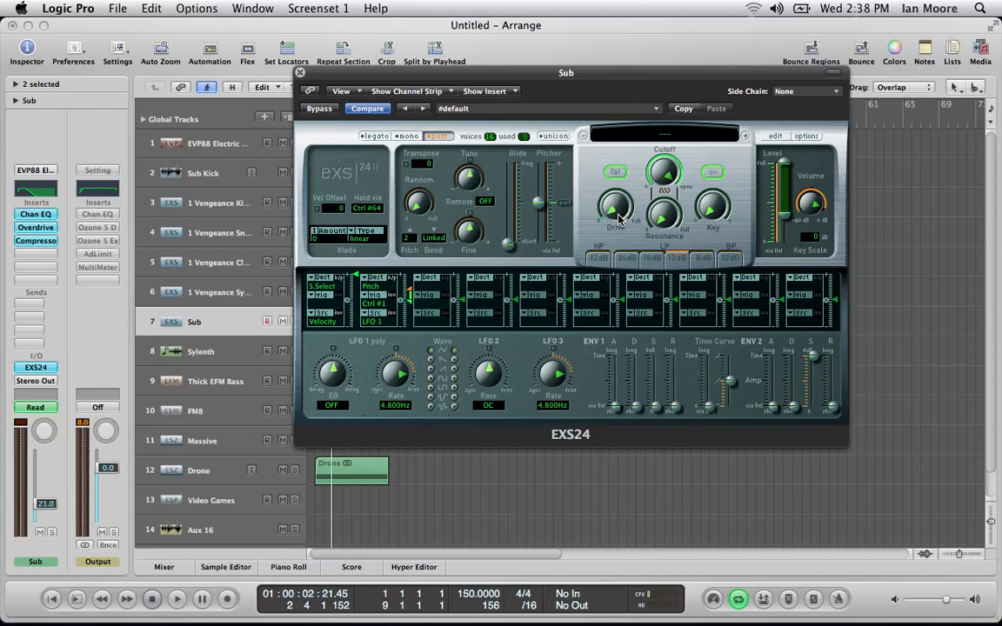
{"action": "left_click", "coordinate": [301, 73]}
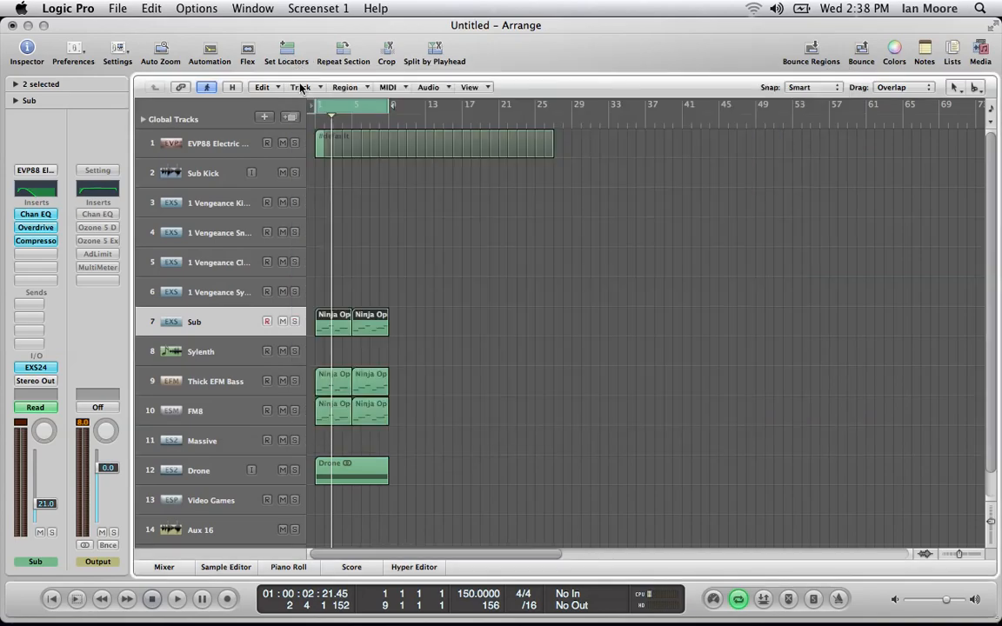
Open the Sub regions in the Piano Roll and transpose all their notes down one octave.
{"action": "key", "text": "space"}
{"action": "double_click", "coordinate": [336, 327]}
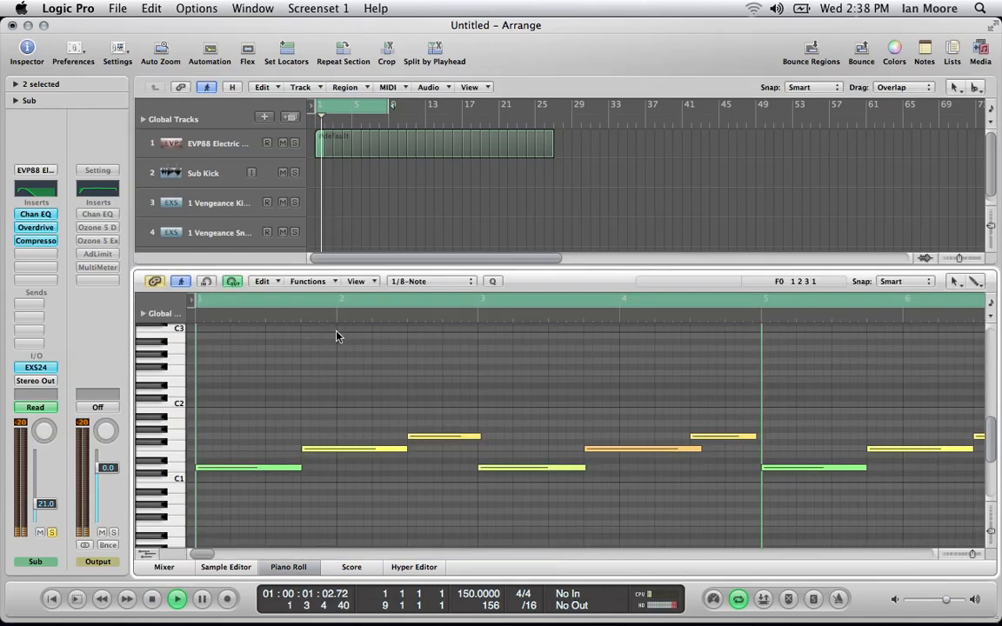
{"action": "scroll", "coordinate": [320, 392], "scroll_direction": "down", "scroll_amount": 3}
{"action": "key", "text": "space"}
{"action": "key", "text": "super+a"}
{"action": "left_click_drag", "start_coordinate": [215, 378], "coordinate": [215, 453]}
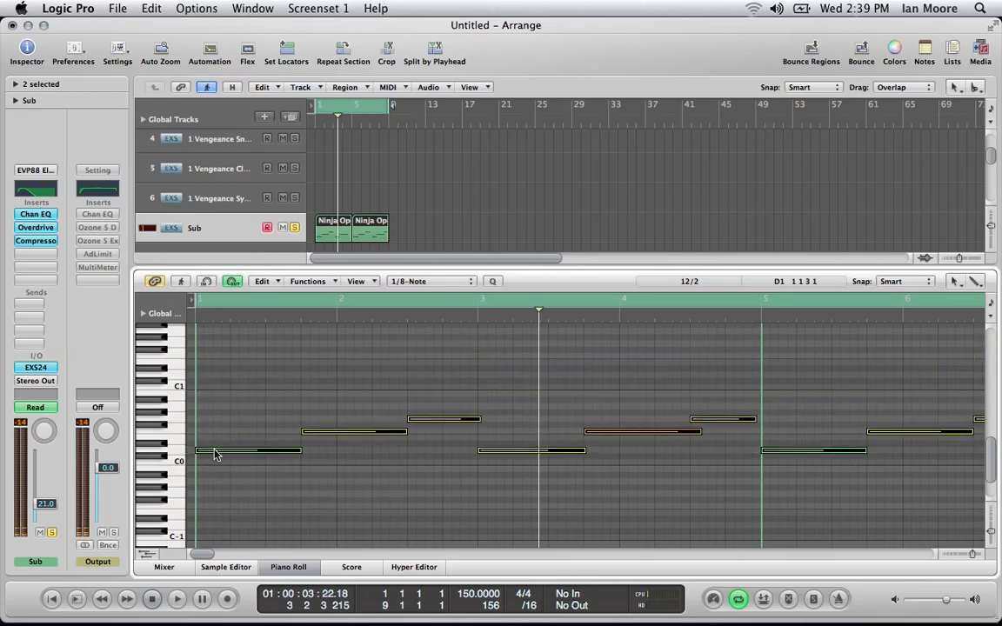
Play the Sub track while examining its frequency spectrum in the Channel EQ, and close the EQ window.
{"action": "key", "text": "space"}
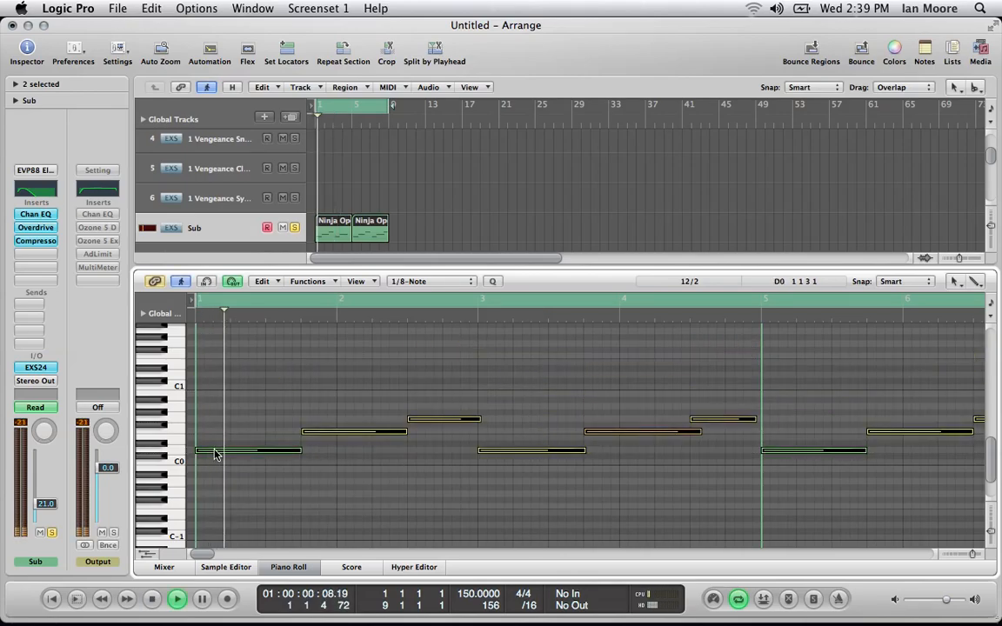
{"action": "left_click", "coordinate": [33, 191]}
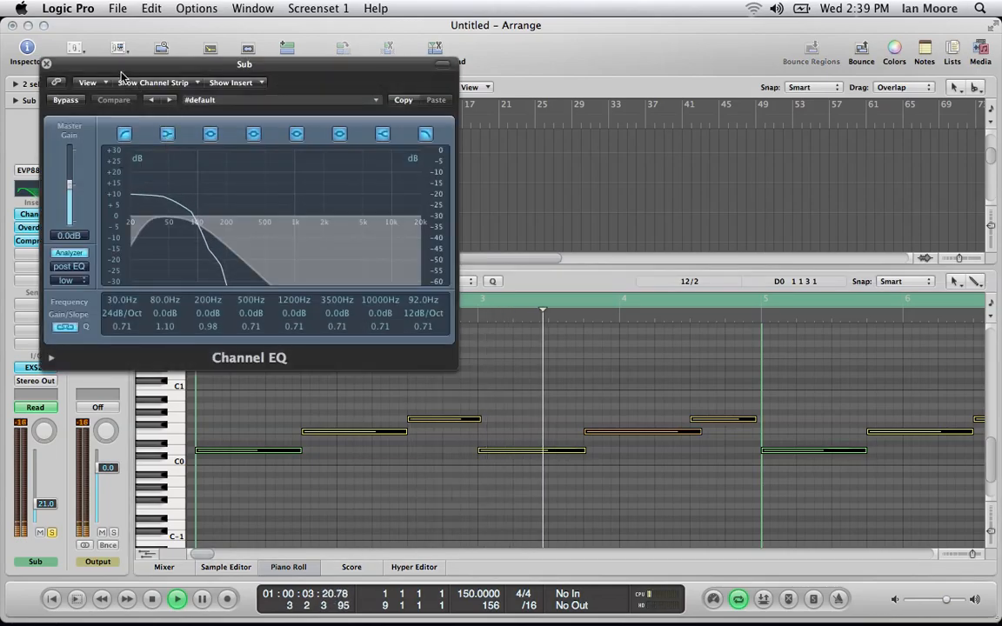
{"action": "left_click_drag", "start_coordinate": [122, 75], "coordinate": [477, 72]}
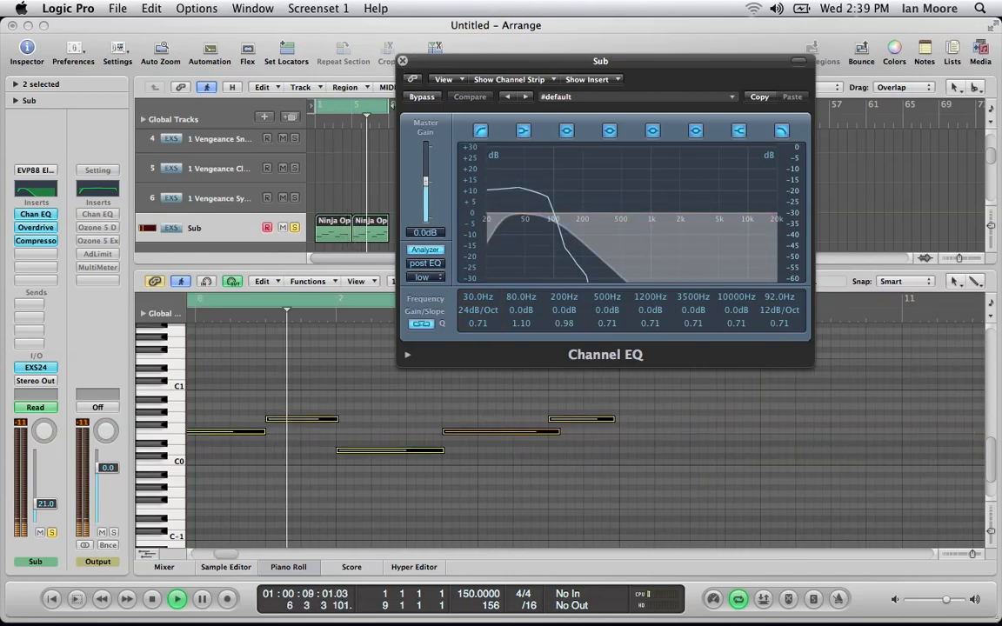
{"action": "left_click", "coordinate": [402, 62]}
Solo the Drone track as well to audition it together with the Sub track.
{"action": "scroll", "coordinate": [476, 163], "scroll_direction": "down", "scroll_amount": 2}
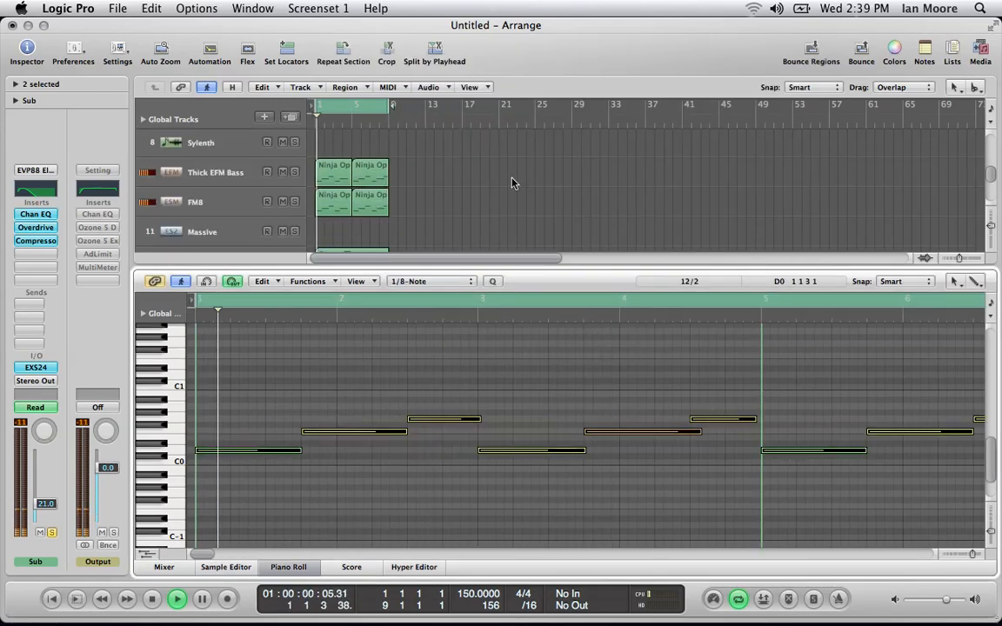
{"action": "scroll", "coordinate": [512, 183], "scroll_direction": "down", "scroll_amount": 2}
{"action": "left_click", "coordinate": [294, 195]}
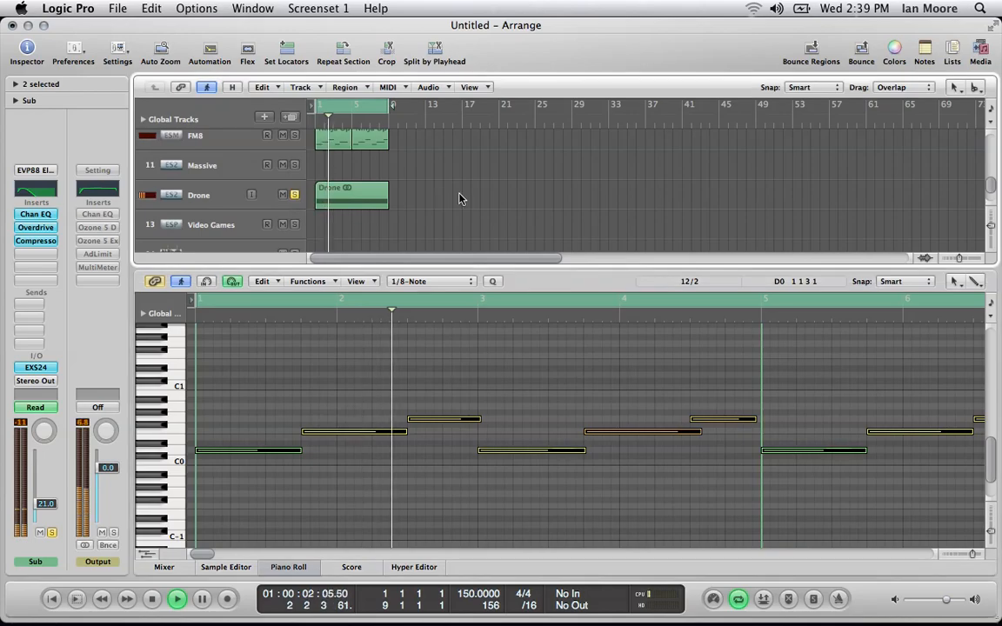
{"action": "scroll", "coordinate": [469, 204], "scroll_direction": "up", "scroll_amount": 1}
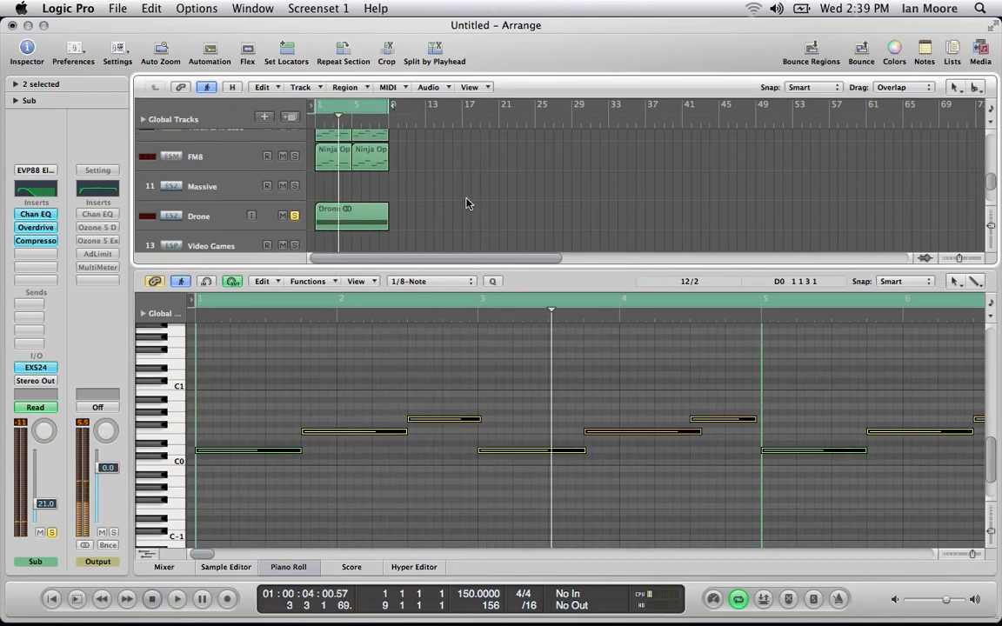
Open the Drone track's Channel EQ and play the track with the Analyzer turned on.
{"action": "left_click", "coordinate": [215, 223]}
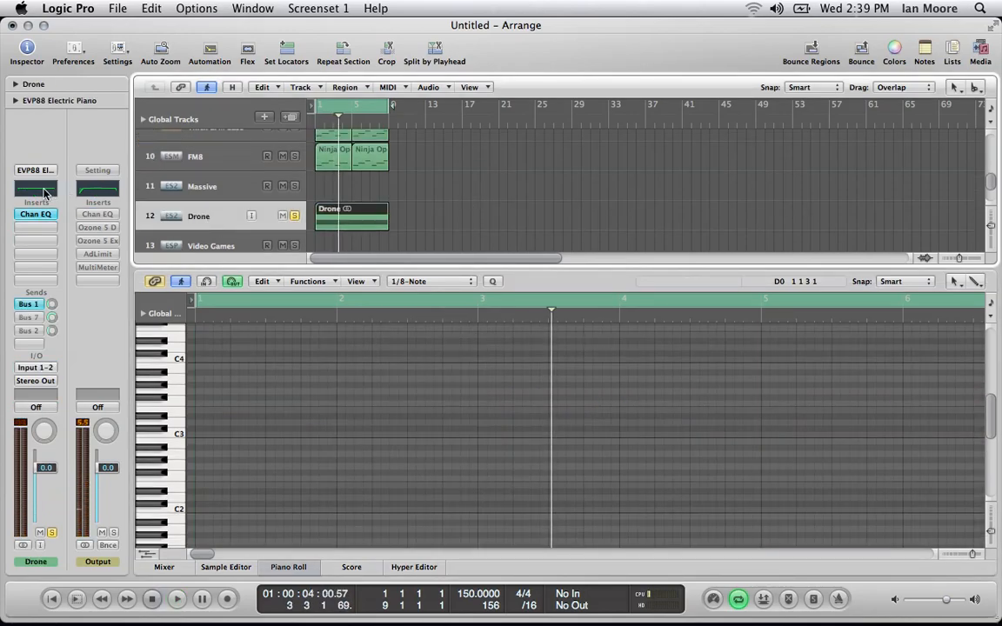
{"action": "double_click", "coordinate": [44, 193]}
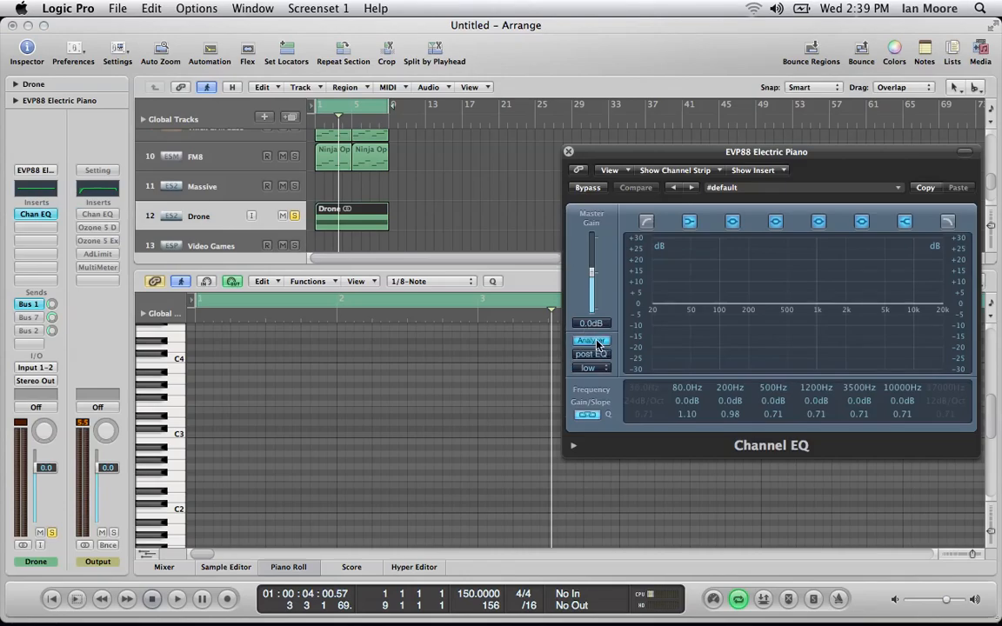
{"action": "left_click", "coordinate": [593, 341]}
{"action": "key", "text": "space"}
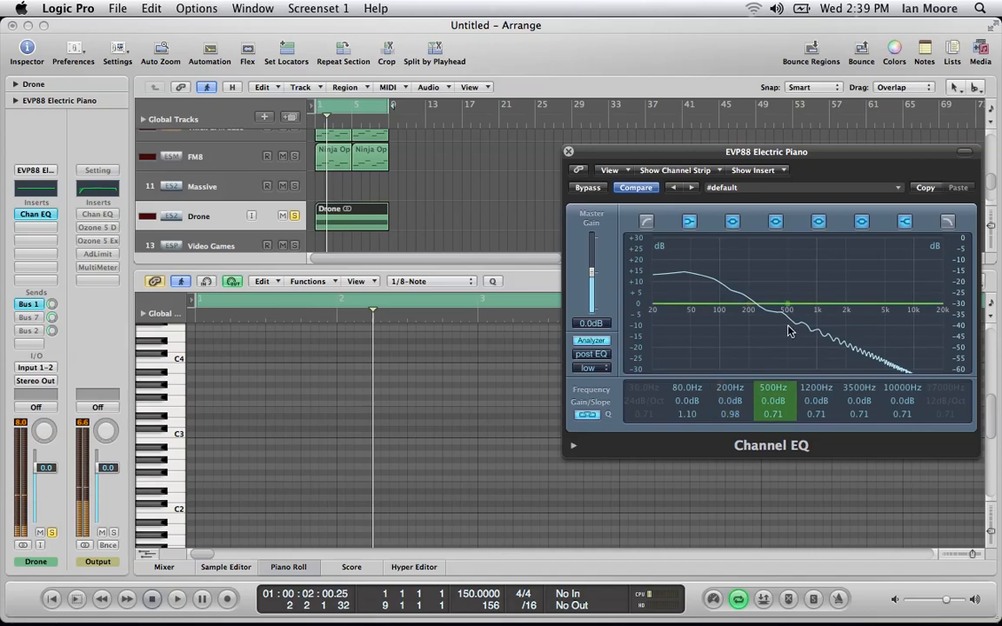
Apply a 100 Hz, 24 dB/Oct low cut and a 1.5 dB boost at 200 Hz to the Drone, audition it, and close the EQ.
{"action": "left_click", "coordinate": [646, 222]}
{"action": "left_click_drag", "start_coordinate": [679, 344], "coordinate": [754, 314]}
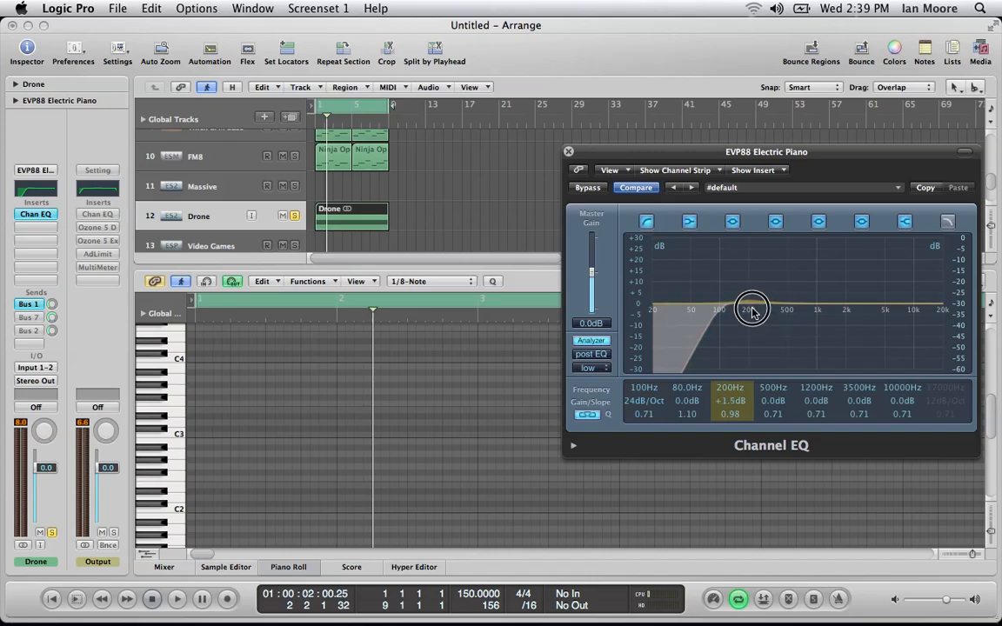
{"action": "key", "text": "space"}
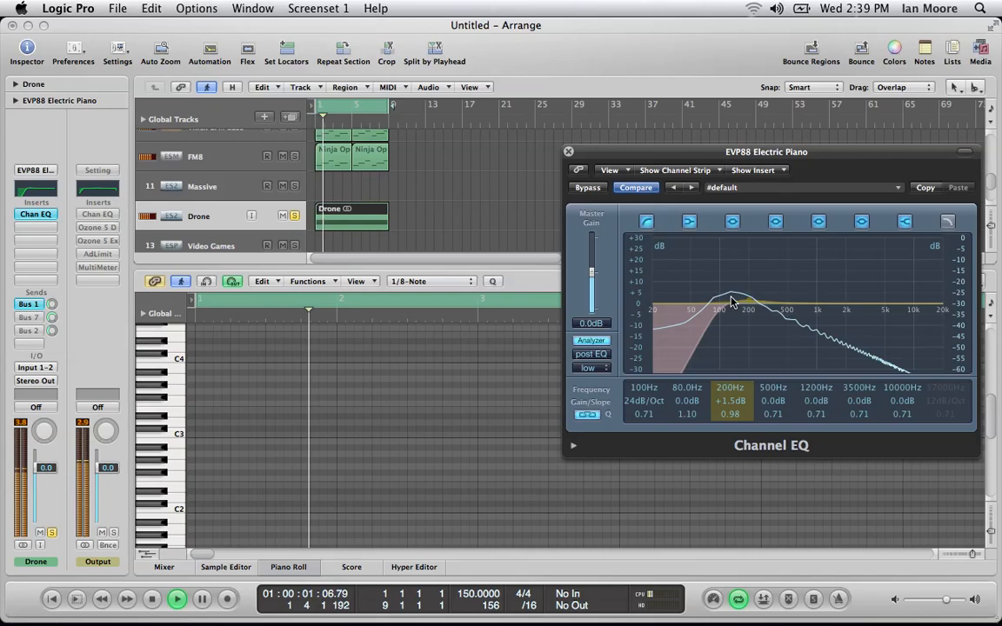
{"action": "key", "text": "space"}
{"action": "left_click", "coordinate": [569, 152]}
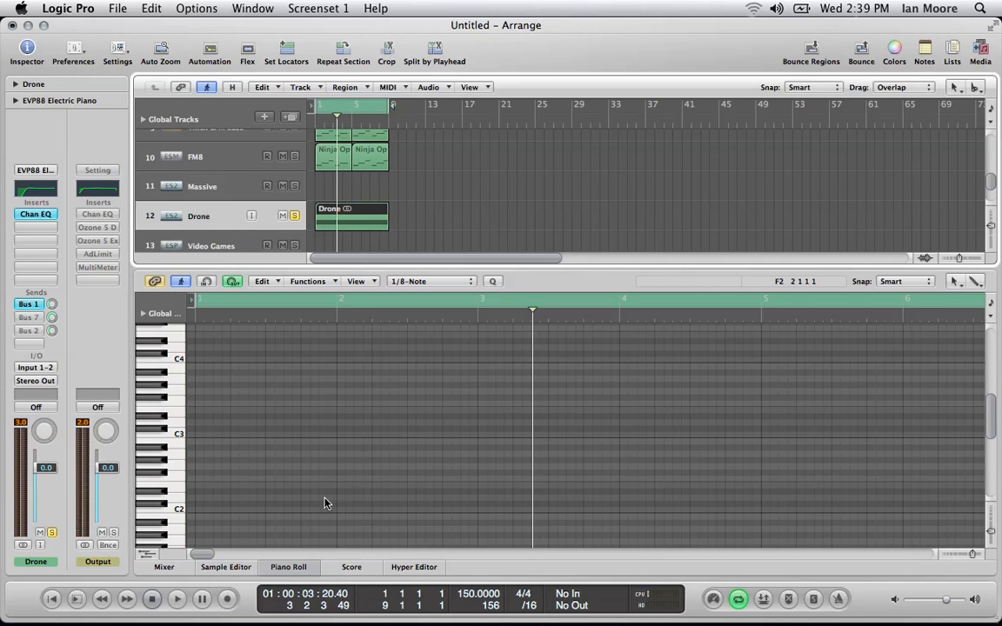
Close the Piano Roll, unsolo the Drone track, and create a new track with duplicate settings of the Sub track.
{"action": "left_click", "coordinate": [294, 567]}
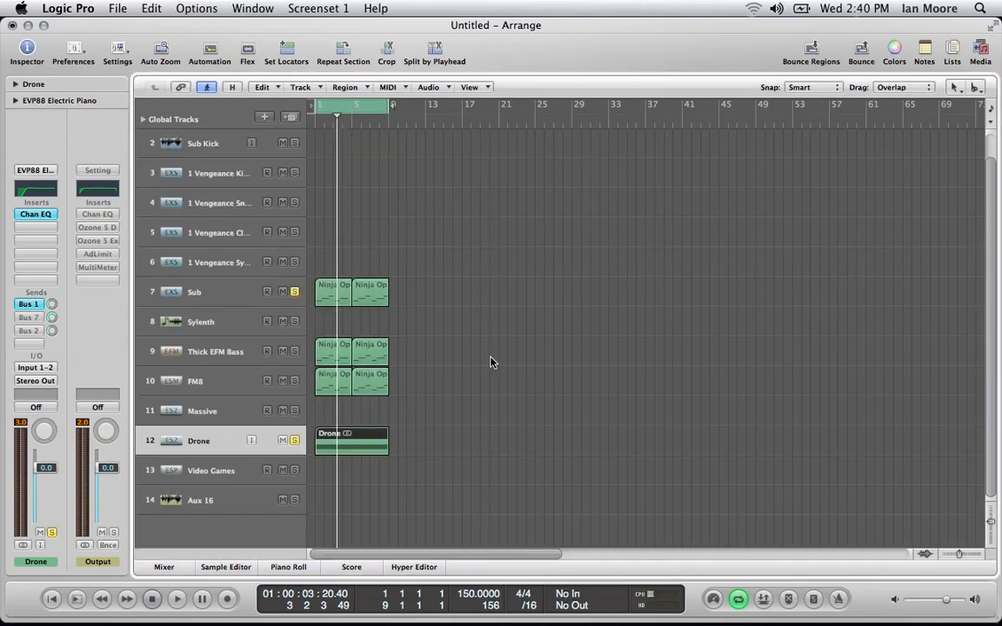
{"action": "left_click", "coordinate": [294, 440]}
{"action": "left_click", "coordinate": [208, 291]}
{"action": "key", "text": "super+d"}
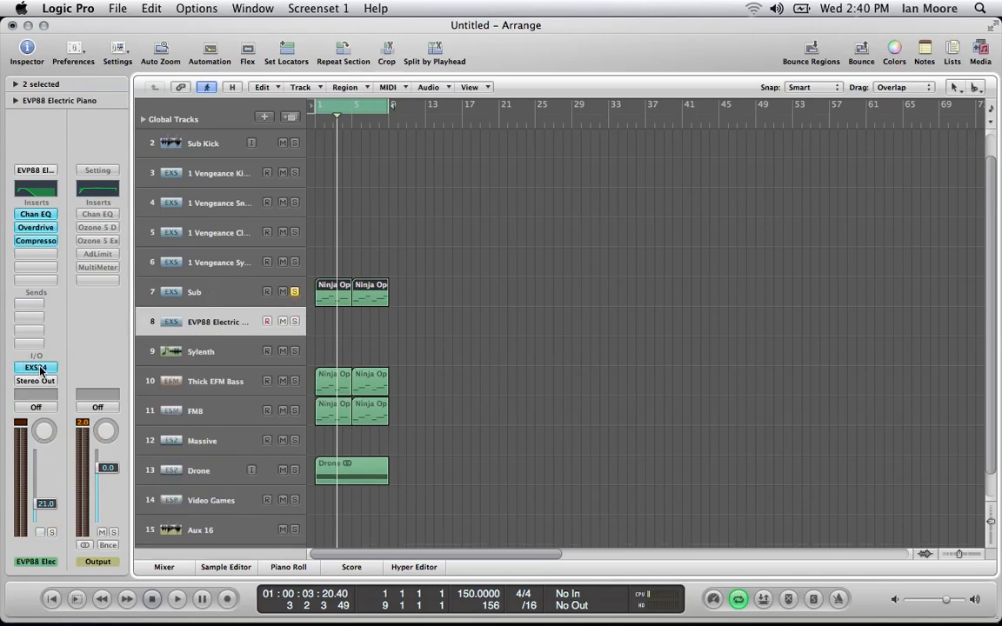
Bypass the Channel EQ, Overdrive and Compressor on the new track and open its EXS24 Instrument Editor.
{"action": "left_click", "coordinate": [36, 215], "text": "alt"}
{"action": "left_click", "coordinate": [39, 227], "text": "alt"}
{"action": "left_click", "coordinate": [40, 368]}
{"action": "left_click_drag", "start_coordinate": [309, 69], "coordinate": [632, 48]}
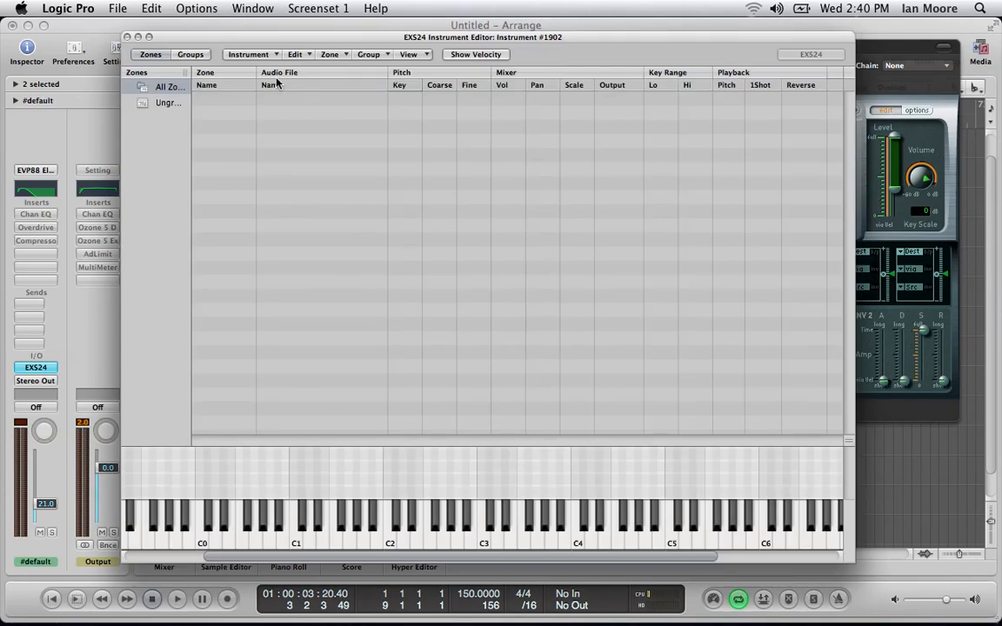
Add the Drone audio region to the EXS24 Instrument Editor as a zone covering the whole keyboard.
{"action": "left_click_drag", "start_coordinate": [259, 43], "coordinate": [606, 43]}
{"action": "left_click_drag", "start_coordinate": [362, 470], "coordinate": [706, 340]}
{"action": "left_click_drag", "start_coordinate": [711, 41], "coordinate": [385, 37]}
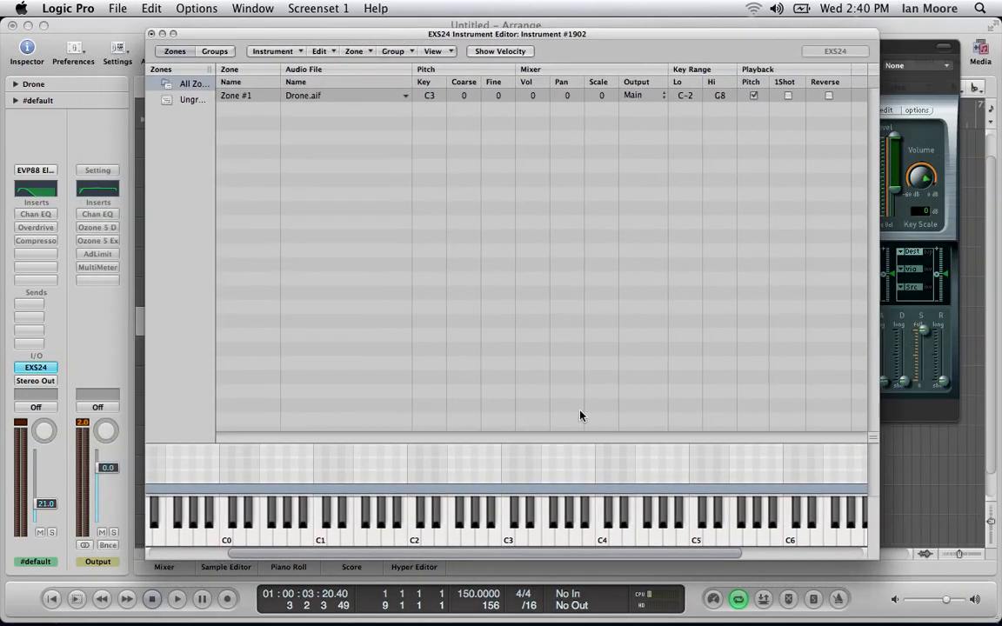
Solo the new EXS24 track, raise its volume to about -3.9 dB, and audition the sample on C3.
{"action": "left_click", "coordinate": [511, 540]}
{"action": "left_click_drag", "start_coordinate": [205, 39], "coordinate": [387, 52]}
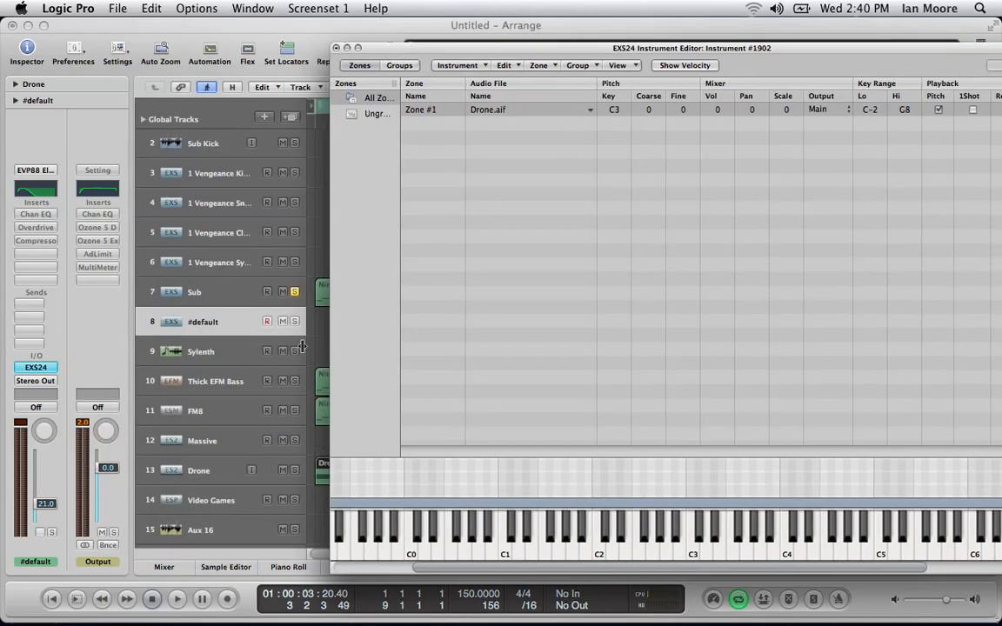
{"action": "left_click", "coordinate": [295, 322]}
{"action": "left_click", "coordinate": [693, 548]}
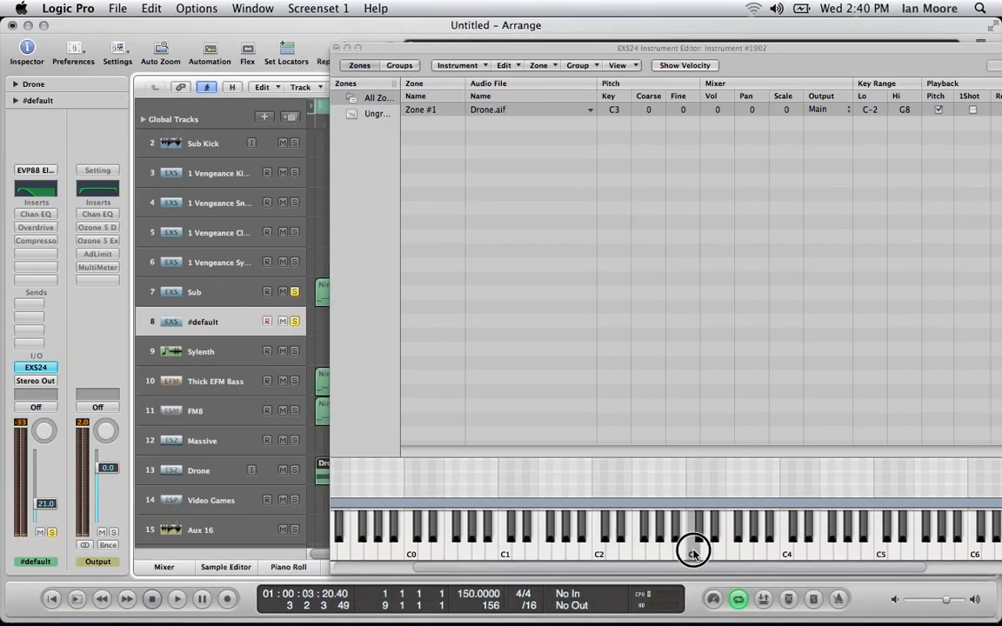
{"action": "left_click_drag", "start_coordinate": [42, 507], "coordinate": [42, 478]}
{"action": "left_click", "coordinate": [693, 548]}
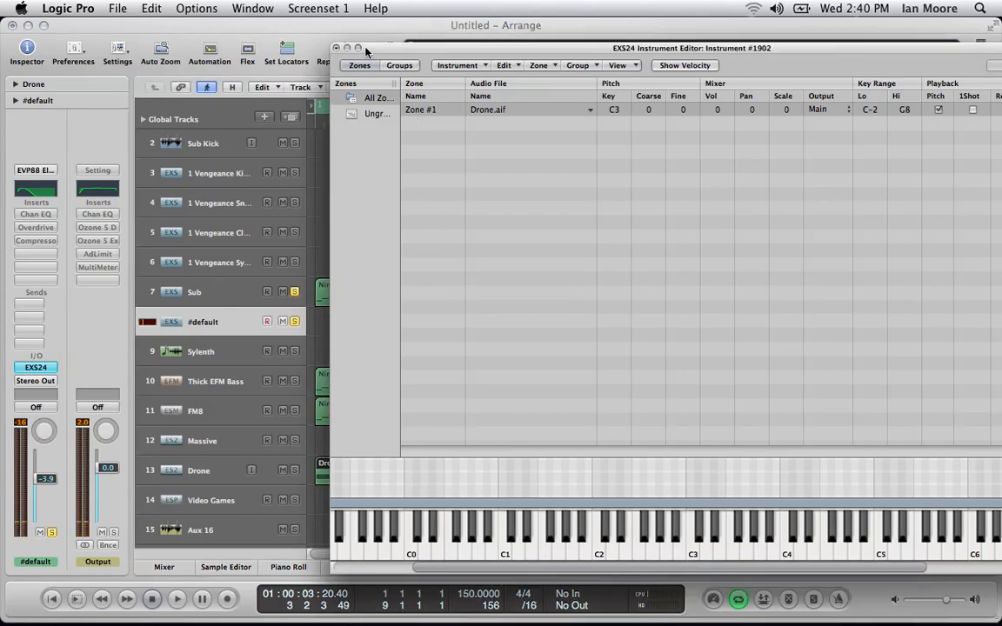
Cancel closing the Instrument Editor with its unsaved changes and minimize the editor window instead.
{"action": "left_click", "coordinate": [337, 49]}
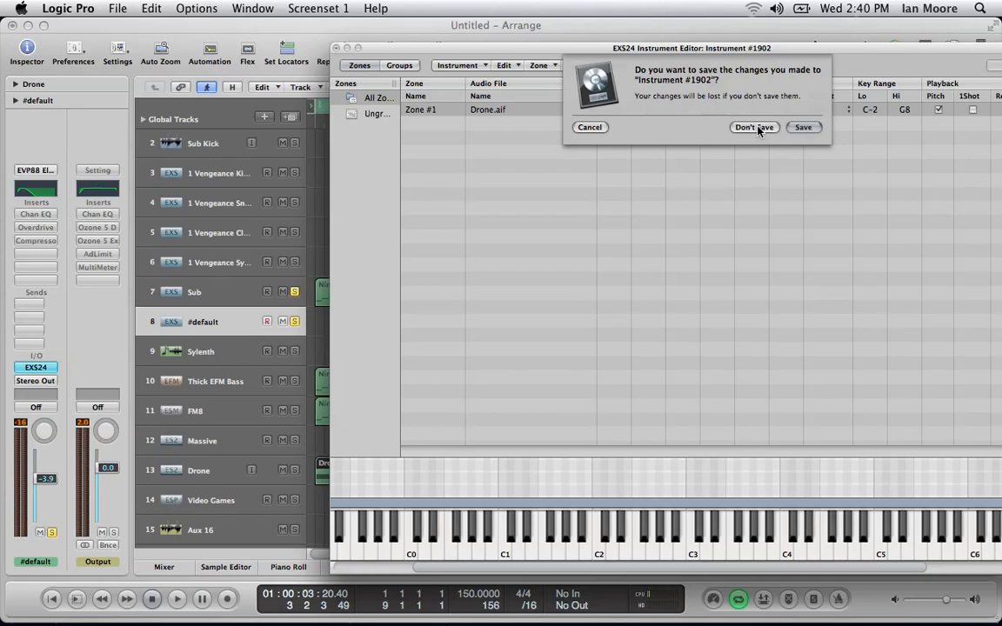
{"action": "left_click", "coordinate": [590, 128]}
{"action": "left_click", "coordinate": [346, 48]}
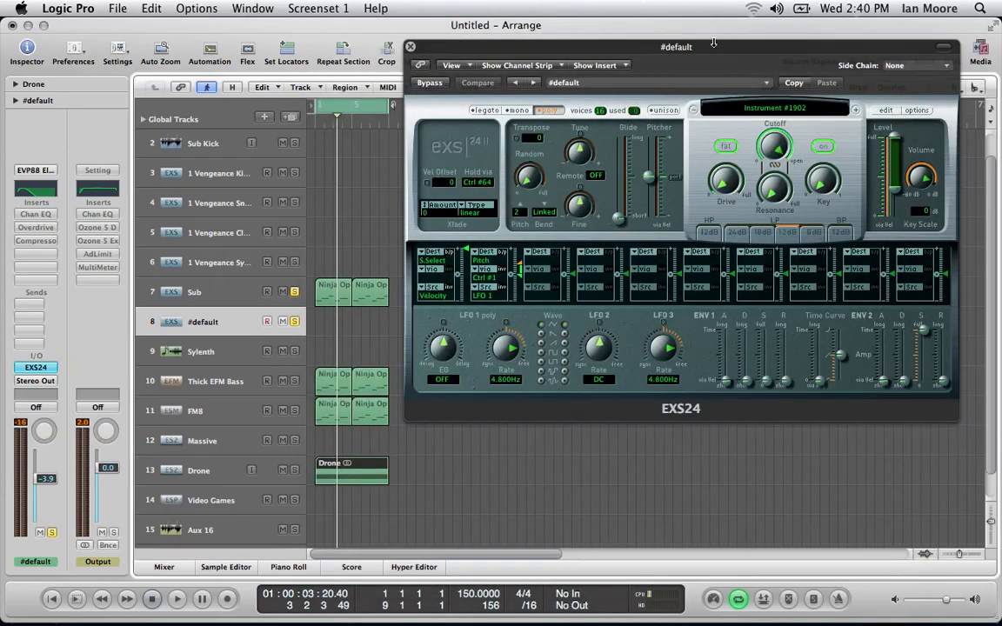
Modulate Filter Cutoff from LFO 3 in the third modulation slot with a slight positive amount, and set LFO 3's rate to 0.540 Hz.
{"action": "left_click", "coordinate": [693, 82]}
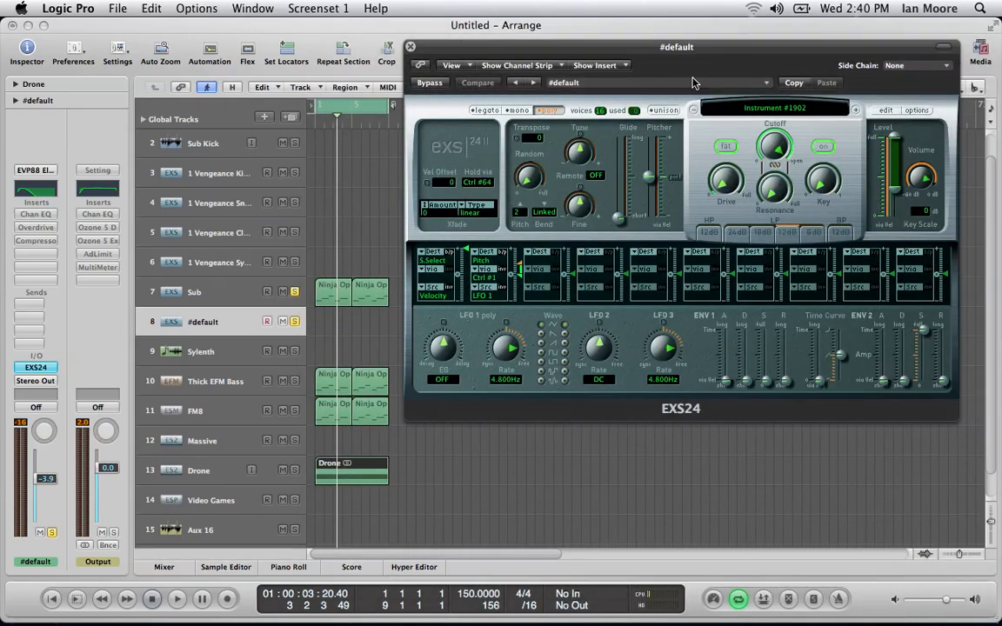
{"action": "left_click_drag", "start_coordinate": [753, 47], "coordinate": [724, 109]}
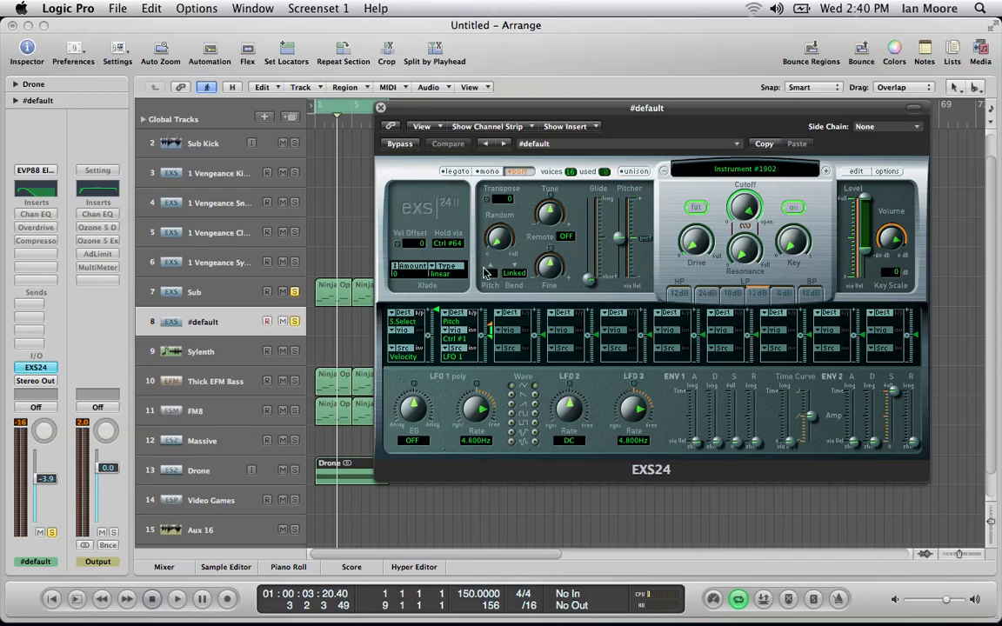
{"action": "left_click", "coordinate": [522, 319]}
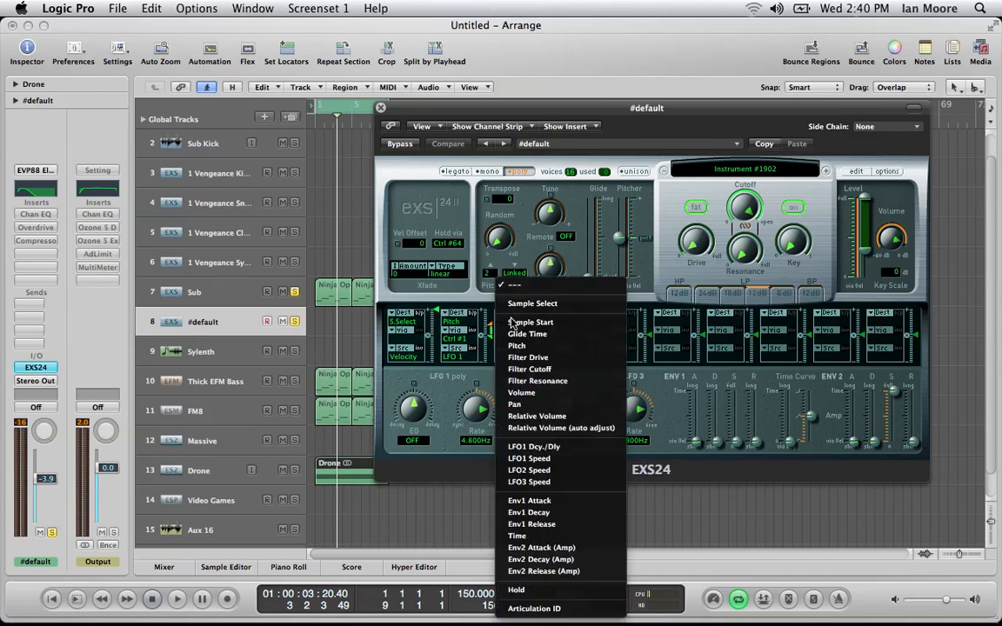
{"action": "left_click", "coordinate": [556, 368]}
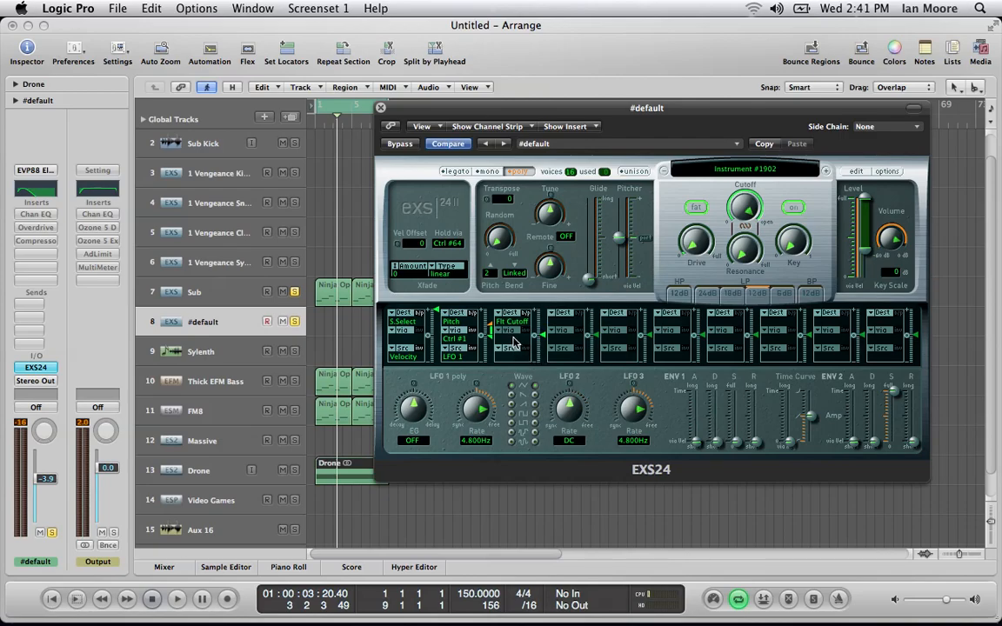
{"action": "mouse_move", "coordinate": [548, 339]}
{"action": "left_mouse_down"}
{"action": "mouse_move", "coordinate": [515, 334]}
{"action": "mouse_move", "coordinate": [540, 323]}
{"action": "left_mouse_up"}
{"action": "left_click", "coordinate": [503, 350]}
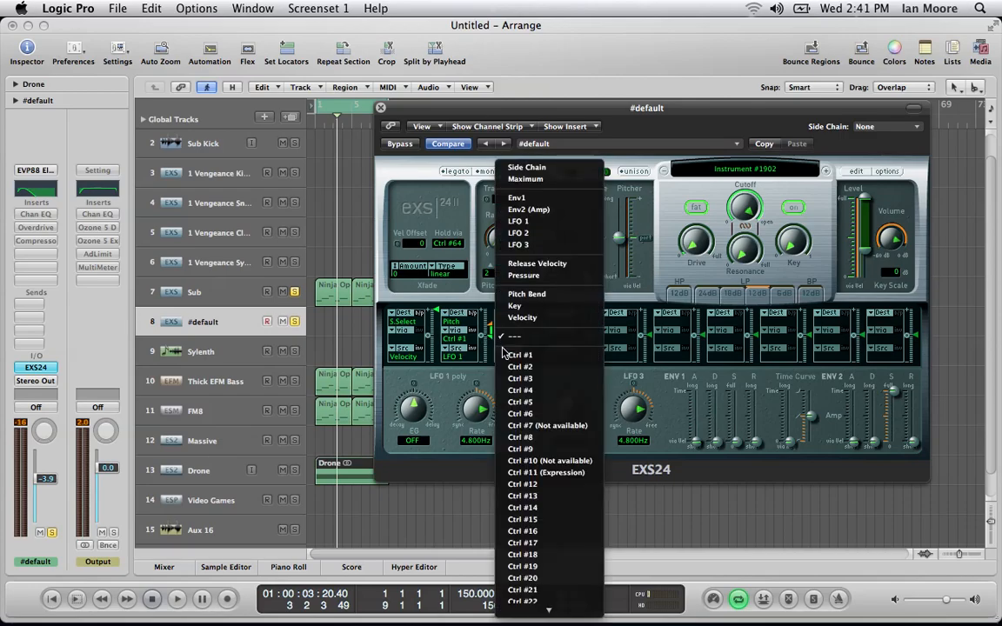
{"action": "left_click", "coordinate": [551, 247]}
{"action": "left_click_drag", "start_coordinate": [635, 407], "coordinate": [639, 437]}
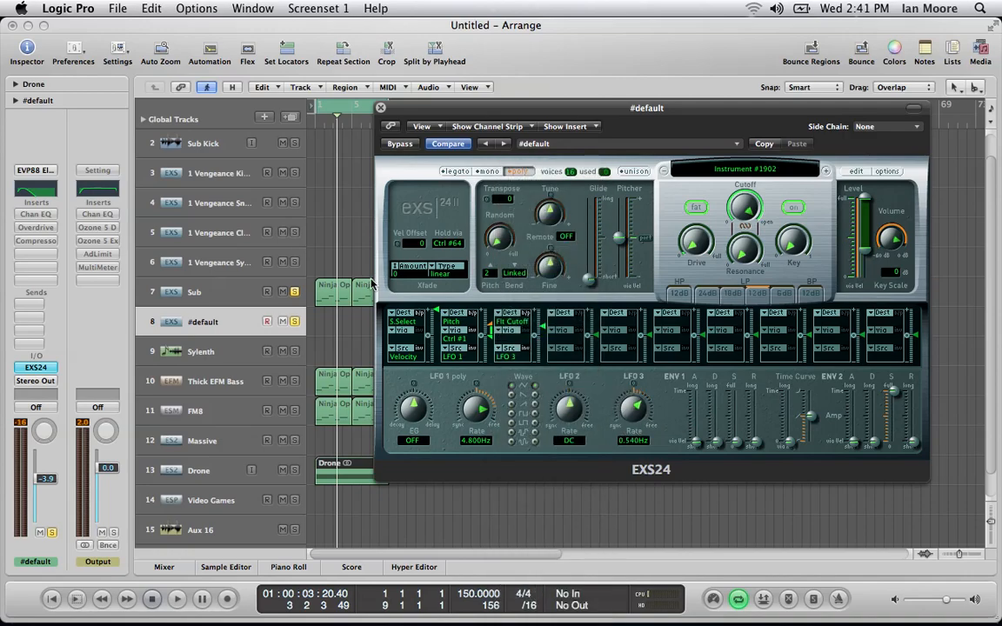
Copy the first Sub region with its automation to the #default track, mute and unsolo Sub, and open the copy in the Piano Roll.
{"action": "left_click_drag", "start_coordinate": [324, 298], "coordinate": [326, 322]}
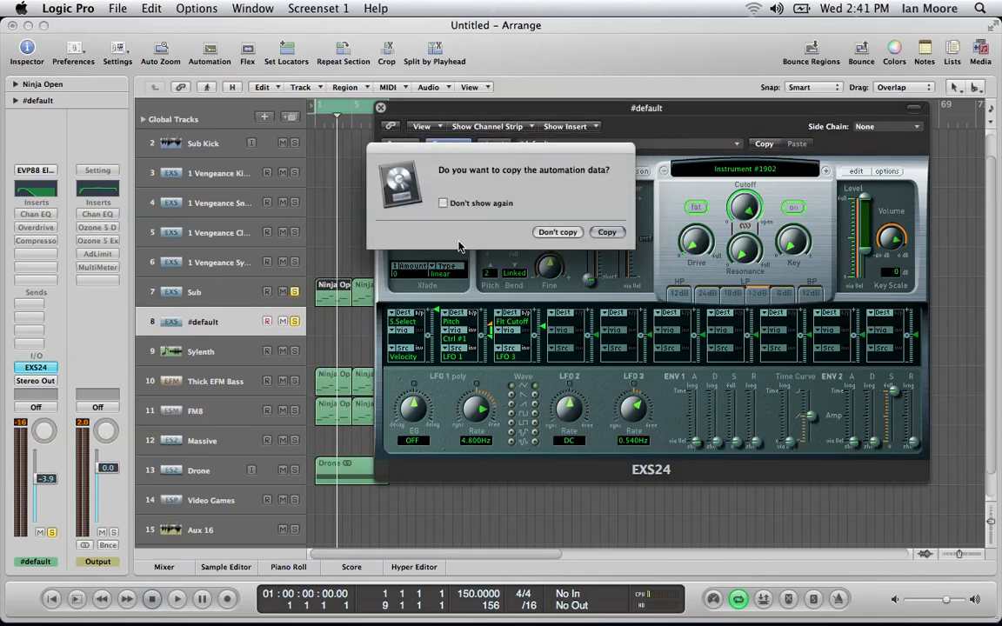
{"action": "left_click", "coordinate": [606, 232]}
{"action": "left_click", "coordinate": [283, 292]}
{"action": "left_click", "coordinate": [295, 292]}
{"action": "double_click", "coordinate": [326, 335]}
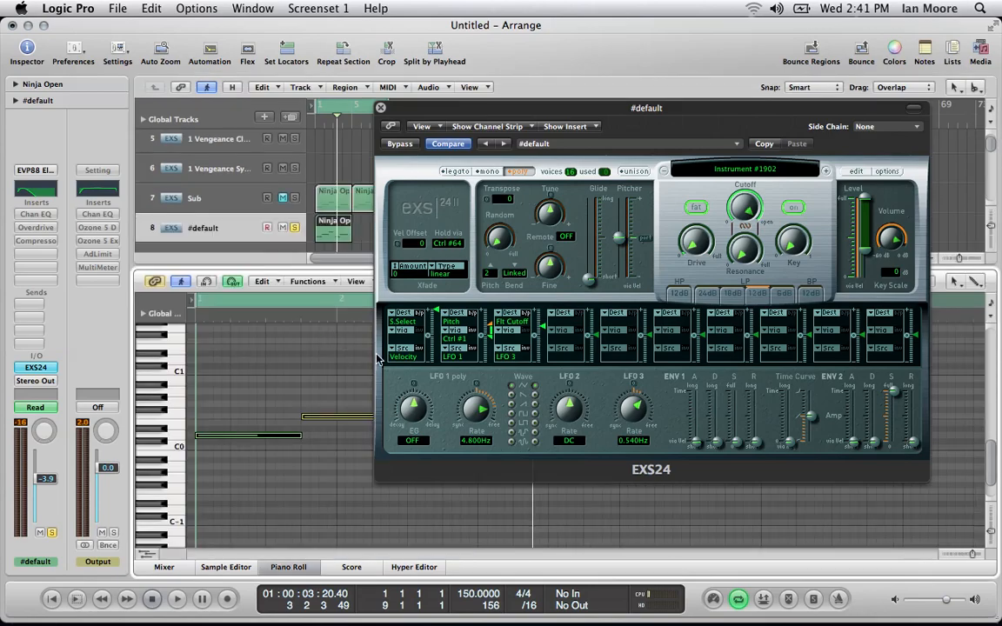
Delete all notes except the first in the copied region, move that note to C3, and lengthen it to bar 5.
{"action": "left_click", "coordinate": [257, 386]}
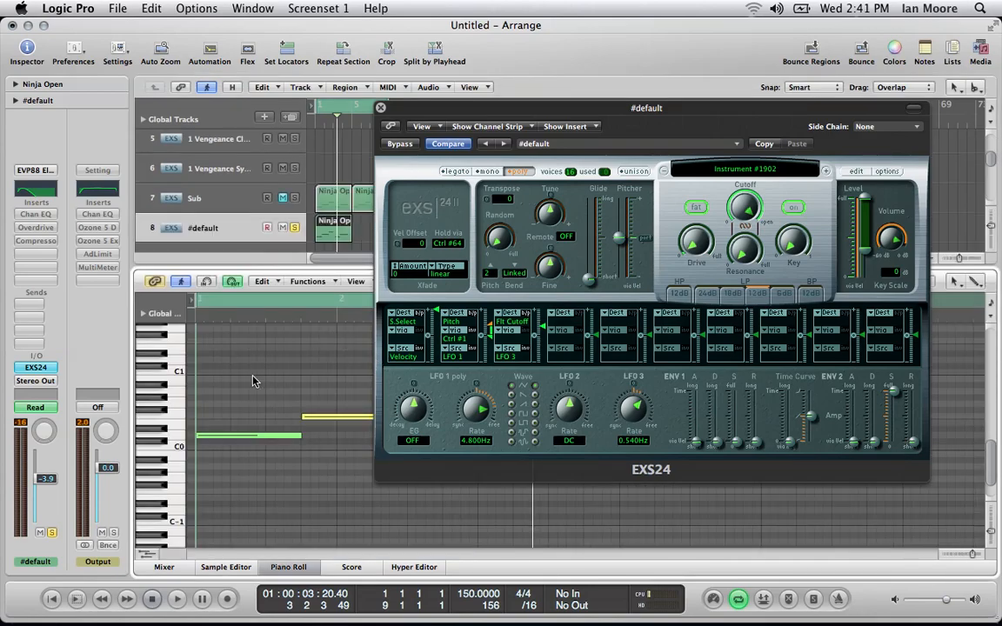
{"action": "left_click_drag", "start_coordinate": [391, 110], "coordinate": [975, 203]}
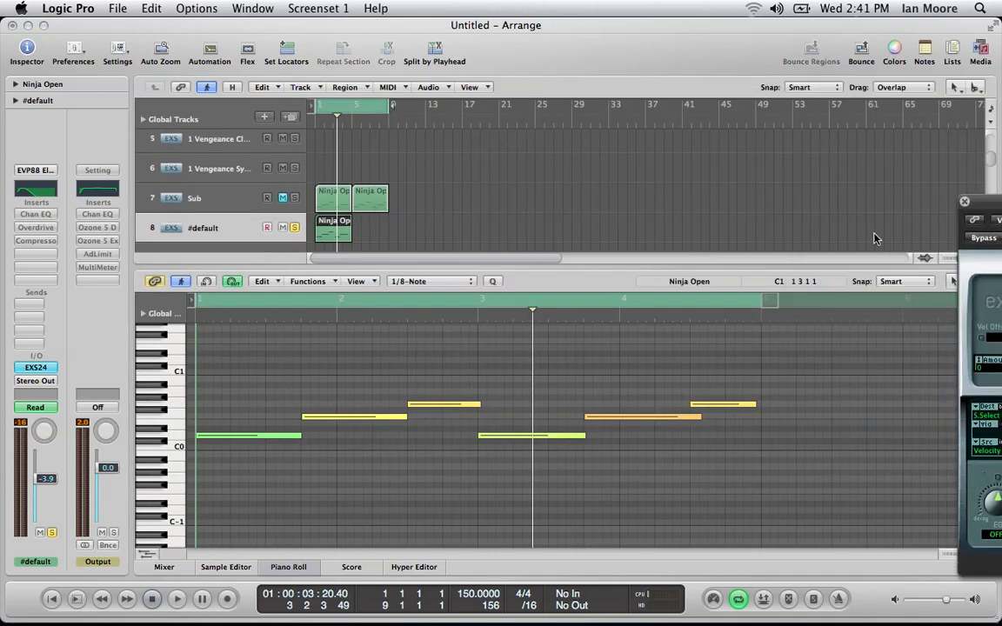
{"action": "left_click_drag", "start_coordinate": [346, 370], "coordinate": [780, 470]}
{"action": "key", "text": "Delete"}
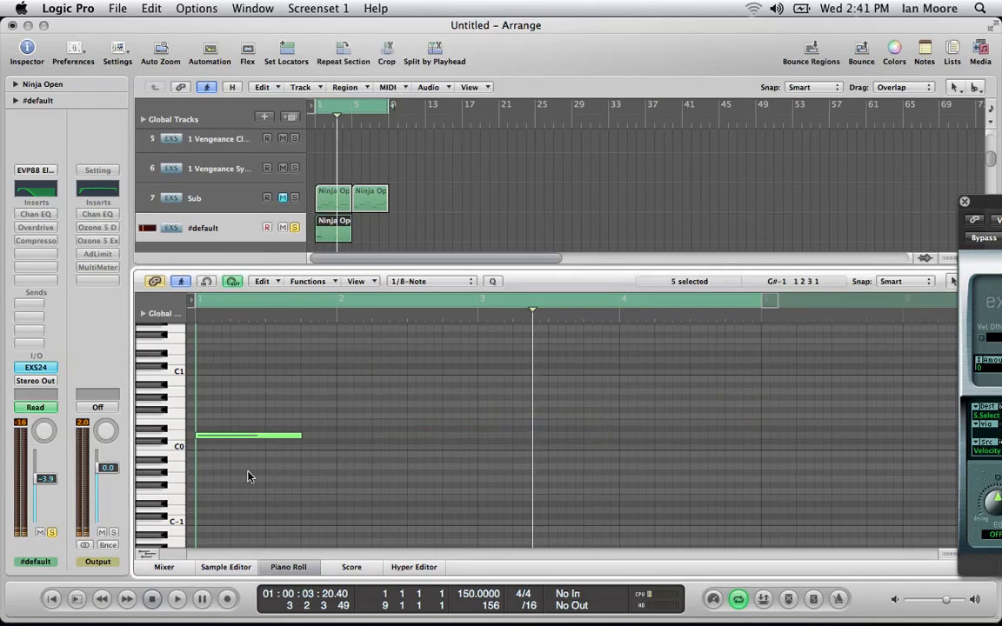
{"action": "left_click_drag", "start_coordinate": [207, 441], "coordinate": [209, 328]}
{"action": "scroll", "coordinate": [233, 373], "scroll_direction": "up", "scroll_amount": 3}
{"action": "left_click_drag", "start_coordinate": [297, 434], "coordinate": [762, 437]}
Play the held note and set LFO 3's rate to 4.600 Hz in the EXS24.
{"action": "key", "text": "space"}
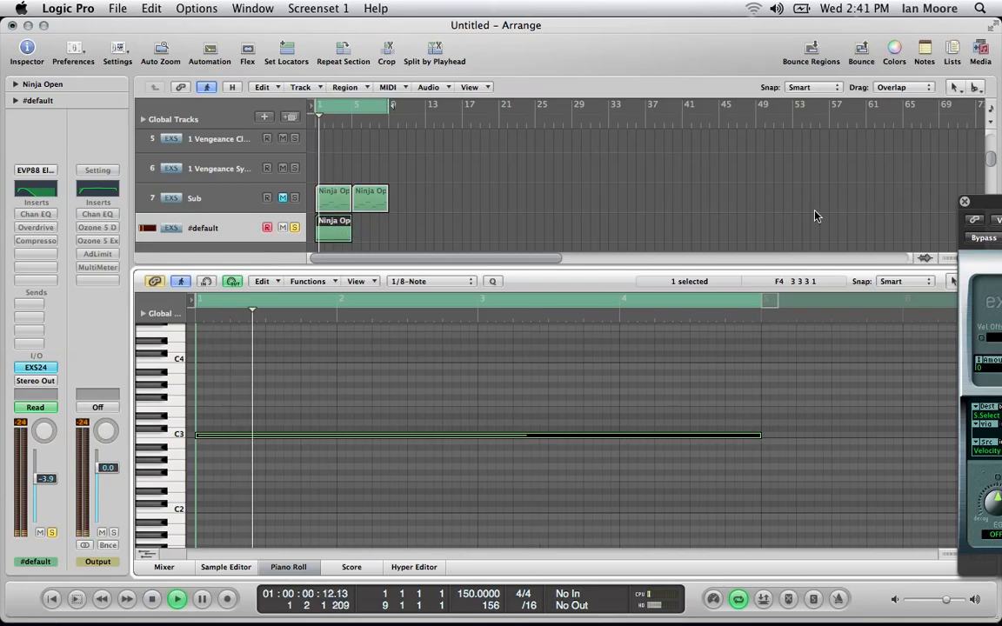
{"action": "left_click_drag", "start_coordinate": [1001, 203], "coordinate": [427, 102]}
{"action": "left_click_drag", "start_coordinate": [645, 409], "coordinate": [635, 387]}
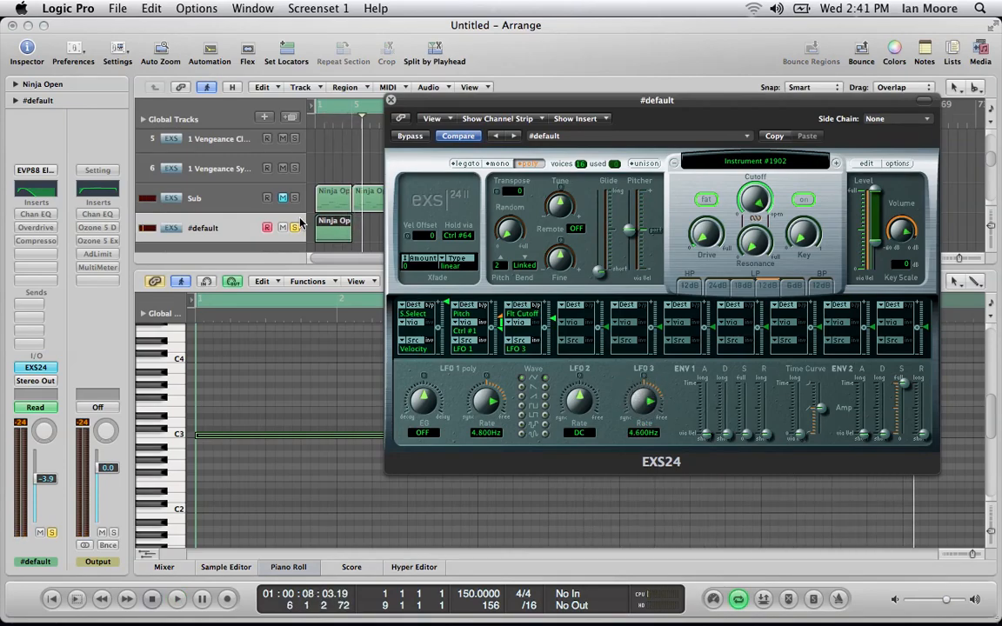
Copy the held-note region to bar 5 on the #default track with its automation data and resume playback.
{"action": "left_click_drag", "start_coordinate": [336, 232], "coordinate": [373, 234]}
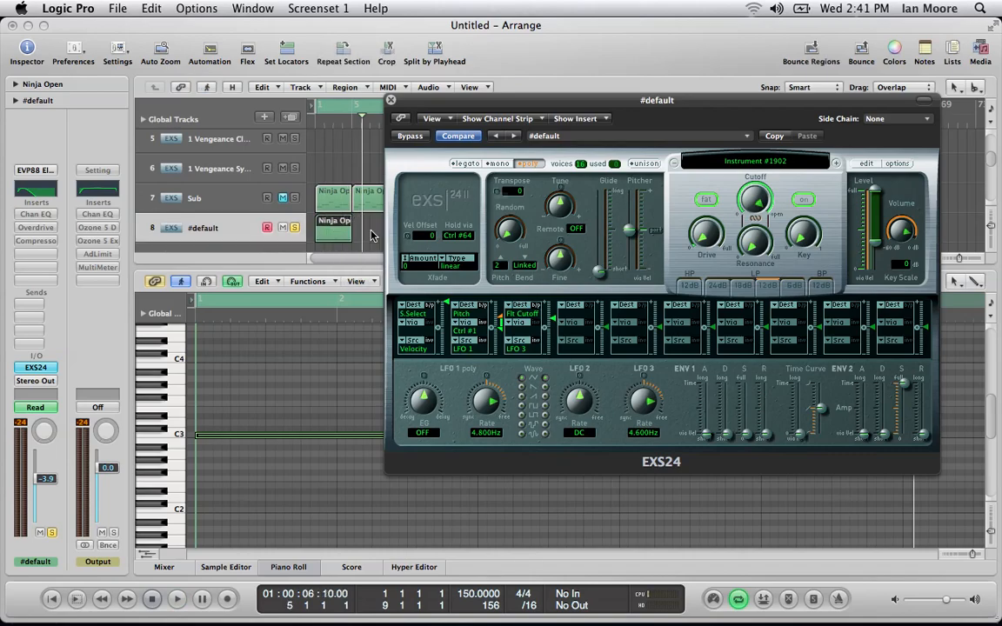
{"action": "left_click", "coordinate": [606, 231]}
{"action": "key", "text": "space"}
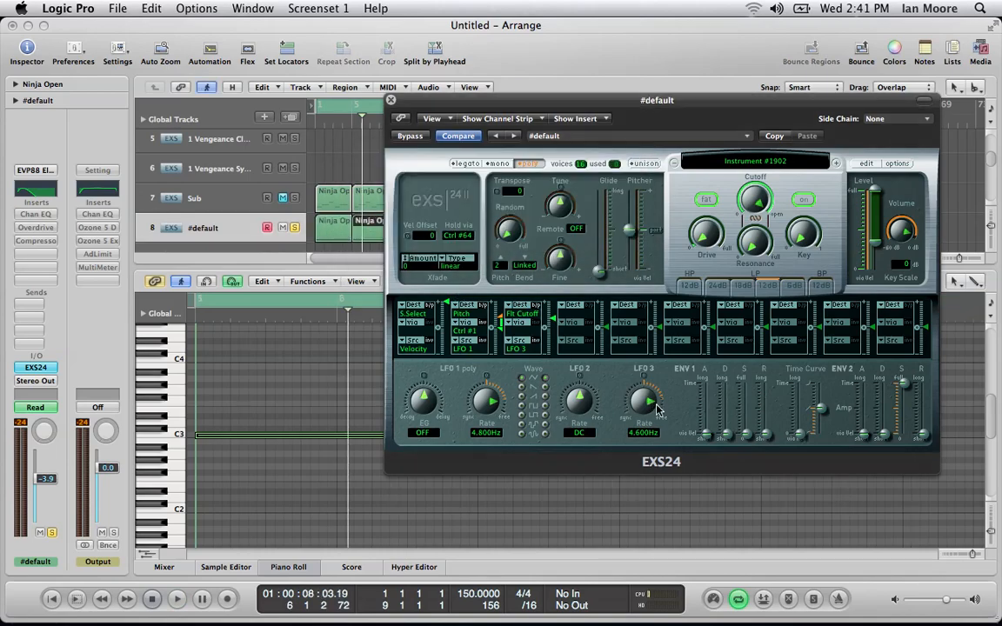
Set LFO 3's rate to 1.300 Hz and fine-tune its slight positive Filter Cutoff modulation amount during playback.
{"action": "left_click_drag", "start_coordinate": [639, 401], "coordinate": [644, 416]}
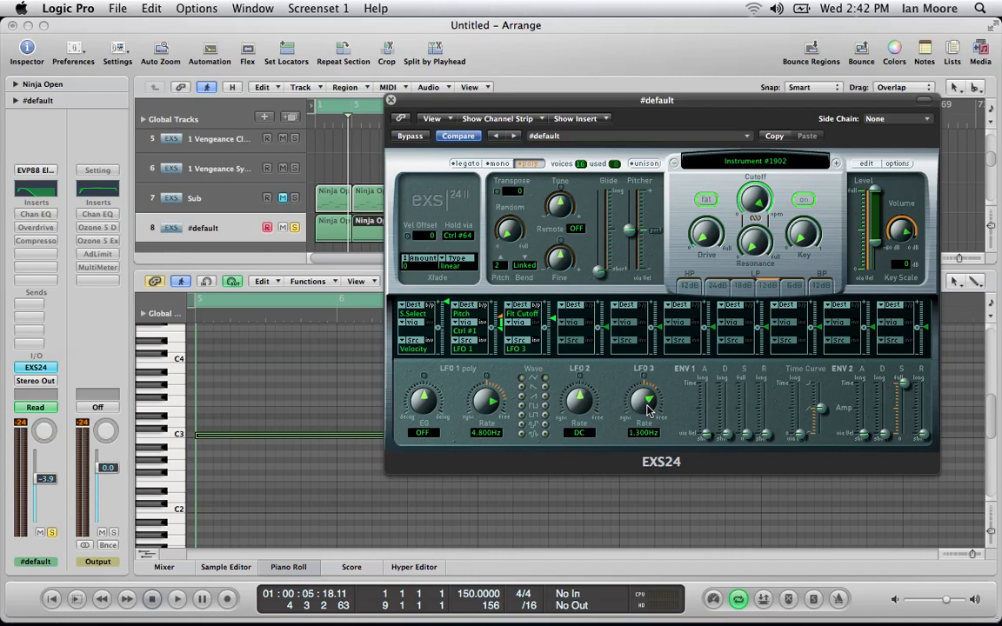
{"action": "left_click_drag", "start_coordinate": [550, 326], "coordinate": [555, 308]}
{"action": "key", "text": "space"}
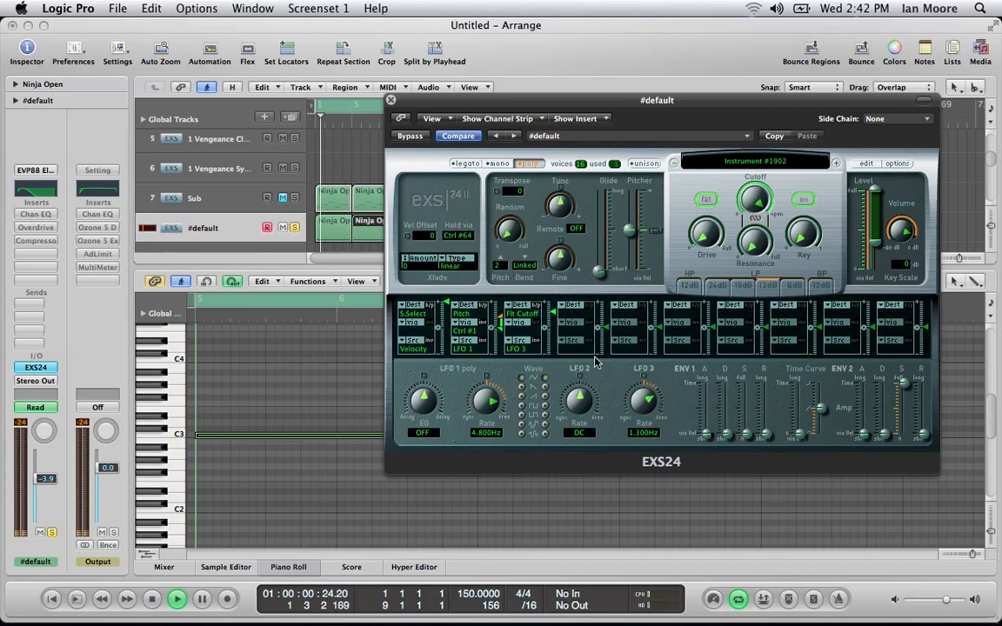
{"action": "mouse_move", "coordinate": [553, 314]}
{"action": "left_mouse_down"}
{"action": "mouse_move", "coordinate": [554, 304]}
{"action": "mouse_move", "coordinate": [544, 318]}
{"action": "mouse_move", "coordinate": [559, 328]}
{"action": "left_mouse_up"}
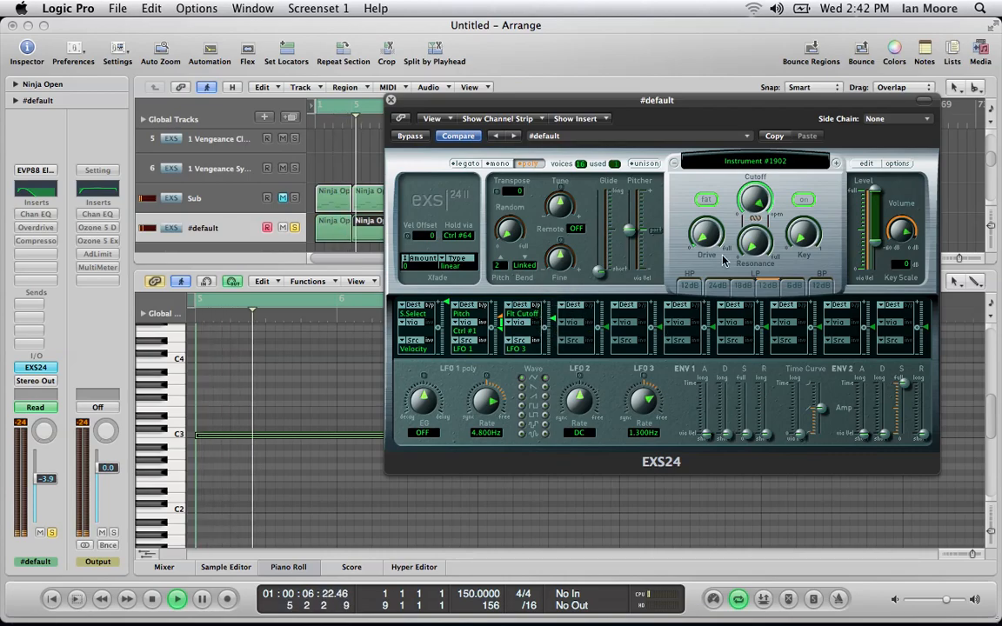
Lower the EXS24 filter cutoff slightly, stop playback, and close the instrument window.
{"action": "left_click_drag", "start_coordinate": [755, 201], "coordinate": [760, 242]}
{"action": "key", "text": "space"}
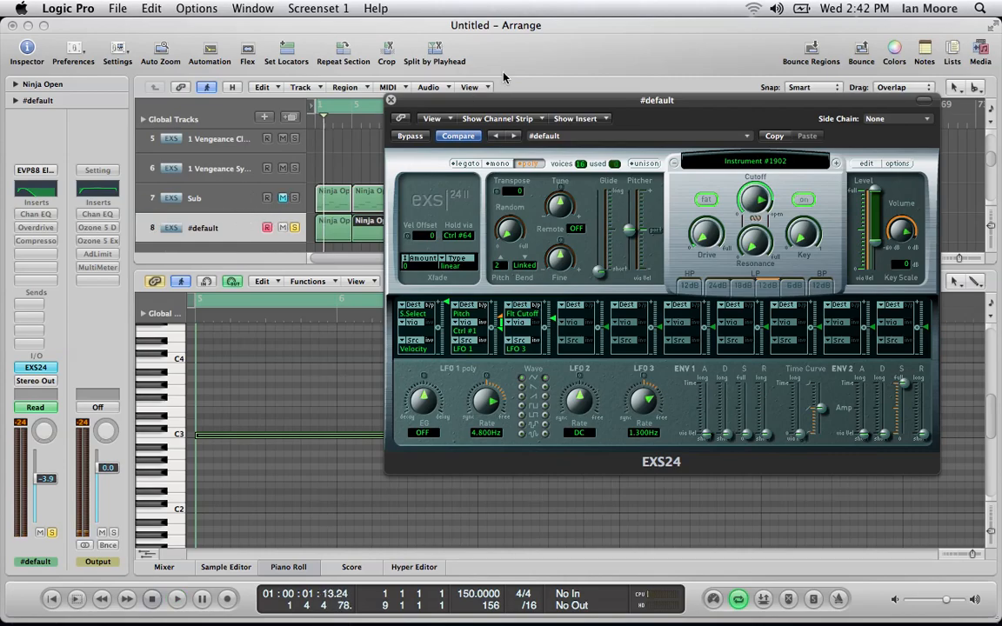
{"action": "left_click", "coordinate": [390, 100]}
Show track automation, browse the #default track's EXS24 LFO parameters down to LFO 3 Rate, and hide automation again.
{"action": "key", "text": "Caps_Lock"}
{"action": "key", "text": "Caps_Lock"}
{"action": "key", "text": "a"}
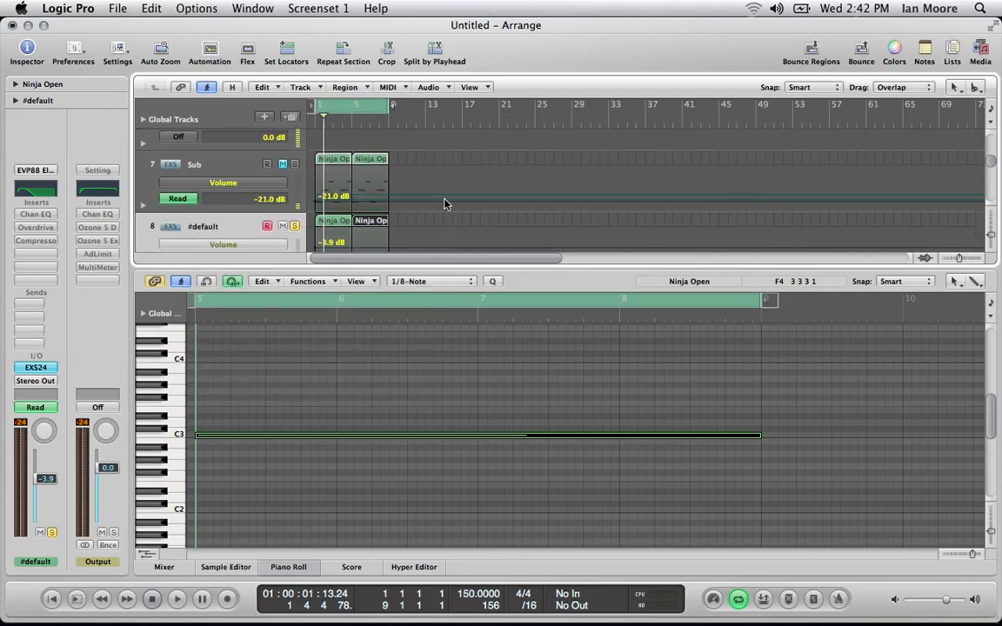
{"action": "left_click", "coordinate": [254, 233]}
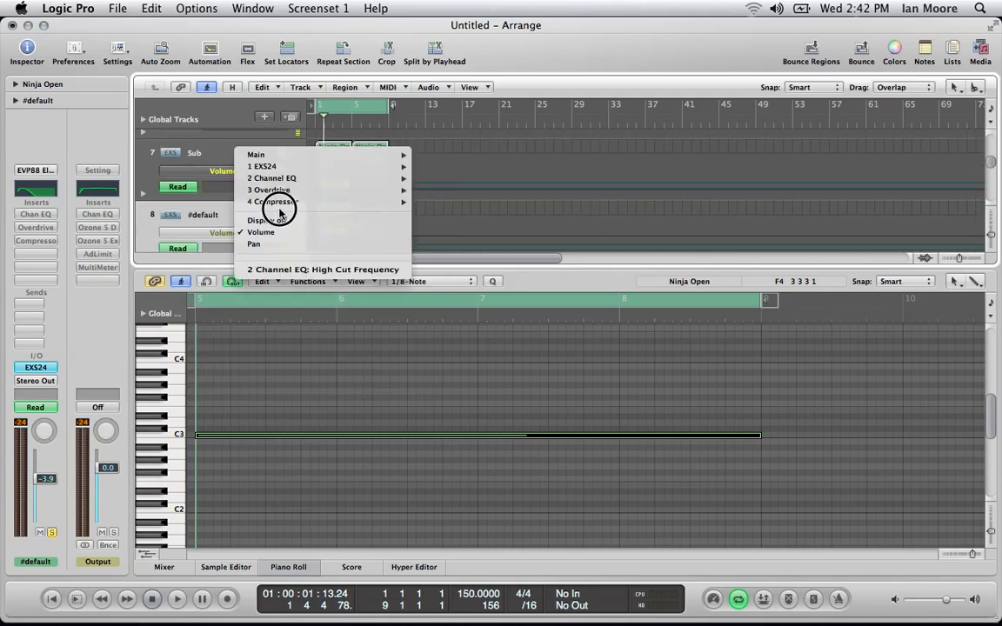
{"action": "mouse_move", "coordinate": [274, 166]}
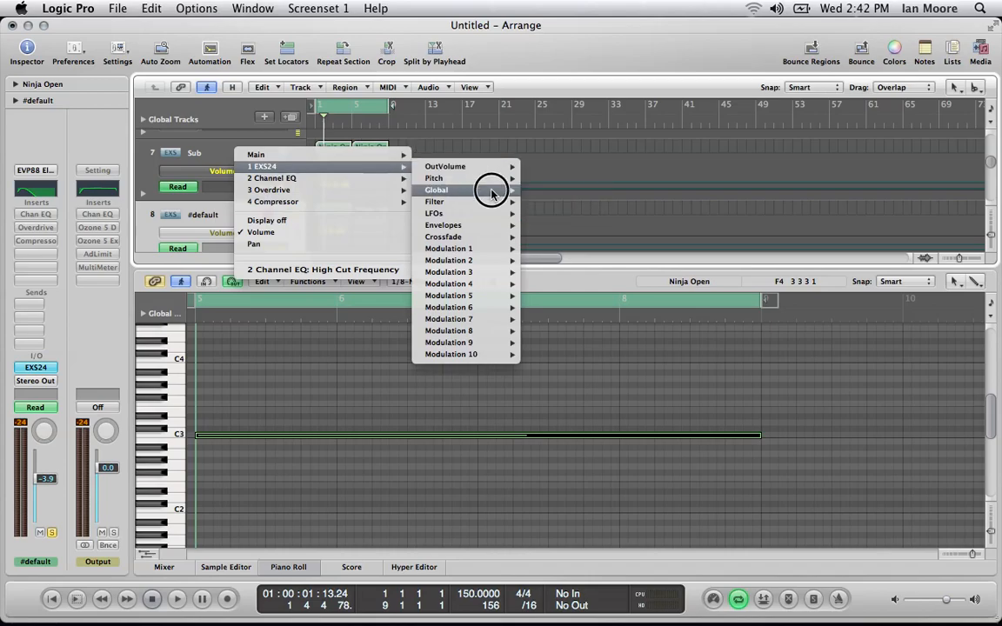
{"action": "mouse_move", "coordinate": [439, 215]}
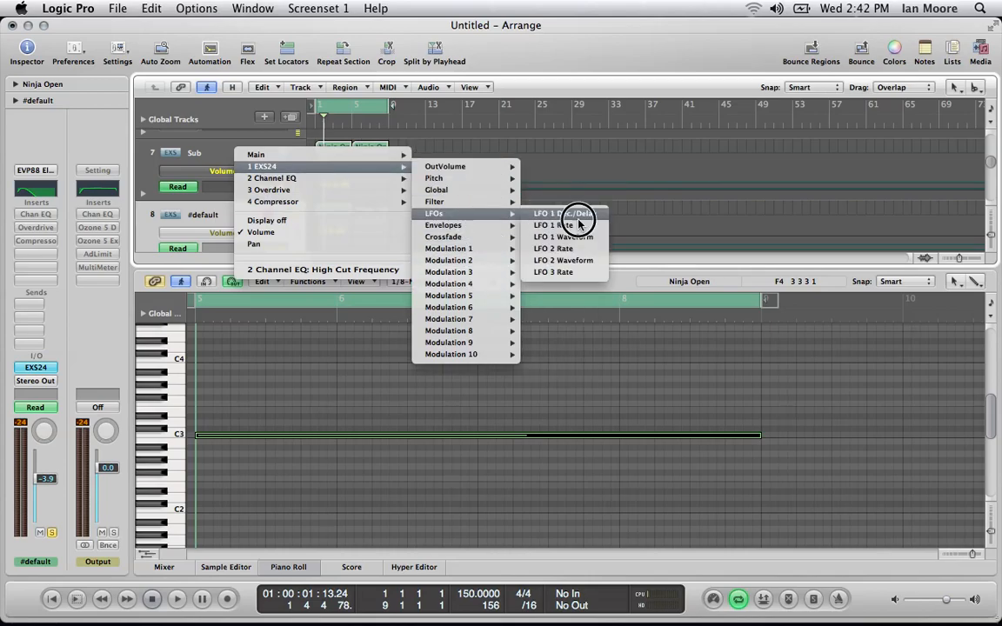
{"action": "left_click", "coordinate": [600, 272]}
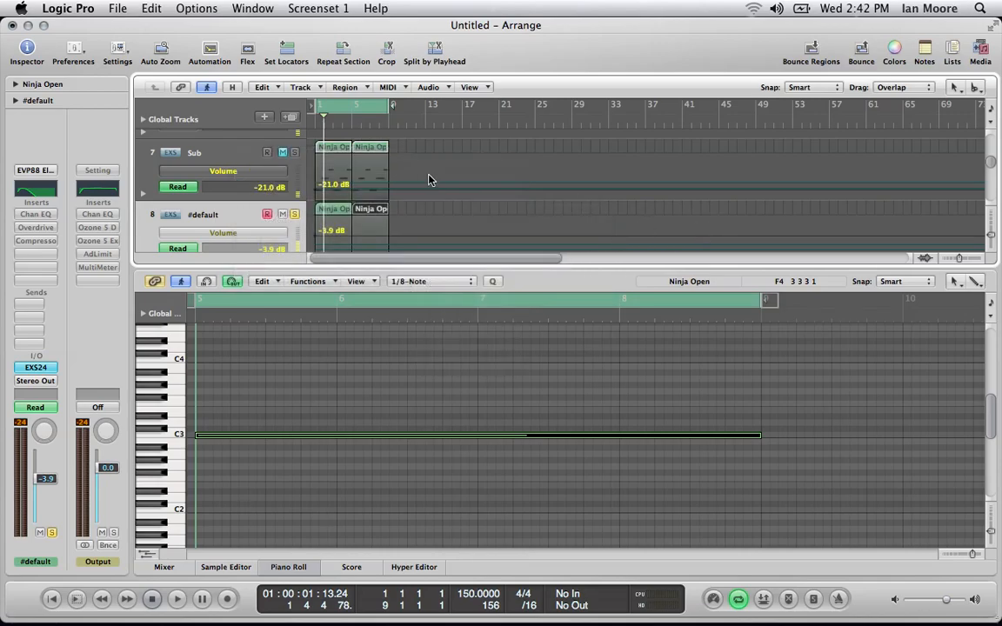
{"action": "key", "text": "a"}
{"action": "left_click", "coordinate": [493, 204]}
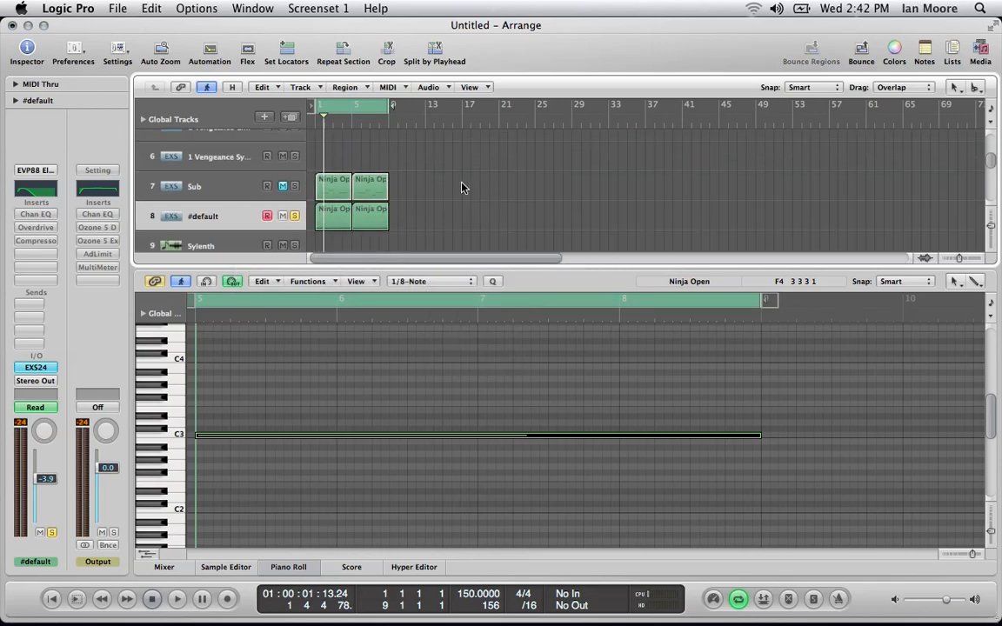
Select both held-note regions on the #default track and play them back.
{"action": "scroll", "coordinate": [461, 183], "scroll_direction": "down", "scroll_amount": 3}
{"action": "left_click_drag", "start_coordinate": [417, 167], "coordinate": [337, 163]}
{"action": "key", "text": "space"}
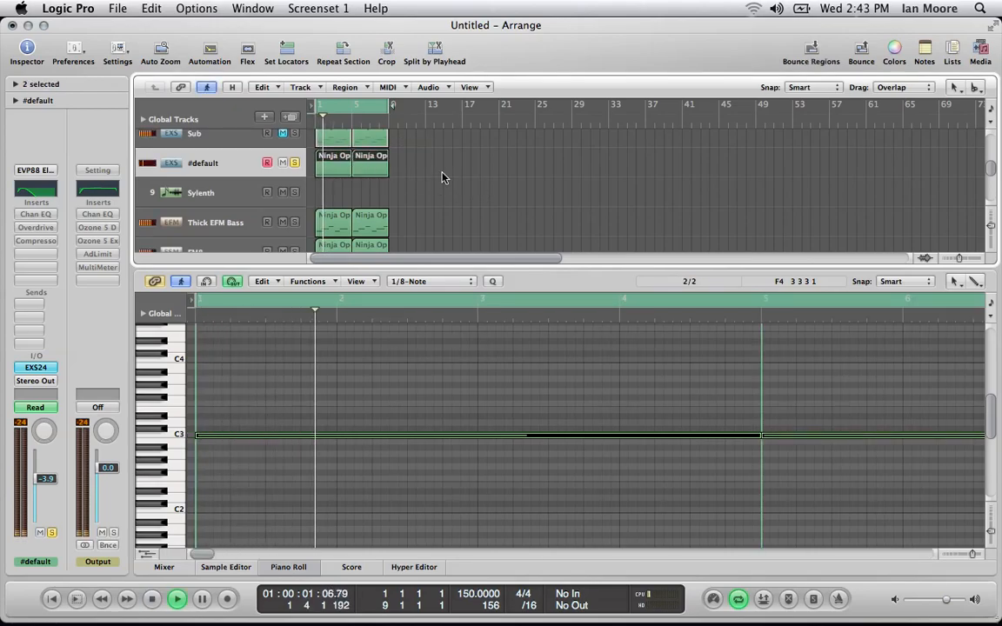
{"action": "left_click", "coordinate": [35, 214]}
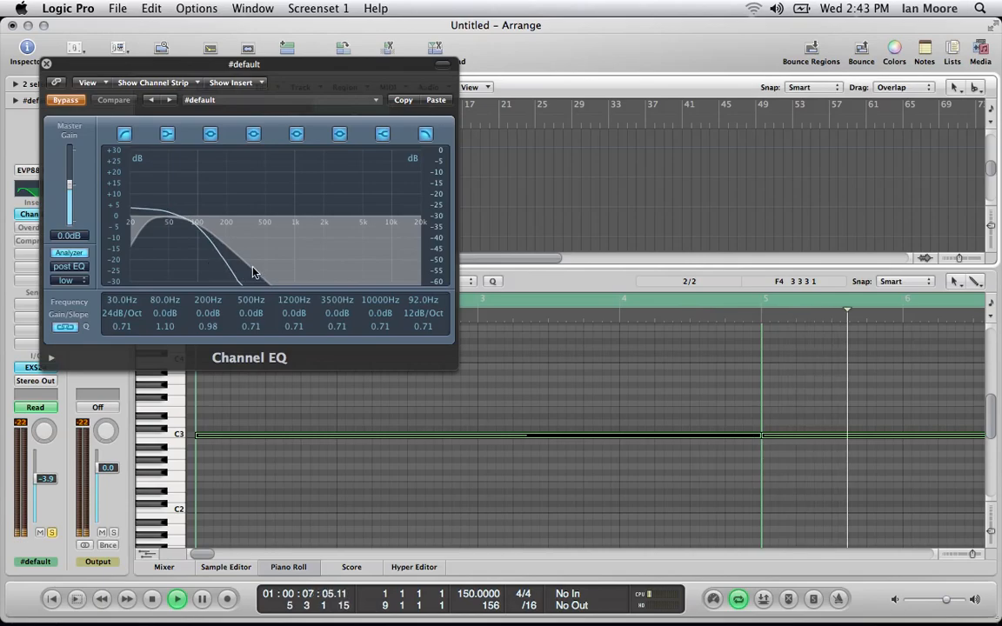
{"action": "left_click_drag", "start_coordinate": [184, 274], "coordinate": [403, 229]}
{"action": "key", "text": "super+z"}
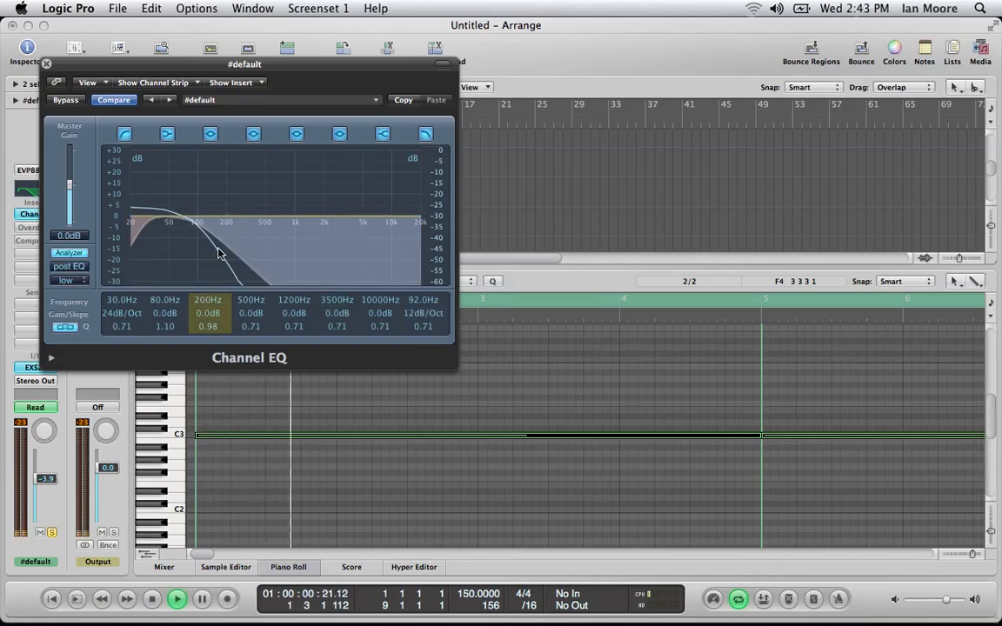
{"action": "left_click", "coordinate": [46, 64]}
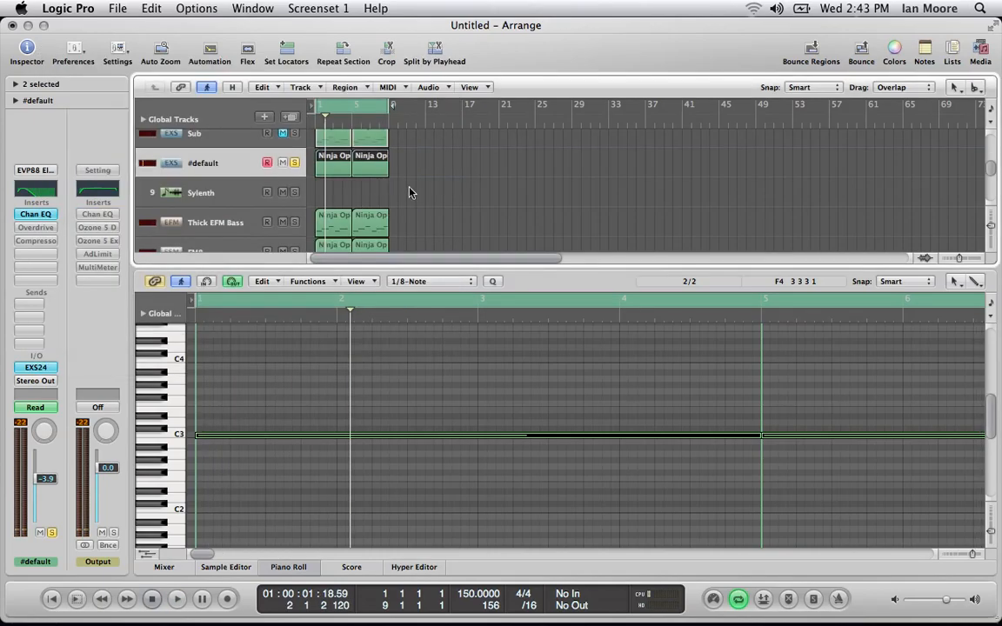
Remove the Channel EQ from the #default channel strip and set the active Overdrive's drive to 1.25 dB.
{"action": "left_click", "coordinate": [36, 219]}
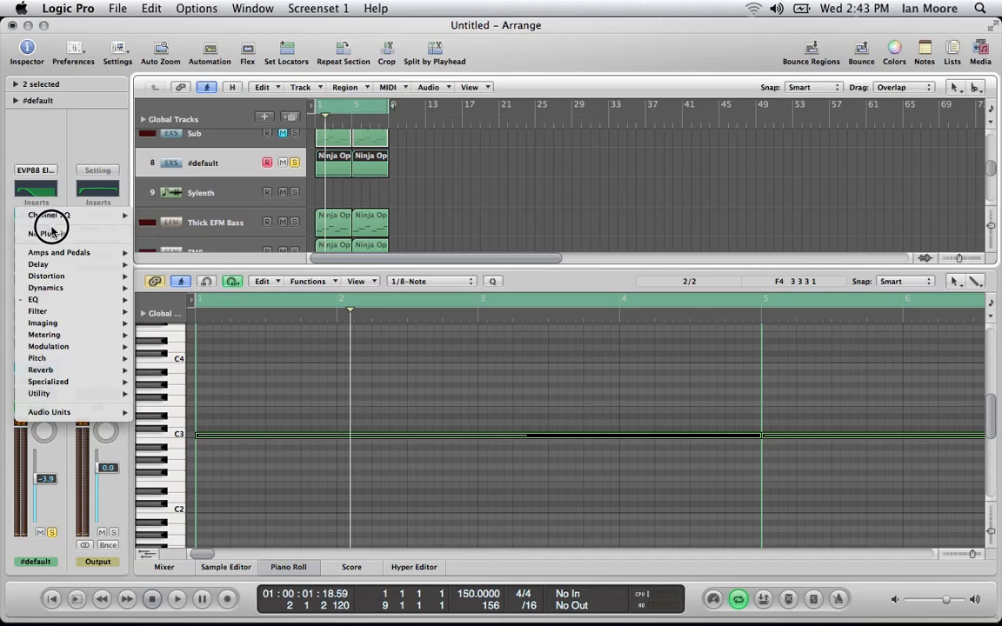
{"action": "left_click", "coordinate": [57, 229]}
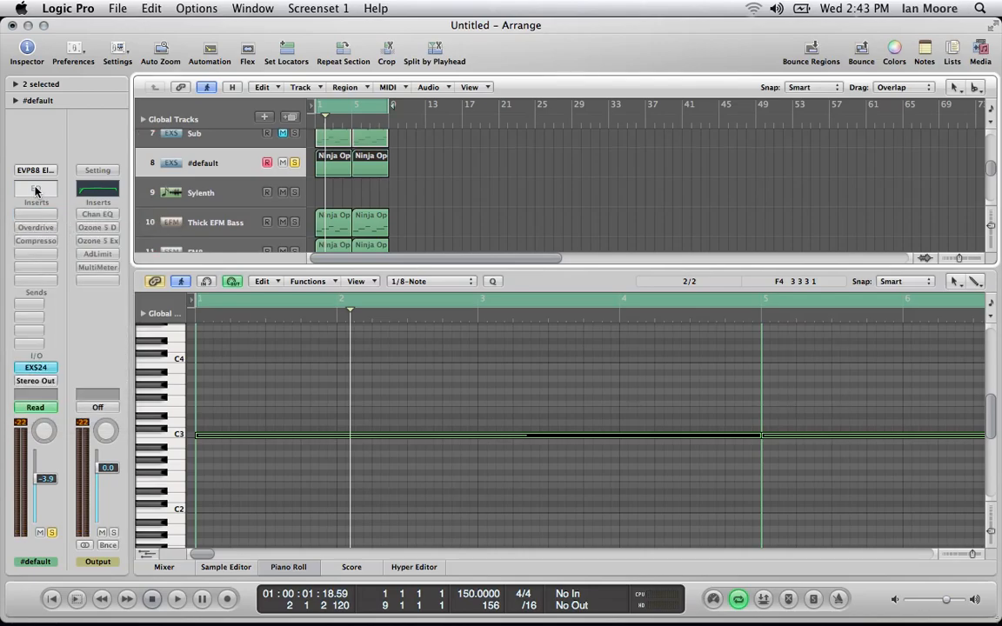
{"action": "left_click", "coordinate": [43, 228]}
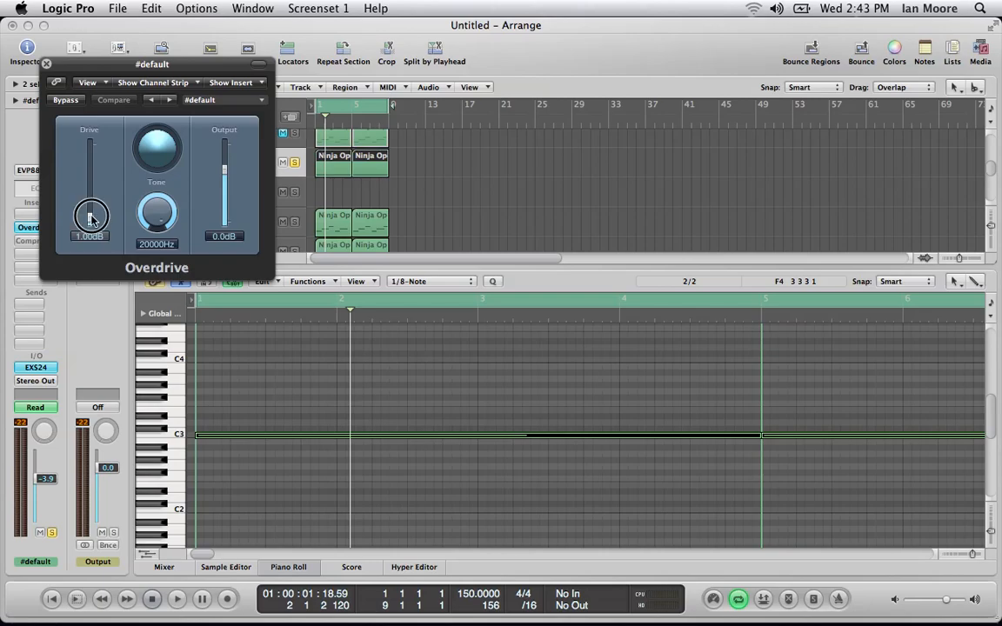
{"action": "left_click_drag", "start_coordinate": [92, 217], "coordinate": [91, 214]}
{"action": "key", "text": "space"}
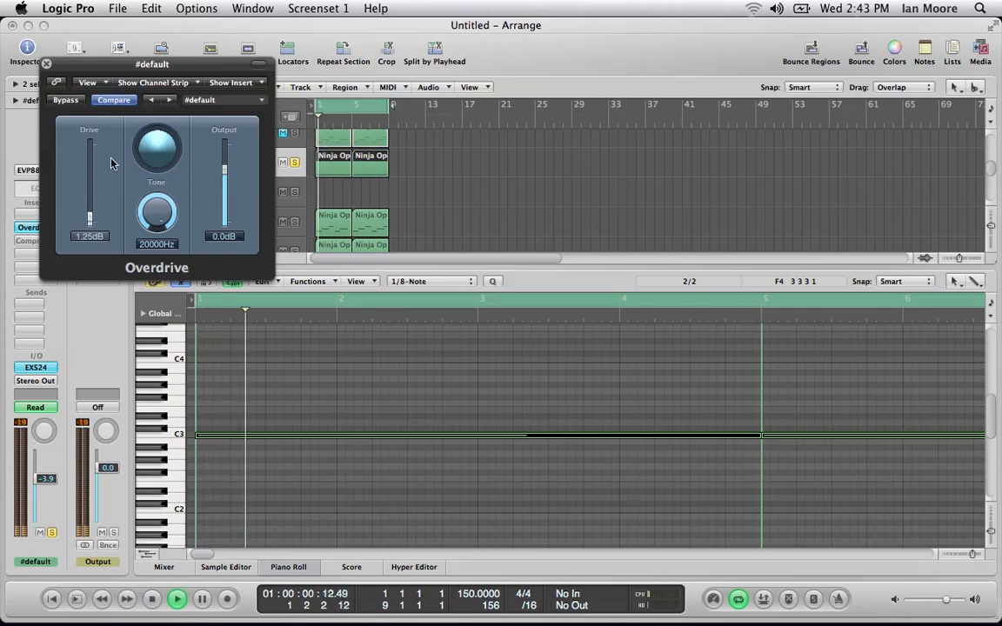
Raise the #default track's volume to -2.2 dB during playback and close the Overdrive window.
{"action": "left_click_drag", "start_coordinate": [89, 64], "coordinate": [599, 212]}
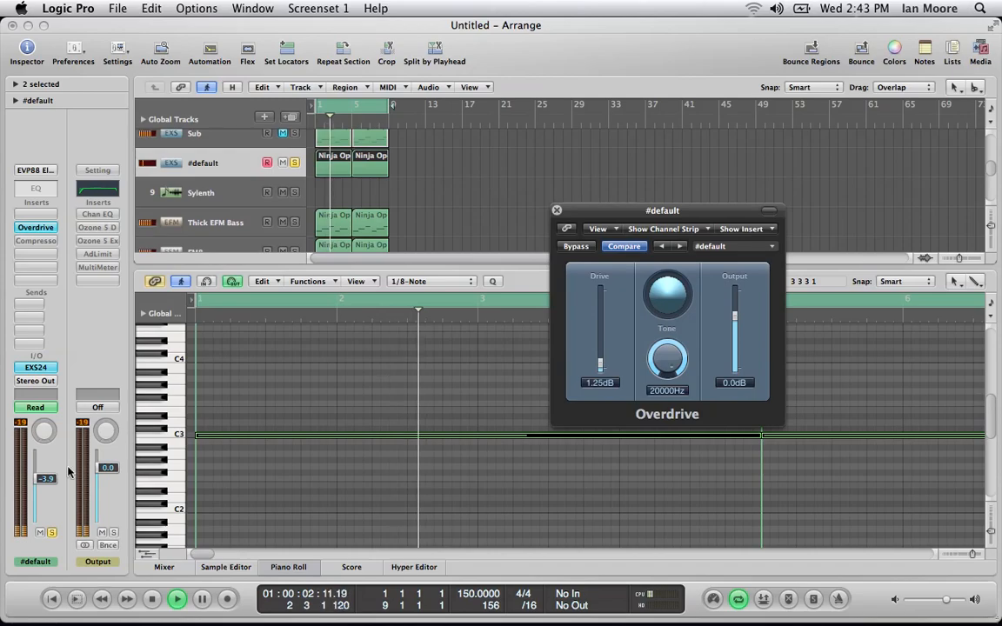
{"action": "left_click_drag", "start_coordinate": [35, 478], "coordinate": [32, 464]}
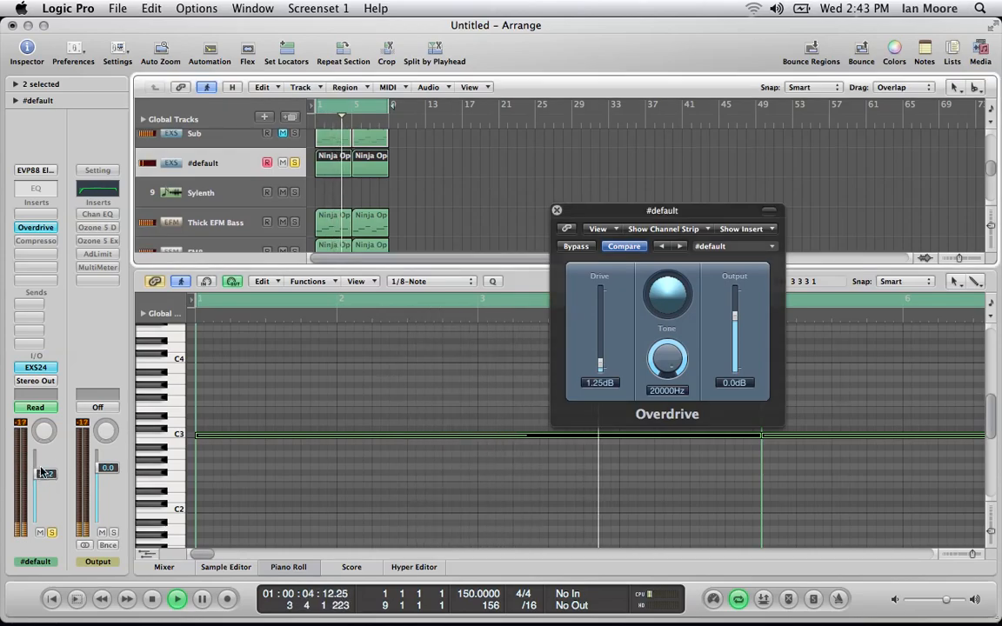
{"action": "left_click", "coordinate": [556, 211]}
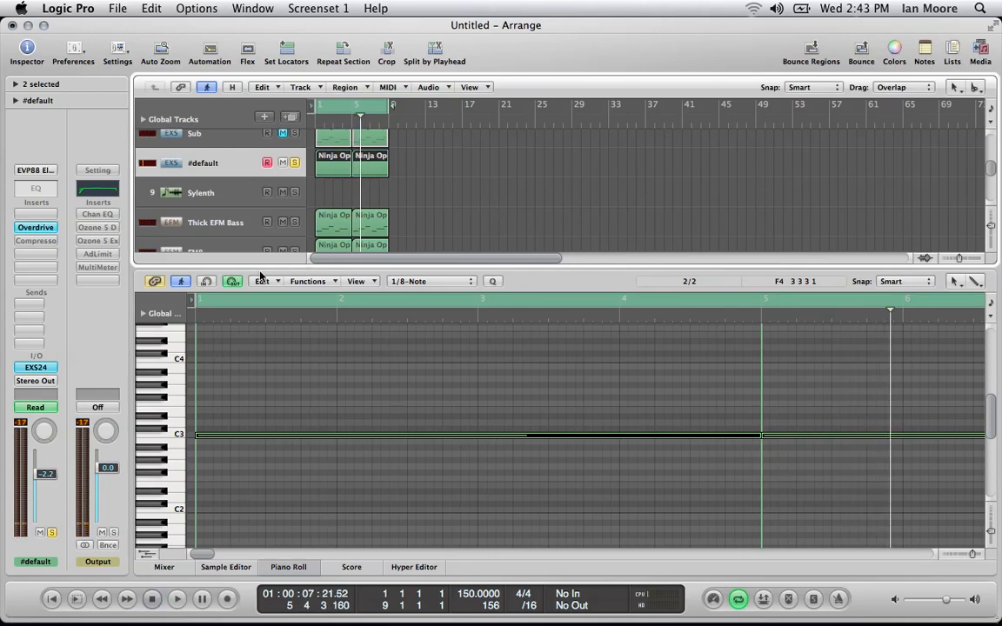
Add a new Channel EQ to the #default track and boost a peak band by 15 dB at 2750 Hz.
{"action": "left_click", "coordinate": [37, 190]}
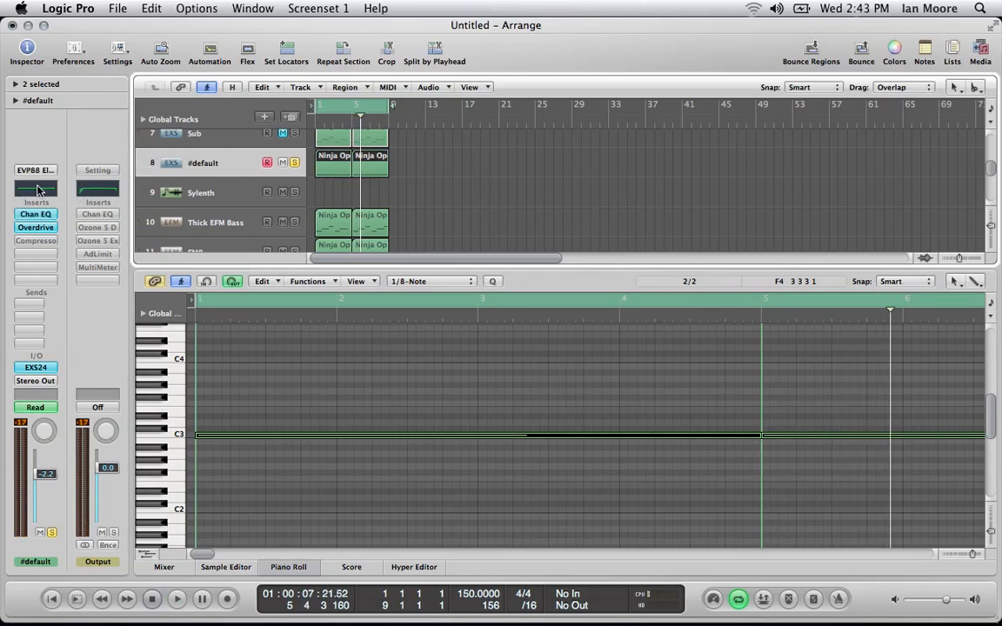
{"action": "left_click_drag", "start_coordinate": [231, 69], "coordinate": [376, 96]}
{"action": "left_click_drag", "start_coordinate": [409, 252], "coordinate": [484, 222]}
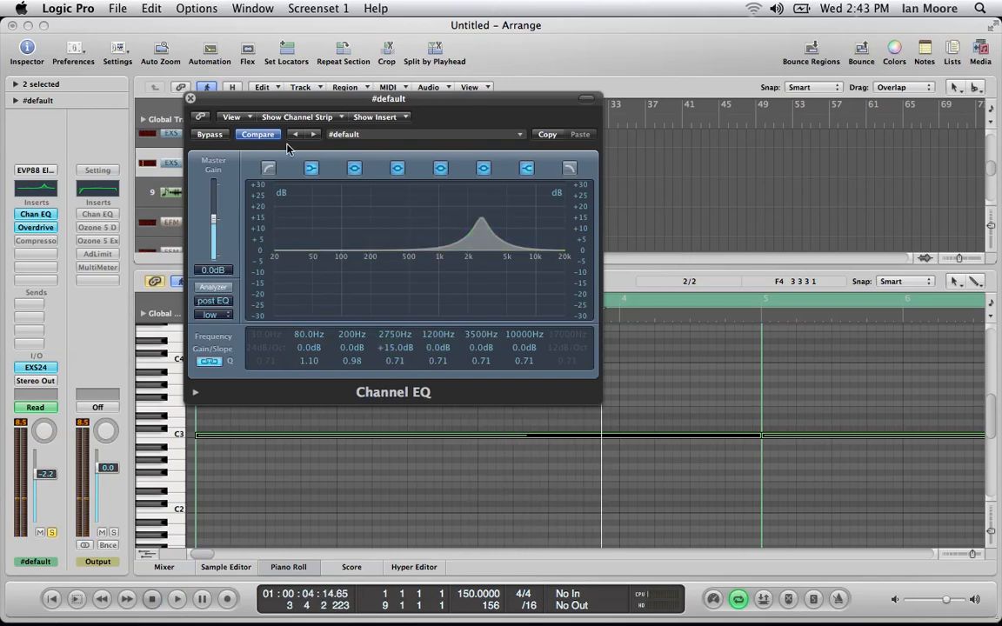
{"action": "left_click_drag", "start_coordinate": [229, 103], "coordinate": [488, 103]}
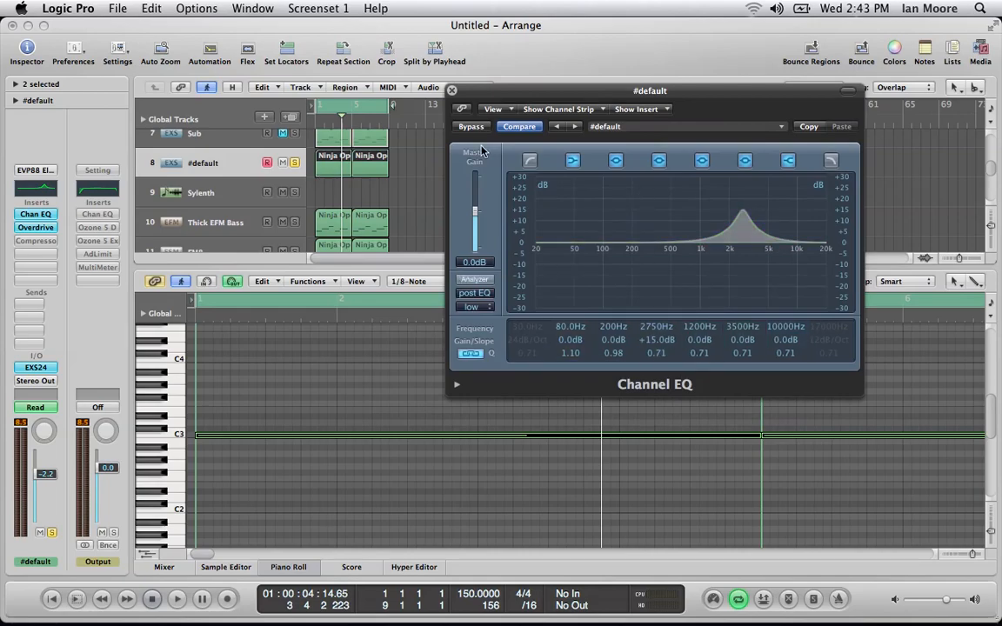
{"action": "left_click", "coordinate": [454, 91]}
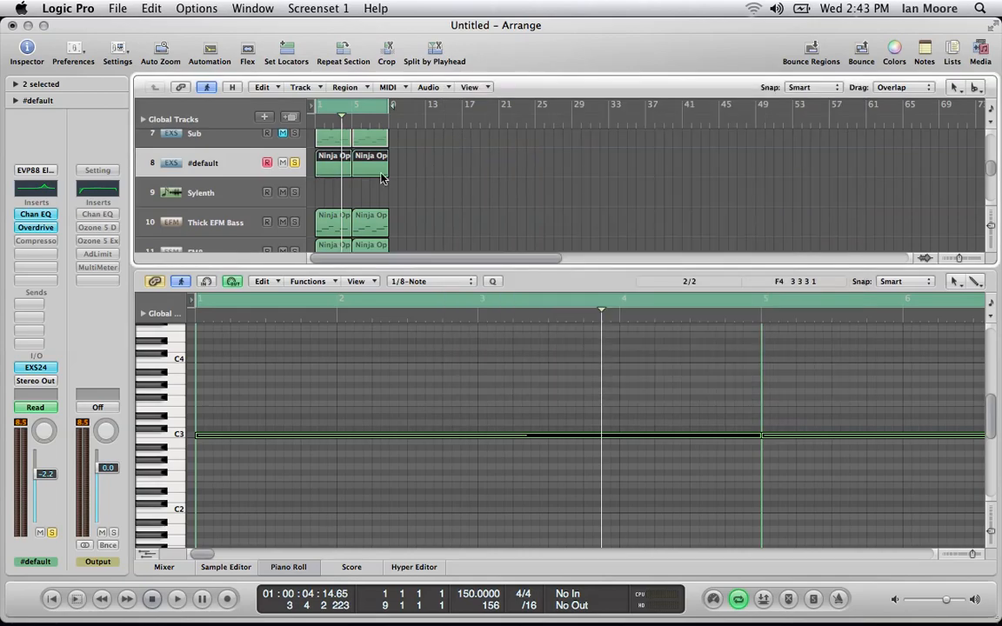
Bounce the two selected #default regions in place to a new track named Drone Wob, muting the source regions.
{"action": "left_click", "coordinate": [810, 48]}
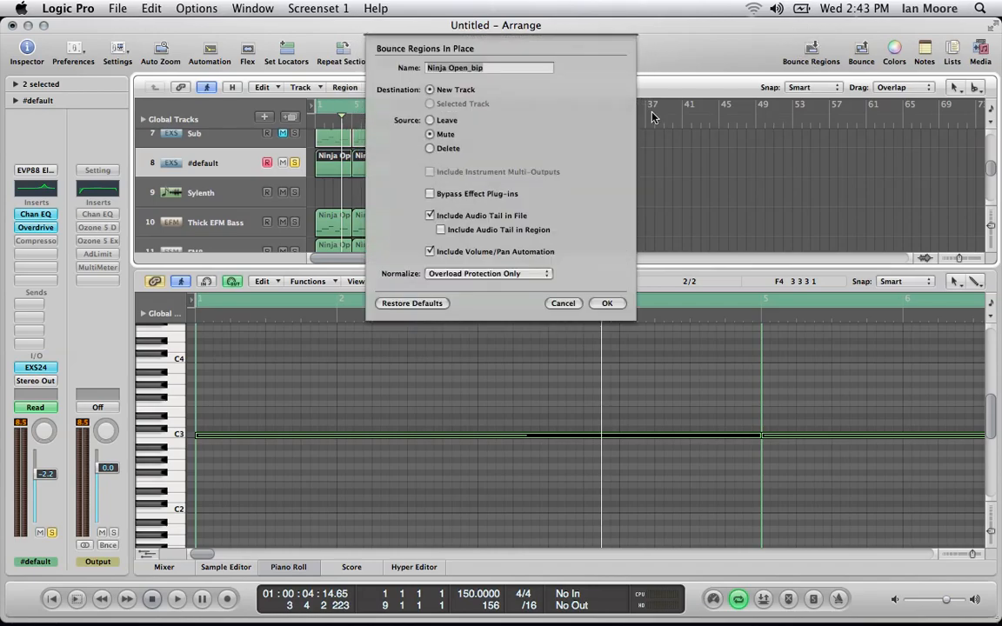
{"action": "key", "text": "Right"}
{"action": "key", "text": "BackSpace"}
{"action": "key", "text": "BackSpace"}
{"action": "key", "text": "BackSpace"}
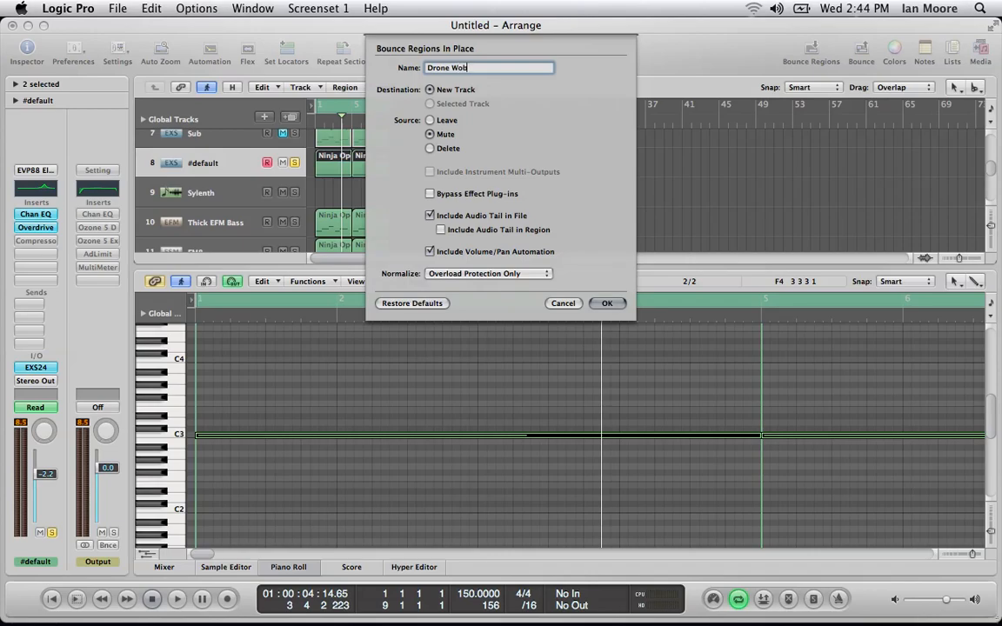
{"action": "key", "text": "Return"}
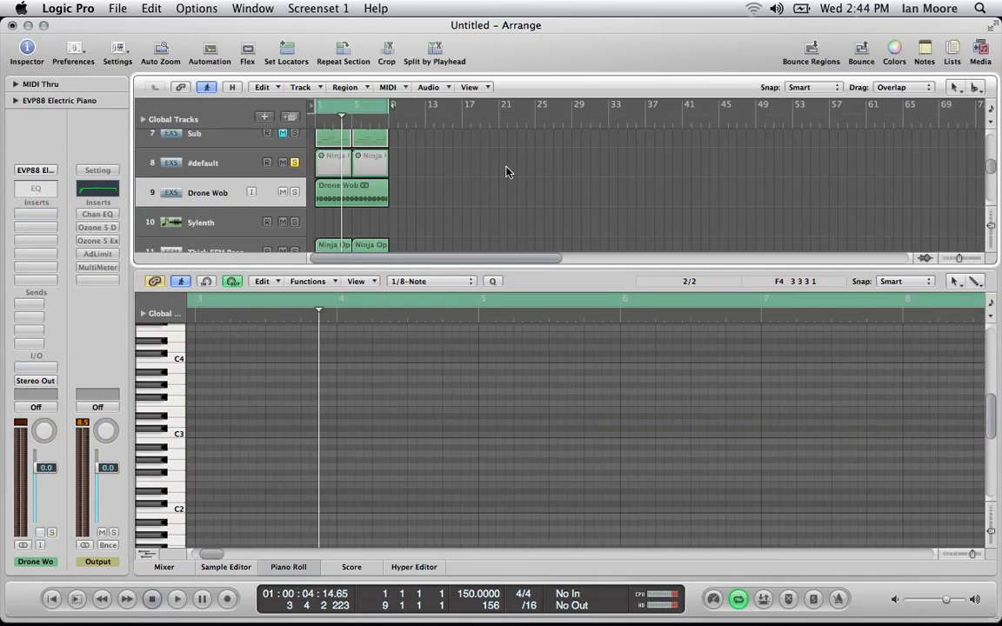
Solo the Drone Wob track in place of #default and play it back.
{"action": "scroll", "coordinate": [491, 171], "scroll_direction": "down", "scroll_amount": 1}
{"action": "scroll", "coordinate": [357, 197], "scroll_direction": "up", "scroll_amount": 2}
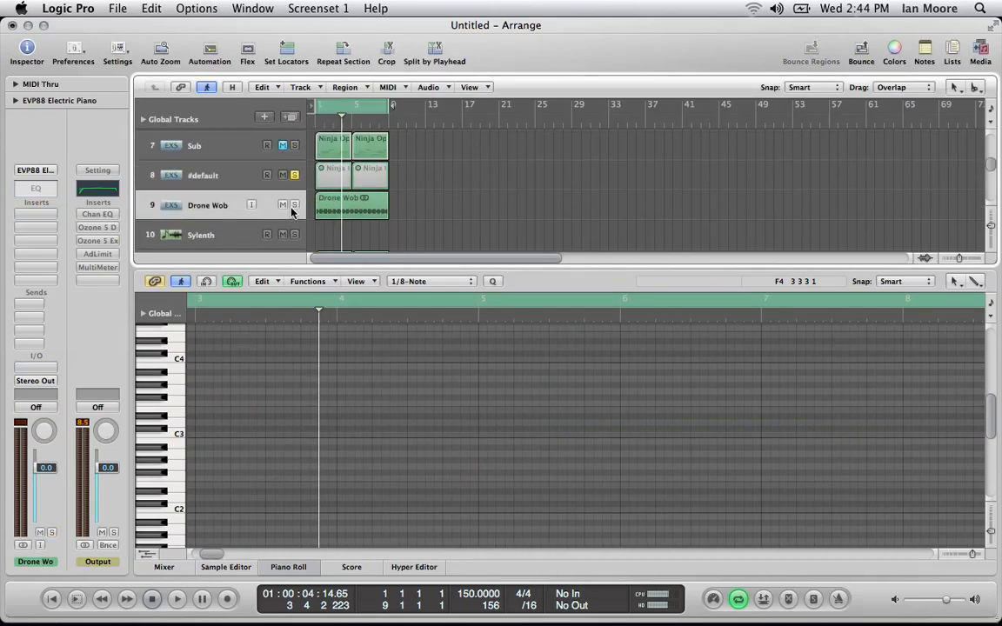
{"action": "left_click", "coordinate": [493, 193]}
{"action": "key", "text": "space"}
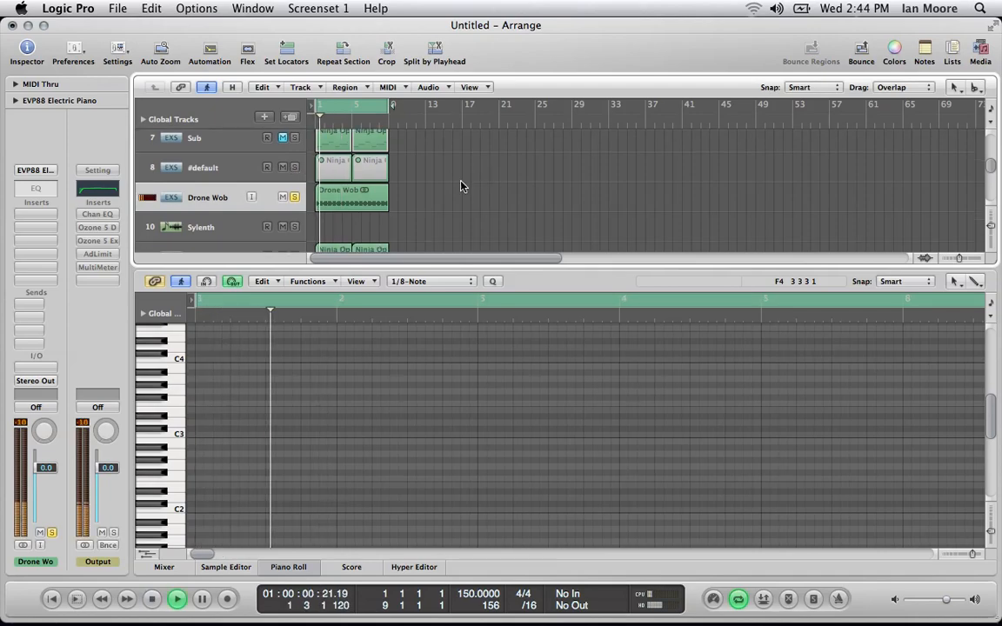
Close the Piano Roll and move the Drone Wob region so it starts at bar 9.
{"action": "left_click", "coordinate": [288, 566]}
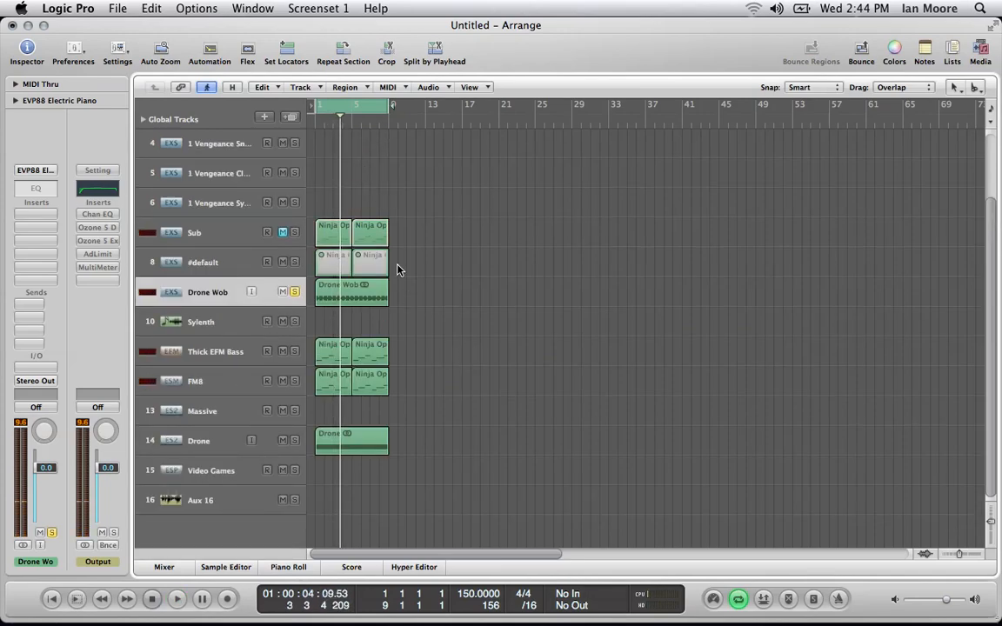
{"action": "left_click_drag", "start_coordinate": [329, 286], "coordinate": [397, 285]}
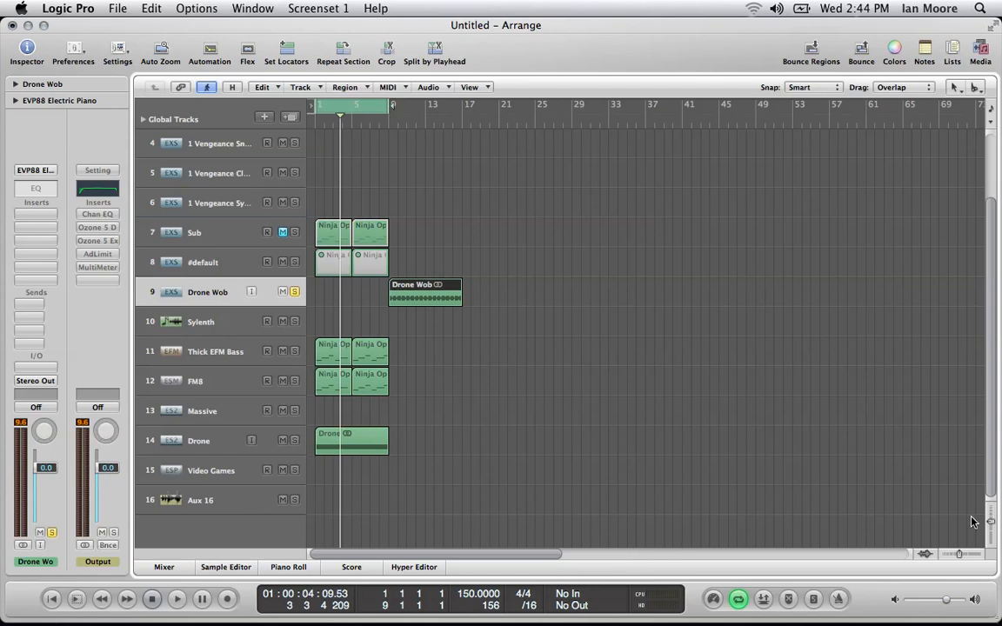
{"action": "left_click_drag", "start_coordinate": [961, 558], "coordinate": [963, 554]}
{"action": "left_click", "coordinate": [372, 299]}
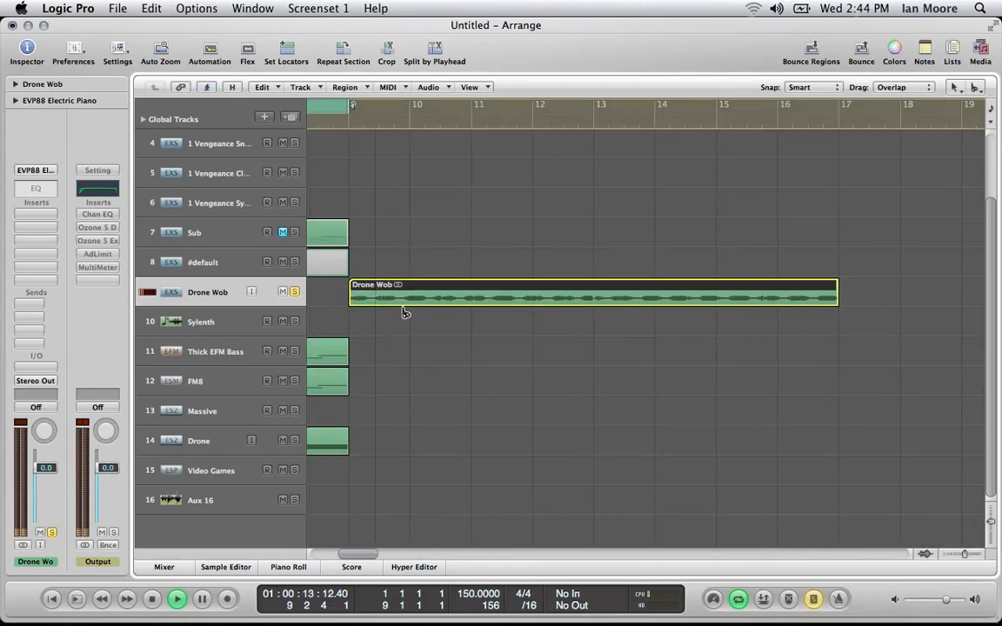
Split off the start of Drone Wob, move the remainder to about bar 10, and time-stretch the first piece to about three quarters of a bar.
{"action": "left_click_drag", "start_coordinate": [400, 298], "coordinate": [439, 293]}
{"action": "left_click", "coordinate": [360, 299]}
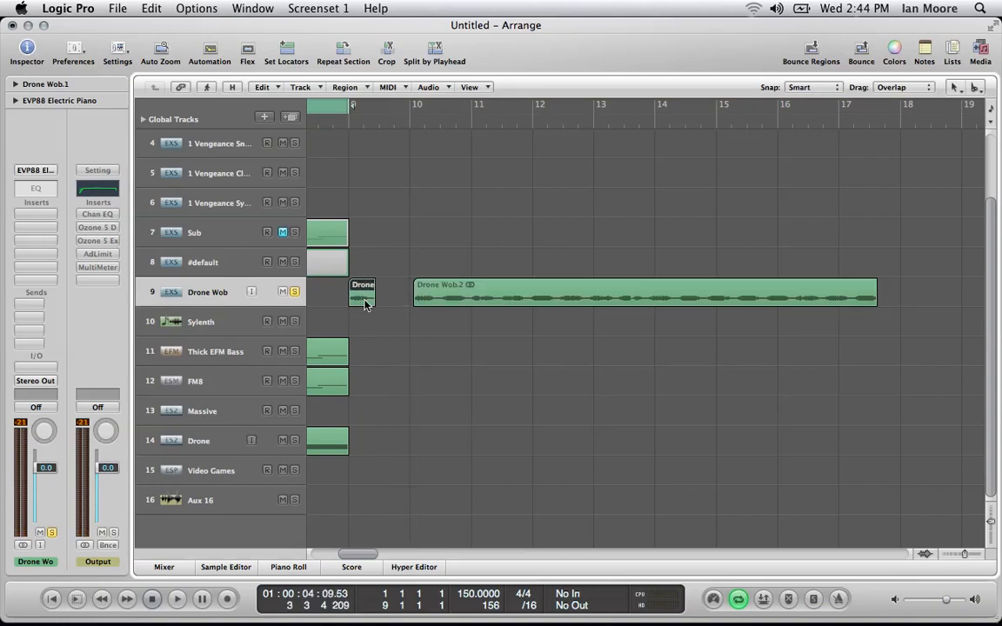
{"action": "left_click_drag", "start_coordinate": [372, 301], "coordinate": [395, 302]}
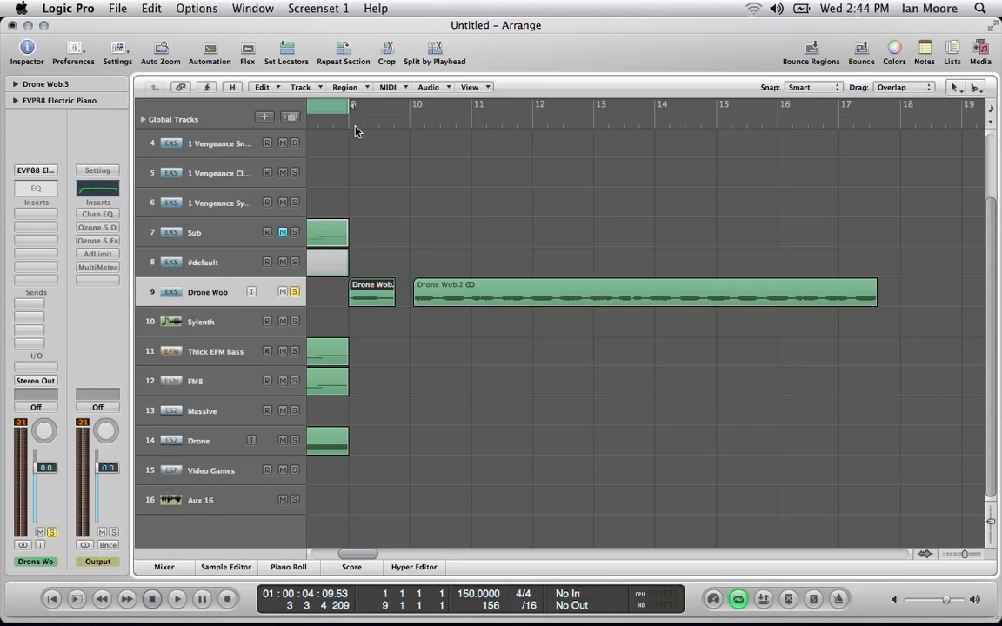
Turn off cycle mode and play the stretched Drone Wob piece from bar 9.
{"action": "left_click", "coordinate": [326, 105]}
{"action": "double_click", "coordinate": [347, 129]}
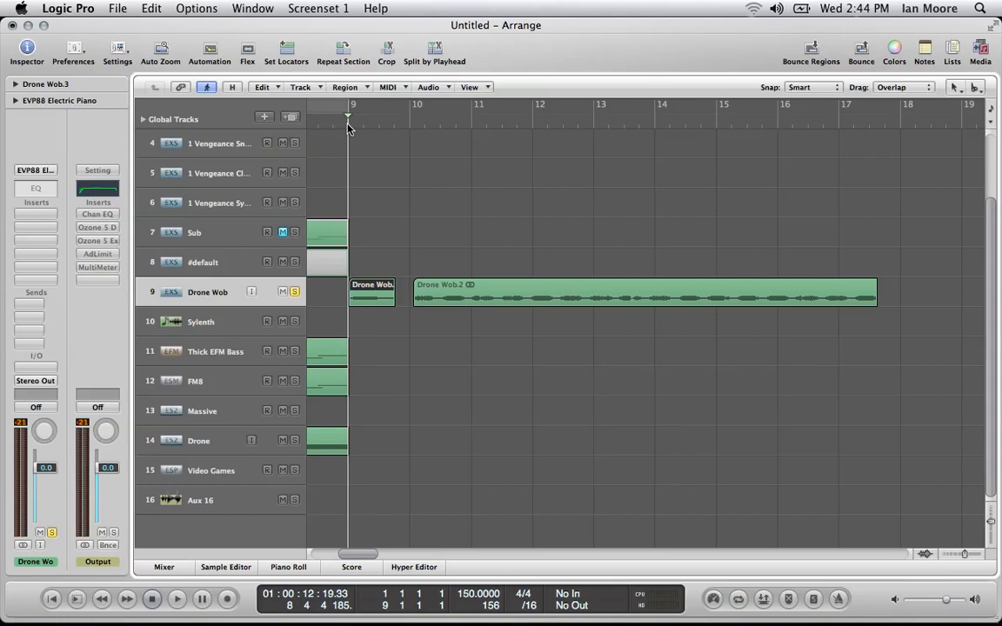
{"action": "double_click", "coordinate": [345, 120]}
{"action": "double_click", "coordinate": [346, 122]}
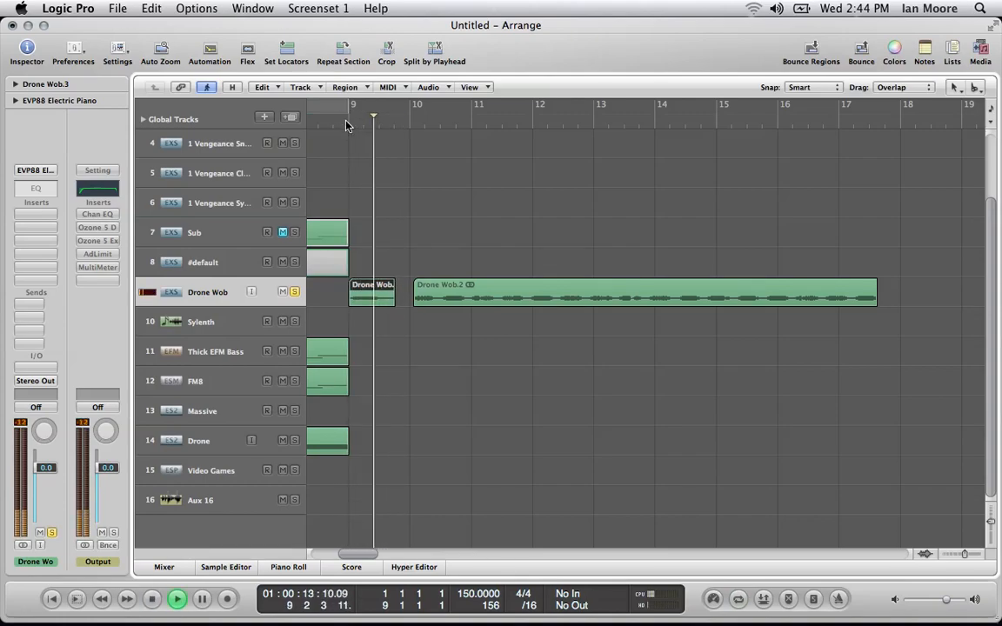
Cut the stretched piece at bar 9 into three slices and shift the last slice slightly later.
{"action": "left_click", "coordinate": [381, 299], "text": "super"}
{"action": "mouse_move", "coordinate": [393, 306]}
{"action": "left_mouse_down"}
{"action": "mouse_move", "coordinate": [384, 295]}
{"action": "mouse_move", "coordinate": [392, 299]}
{"action": "left_mouse_up"}
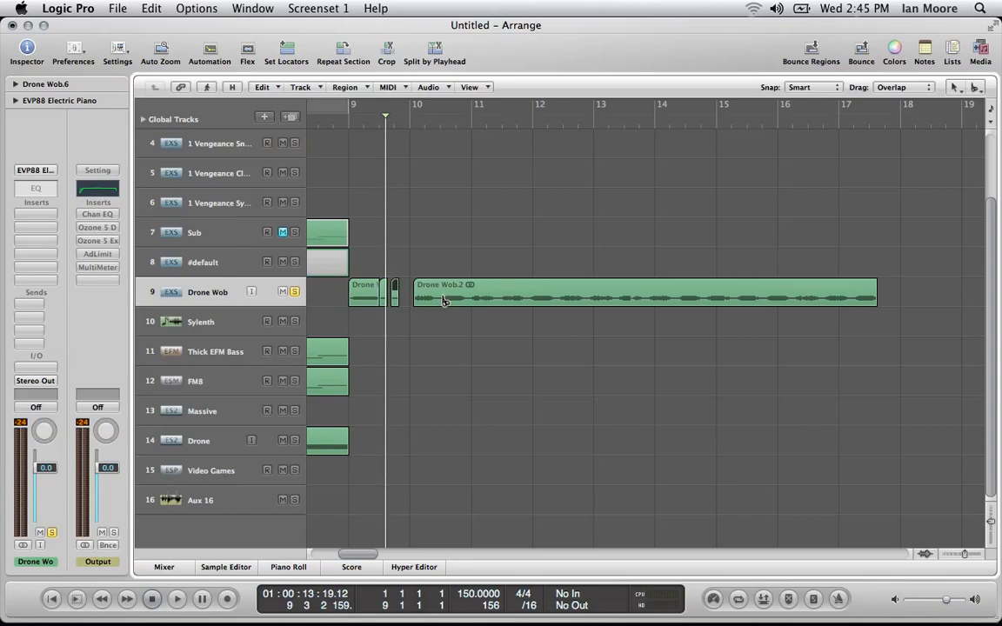
Split the long Drone Wob region at bar 11 and about bar 11.6, and move the remainder to about bar 12.6.
{"action": "left_click", "coordinate": [509, 298]}
{"action": "left_click", "coordinate": [447, 248]}
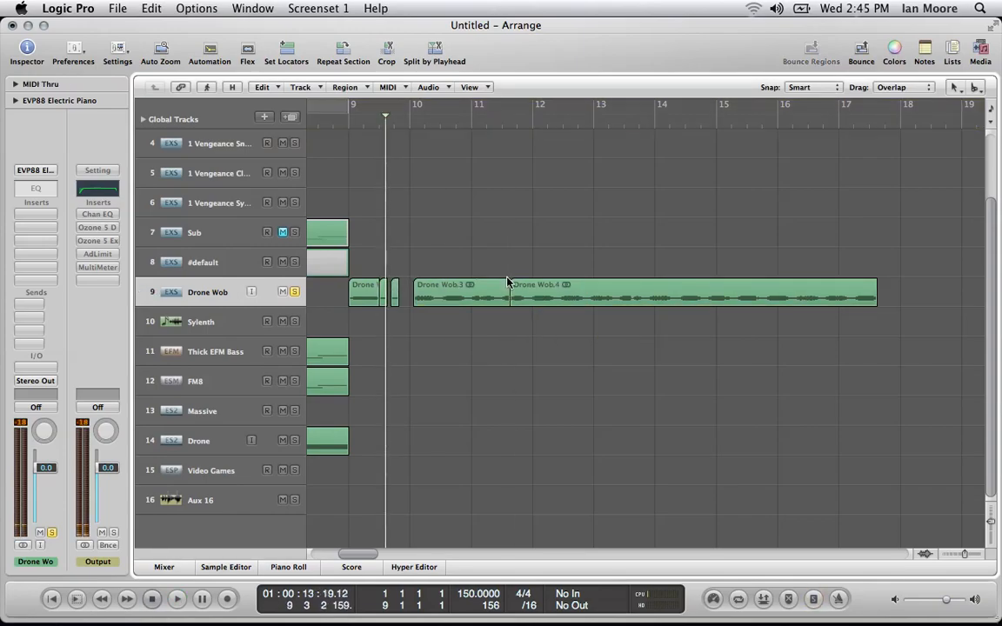
{"action": "left_click", "coordinate": [472, 301], "text": "super"}
{"action": "left_click_drag", "start_coordinate": [547, 302], "coordinate": [608, 300]}
Time-stretch the middle Drone Wob piece from bar 11 to bar 12 and play it back.
{"action": "left_click_drag", "start_coordinate": [509, 291], "coordinate": [532, 293]}
{"action": "left_click", "coordinate": [471, 119]}
{"action": "key", "text": "space"}
{"action": "key", "text": "space"}
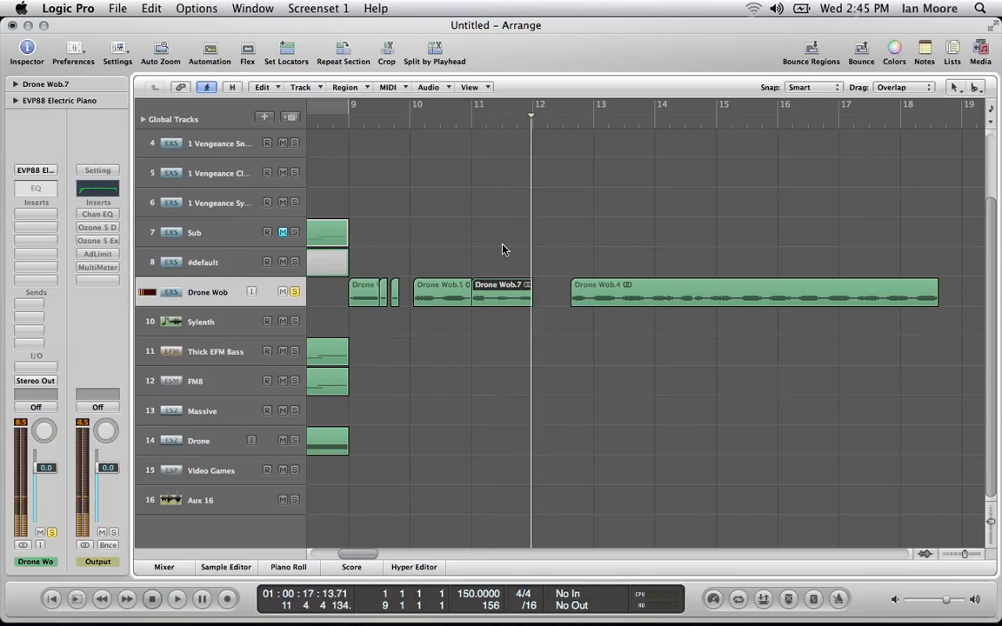
Split the stretched piece at bar 11 in half and bounce its first half in place to a new track with the default settings.
{"action": "left_click", "coordinate": [500, 298]}
{"action": "left_click", "coordinate": [813, 52]}
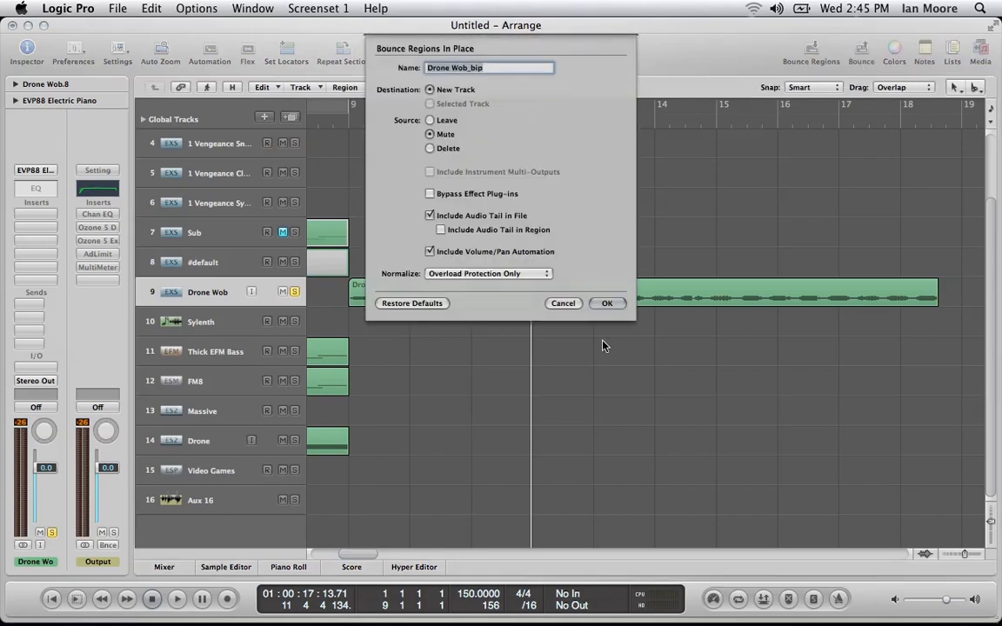
{"action": "left_click", "coordinate": [607, 303]}
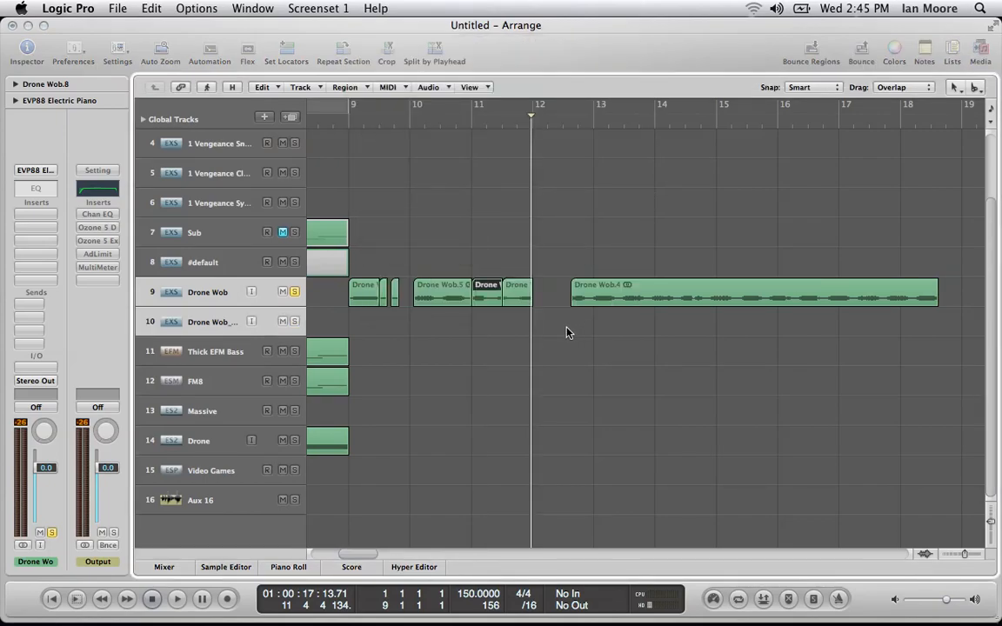
Open the bounced Drone Wob_bip region in the Sample Editor and reverse its audio.
{"action": "double_click", "coordinate": [484, 333]}
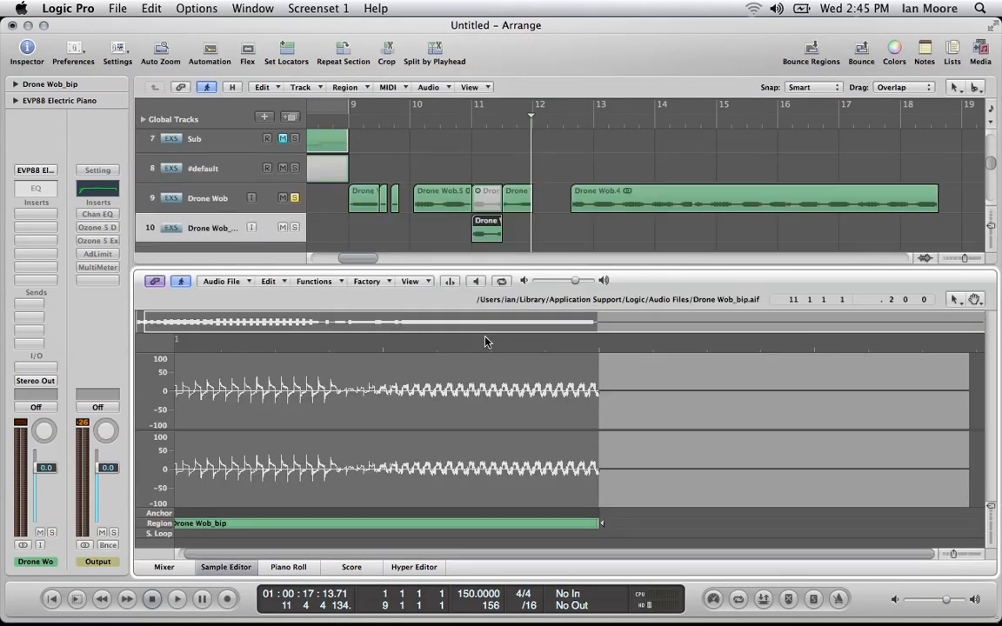
{"action": "left_click", "coordinate": [337, 282]}
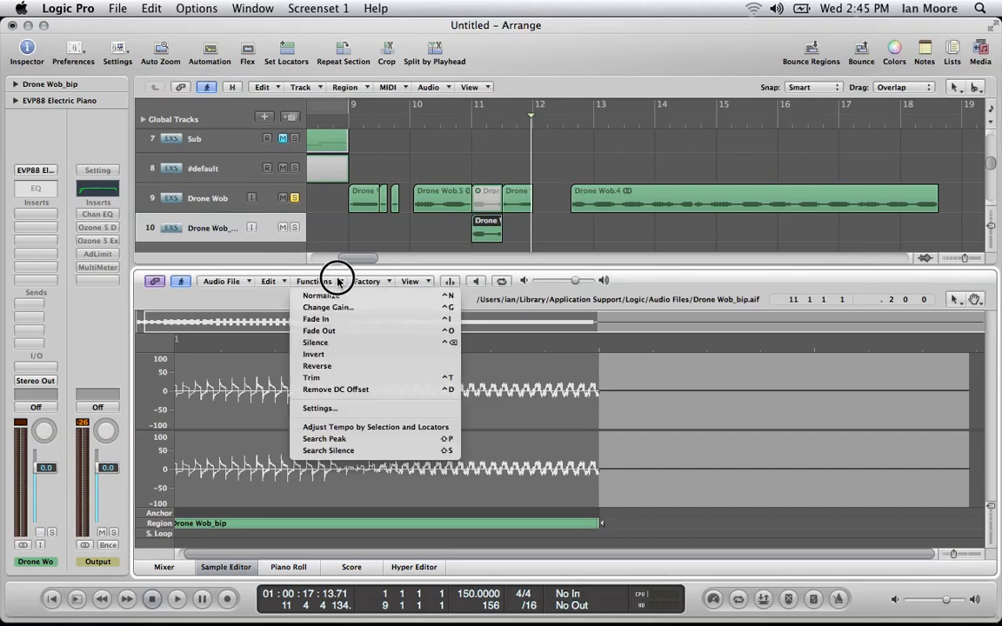
{"action": "left_click", "coordinate": [326, 365]}
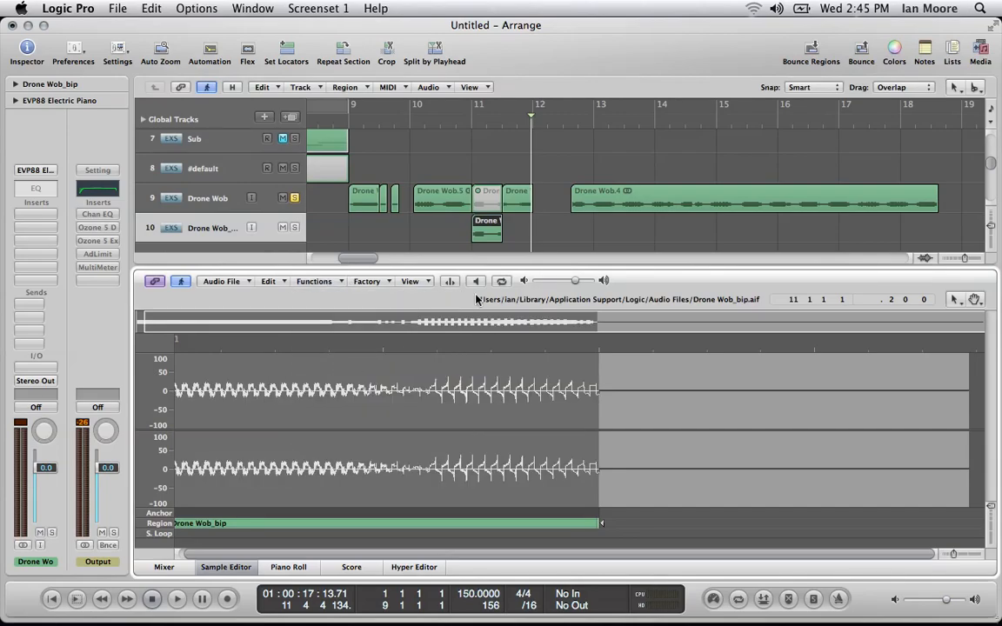
Close the Sample Editor and audition the reversed slice together with the soloed Drone Wob track around bars 10 to 12, then unsolo Drone Wob.
{"action": "left_click", "coordinate": [227, 569]}
{"action": "left_click", "coordinate": [295, 293]}
{"action": "key", "text": "space"}
{"action": "key", "text": "space"}
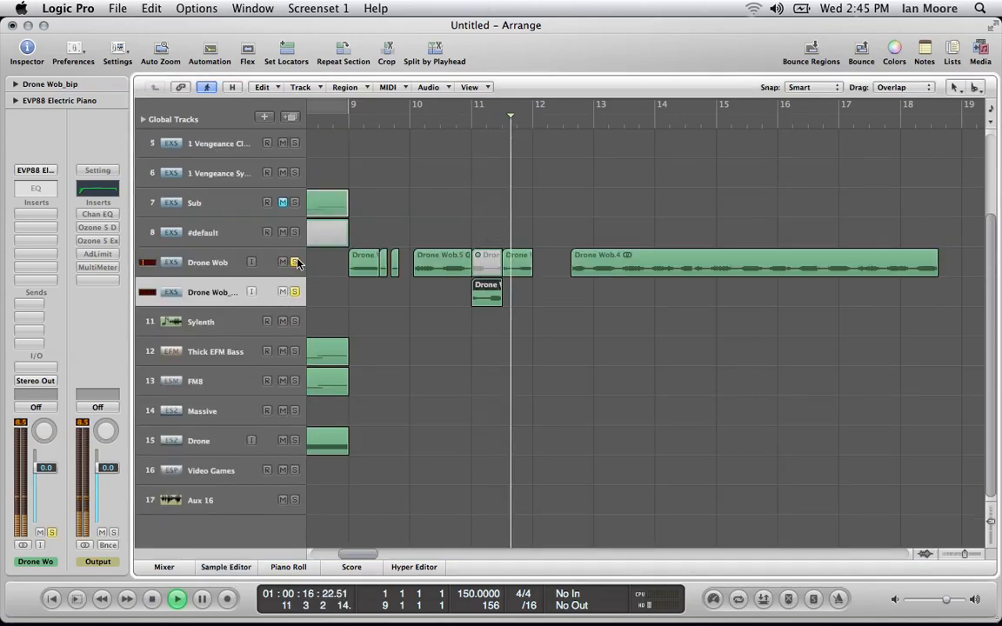
{"action": "left_click", "coordinate": [463, 121]}
{"action": "key", "text": "space"}
{"action": "key", "text": "space"}
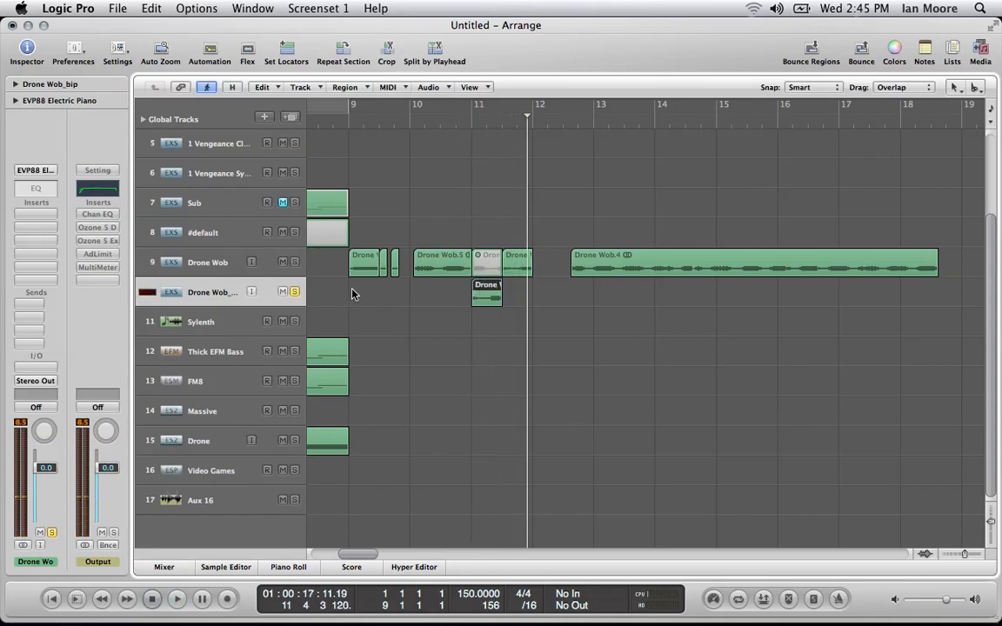
{"action": "left_click", "coordinate": [439, 127]}
{"action": "key", "text": "space"}
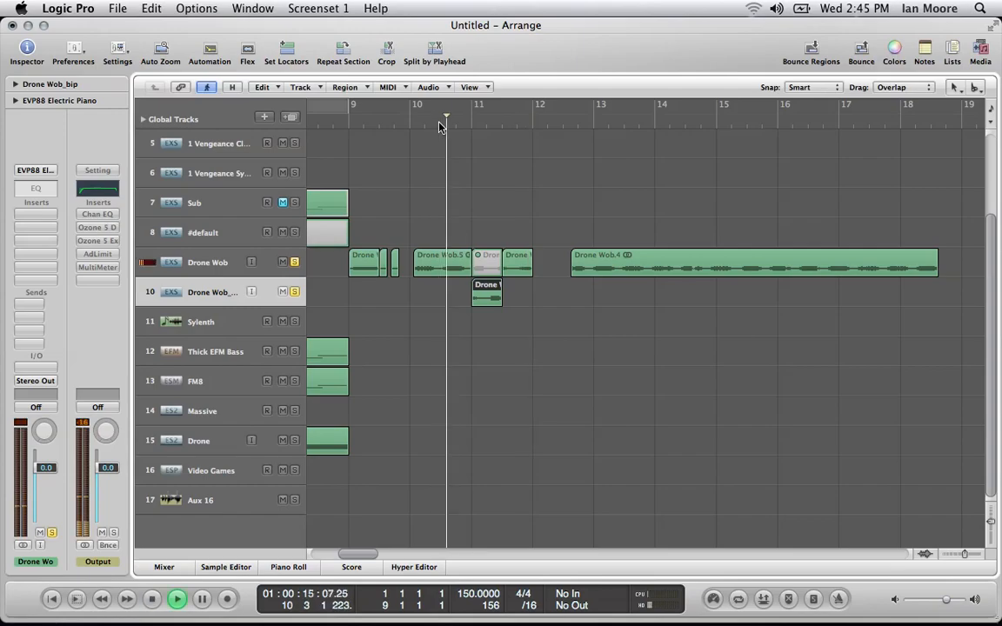
{"action": "key", "text": "space"}
{"action": "left_click", "coordinate": [294, 261]}
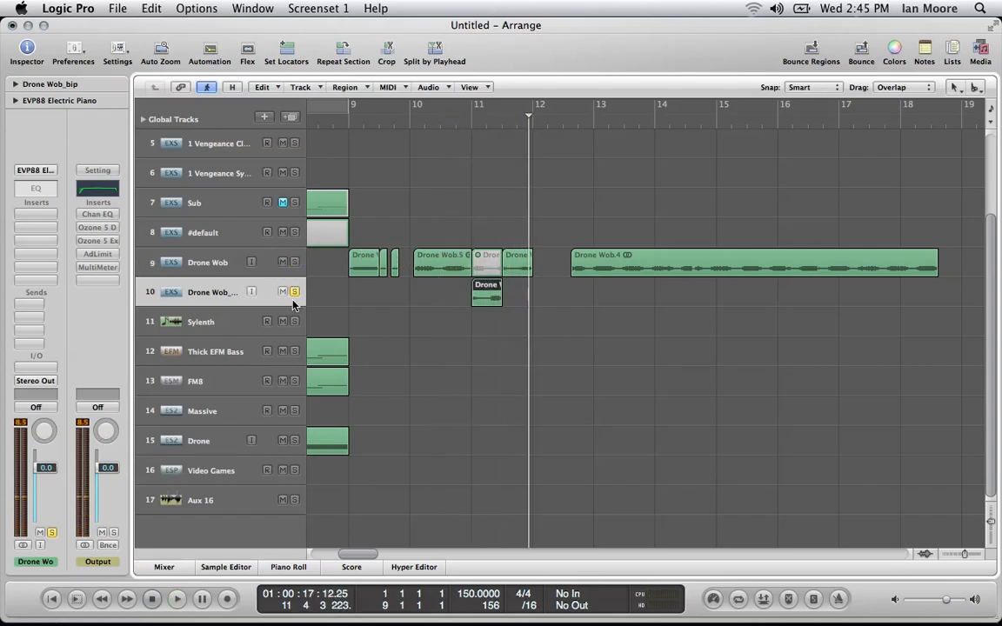
Add a Channel EQ to the Drone Wob track with a 24 dB boost at 620 Hz and a Q of 20, and play it back.
{"action": "left_click", "coordinate": [219, 262]}
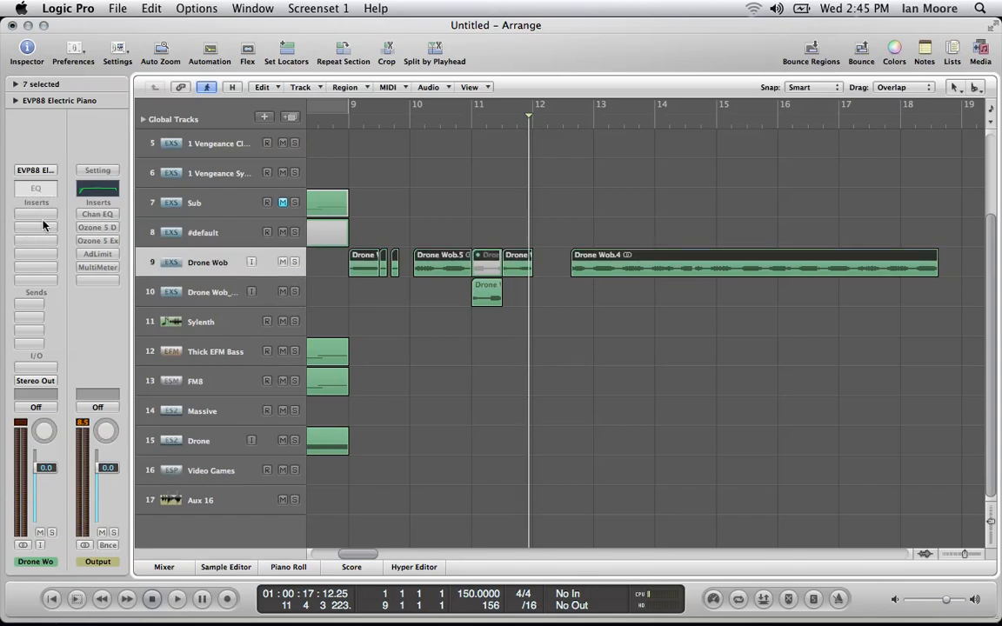
{"action": "double_click", "coordinate": [35, 189]}
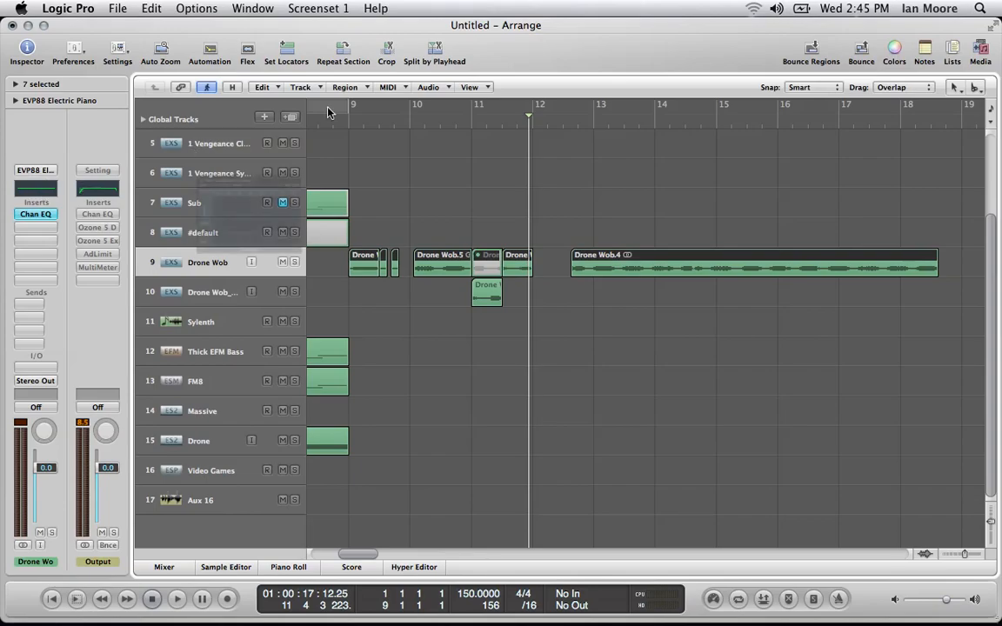
{"action": "left_click_drag", "start_coordinate": [278, 61], "coordinate": [483, 84]}
{"action": "mouse_move", "coordinate": [498, 241]}
{"action": "left_mouse_down"}
{"action": "mouse_move", "coordinate": [496, 197]}
{"action": "mouse_move", "coordinate": [572, 223]}
{"action": "mouse_move", "coordinate": [509, 197]}
{"action": "mouse_move", "coordinate": [501, 317]}
{"action": "mouse_move", "coordinate": [464, 226]}
{"action": "mouse_move", "coordinate": [402, 184]}
{"action": "mouse_move", "coordinate": [521, 163]}
{"action": "mouse_move", "coordinate": [605, 163]}
{"action": "mouse_move", "coordinate": [568, 167]}
{"action": "mouse_move", "coordinate": [566, 155]}
{"action": "mouse_move", "coordinate": [563, 196]}
{"action": "mouse_move", "coordinate": [561, 179]}
{"action": "mouse_move", "coordinate": [474, 219]}
{"action": "mouse_move", "coordinate": [477, 242]}
{"action": "mouse_move", "coordinate": [508, 250]}
{"action": "left_mouse_up"}
{"action": "key", "text": "space"}
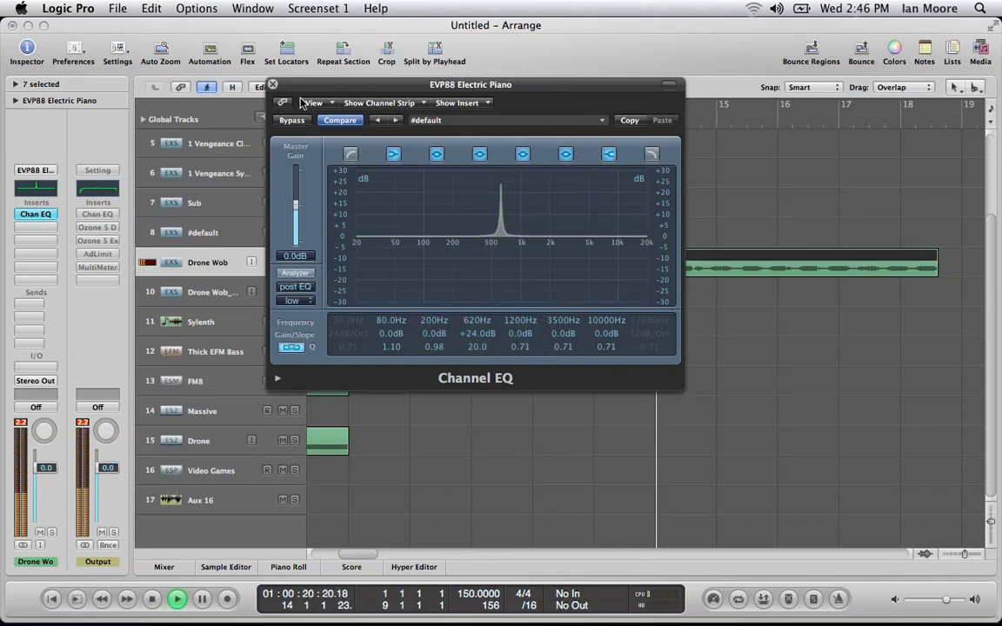
{"action": "left_click", "coordinate": [272, 85]}
{"action": "key", "text": "space"}
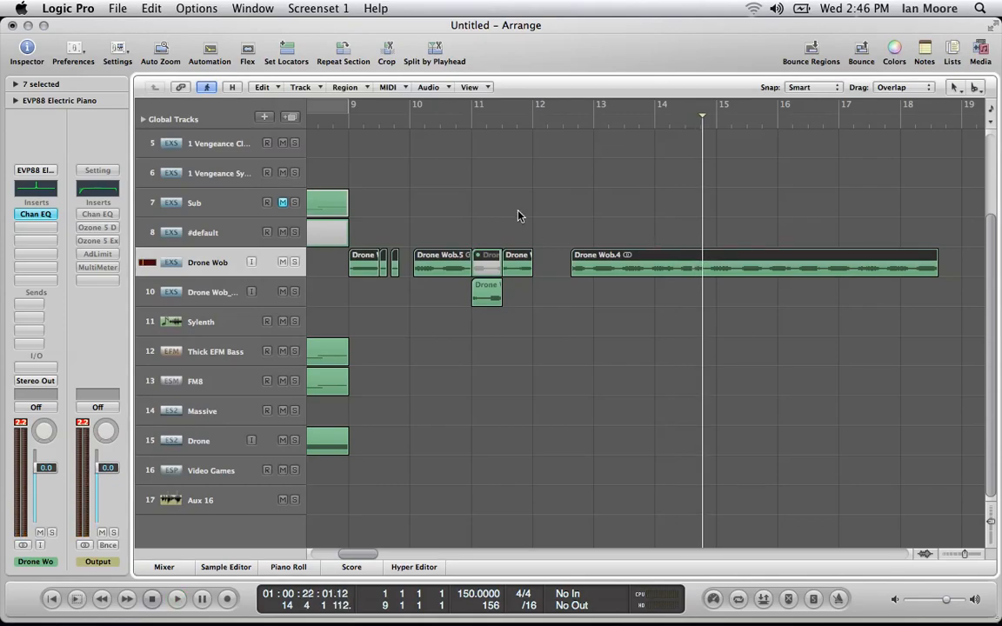
{"action": "left_click", "coordinate": [564, 375]}
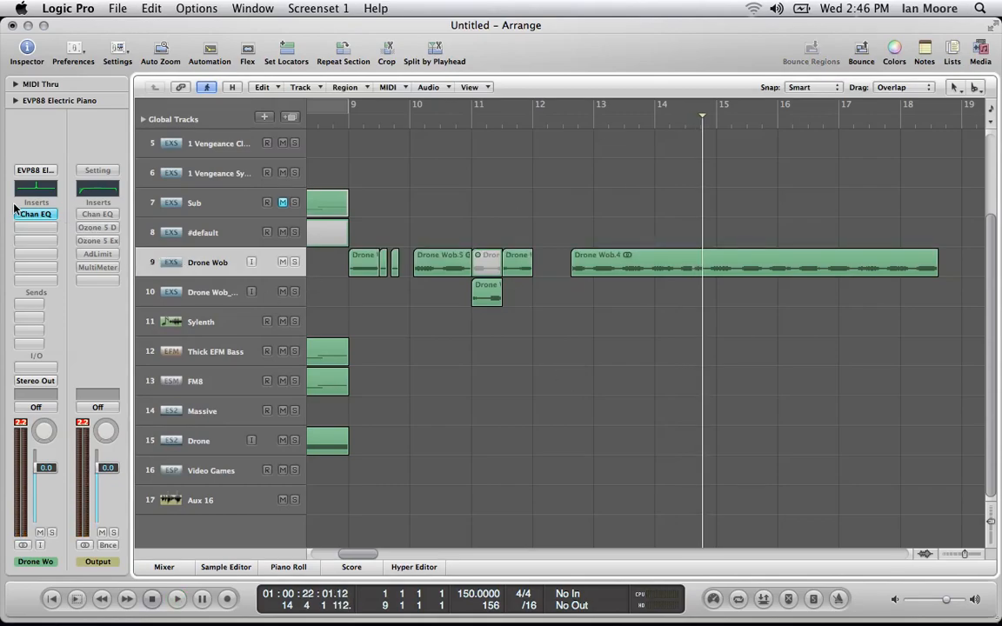
{"action": "left_click", "coordinate": [43, 232]}
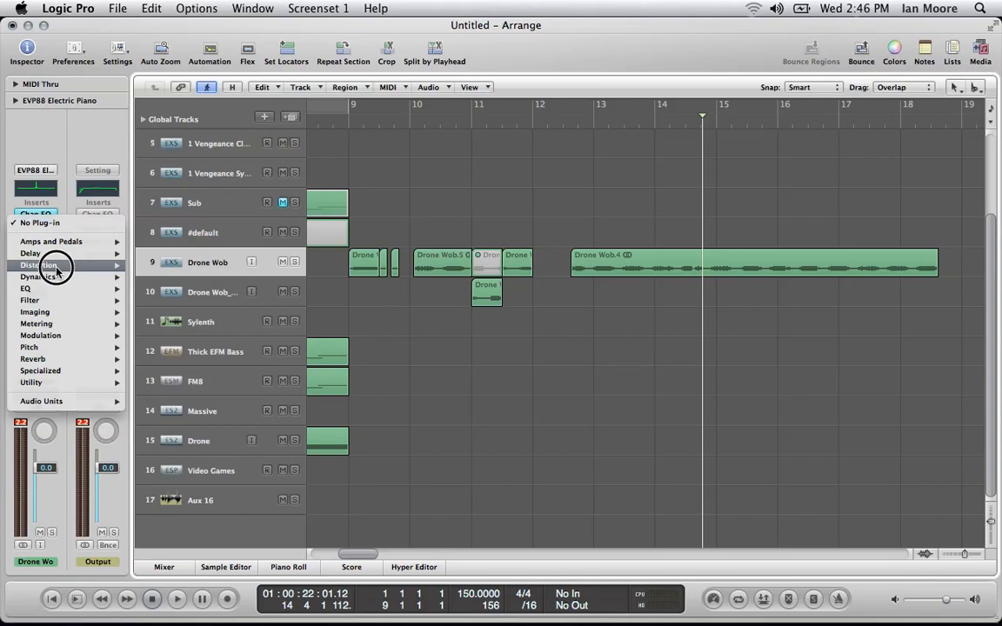
{"action": "mouse_move", "coordinate": [56, 269]}
{"action": "mouse_move", "coordinate": [173, 288]}
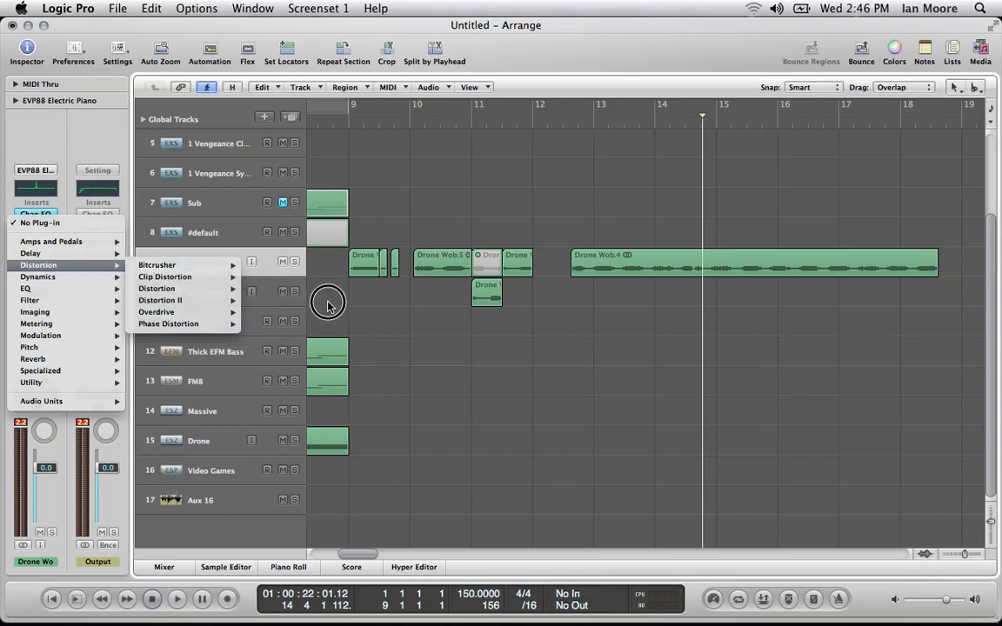
{"action": "mouse_move", "coordinate": [75, 376]}
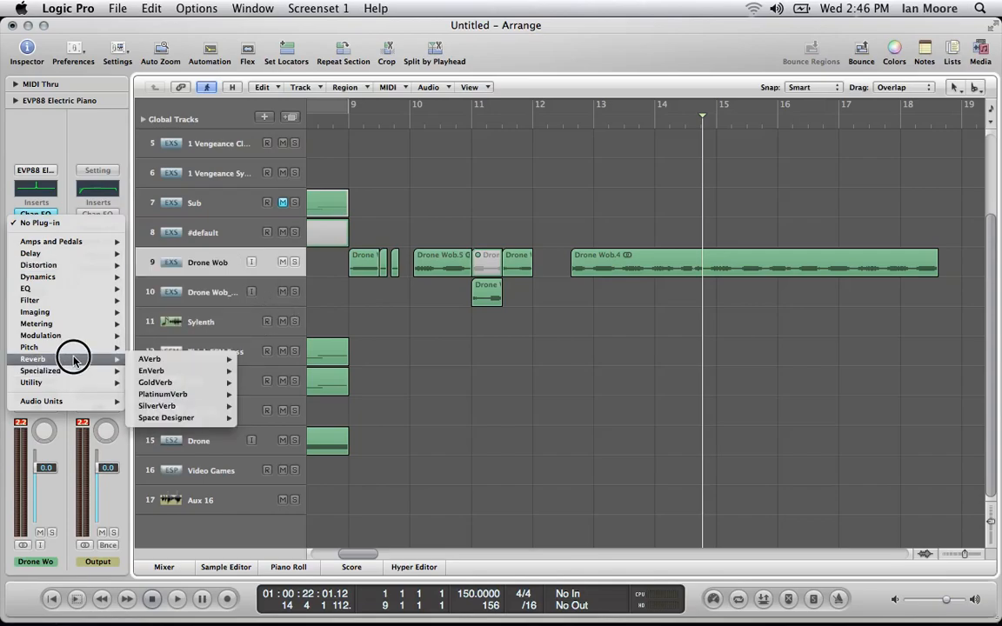
{"action": "mouse_move", "coordinate": [70, 341]}
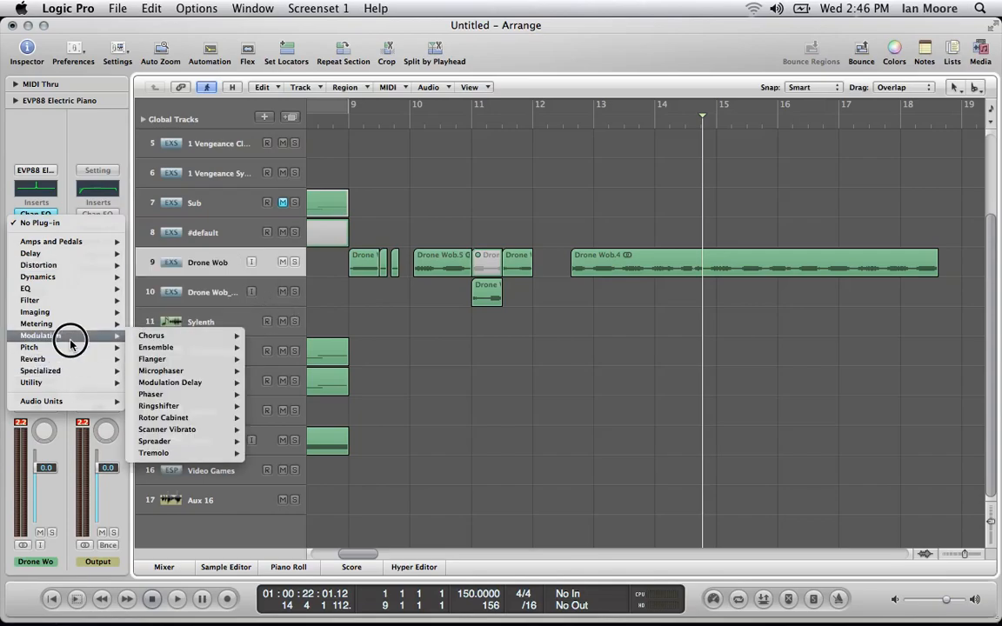
{"action": "mouse_move", "coordinate": [178, 340]}
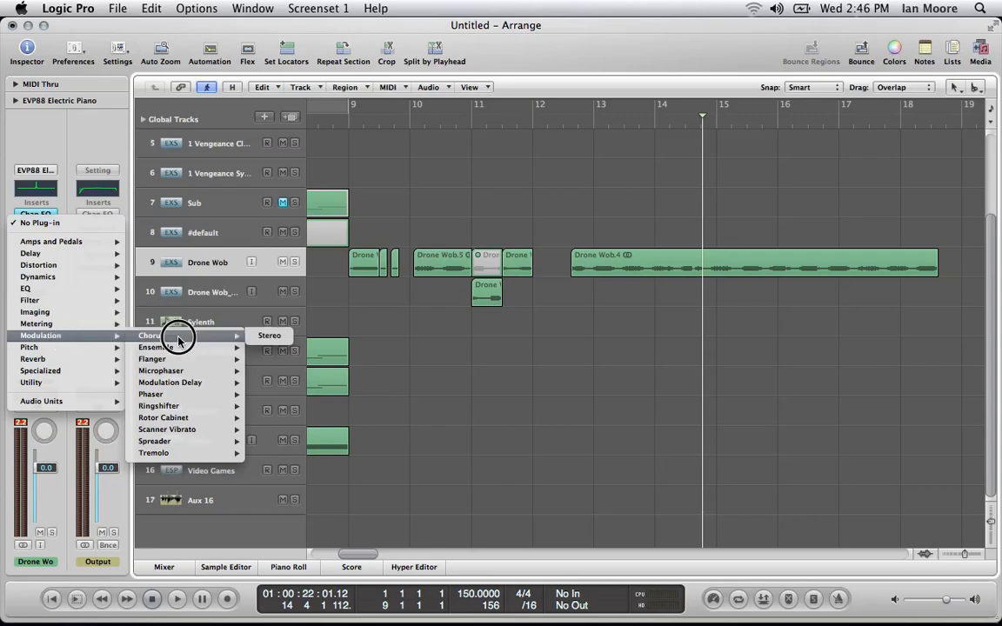
{"action": "left_click", "coordinate": [477, 351]}
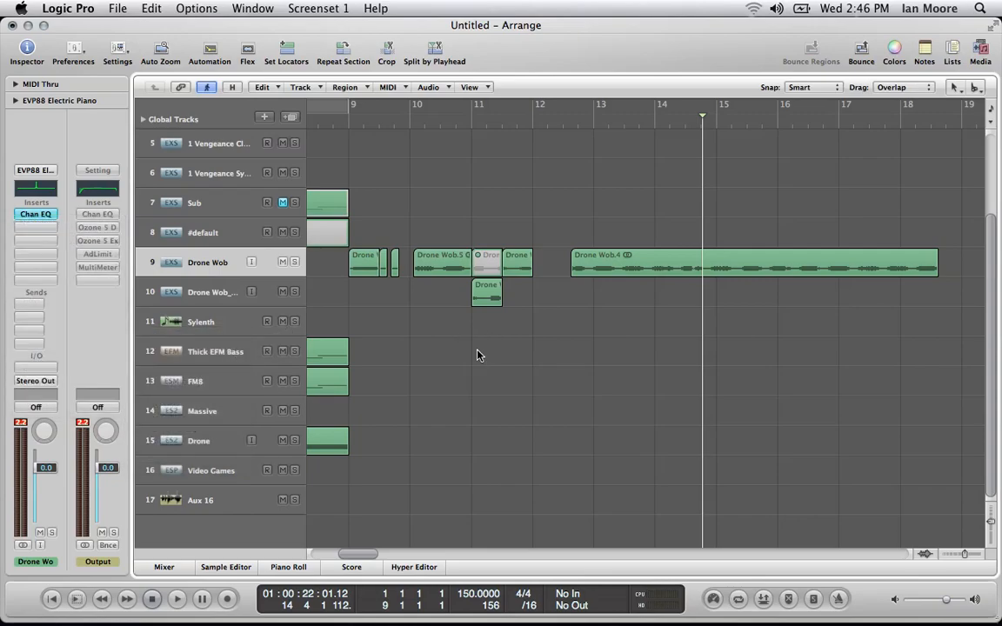
Add a send to Bus 7 (Sample) on the Drone Wob track, audition it, and bypass the track's Channel EQ.
{"action": "left_click", "coordinate": [31, 308]}
{"action": "mouse_move", "coordinate": [34, 317]}
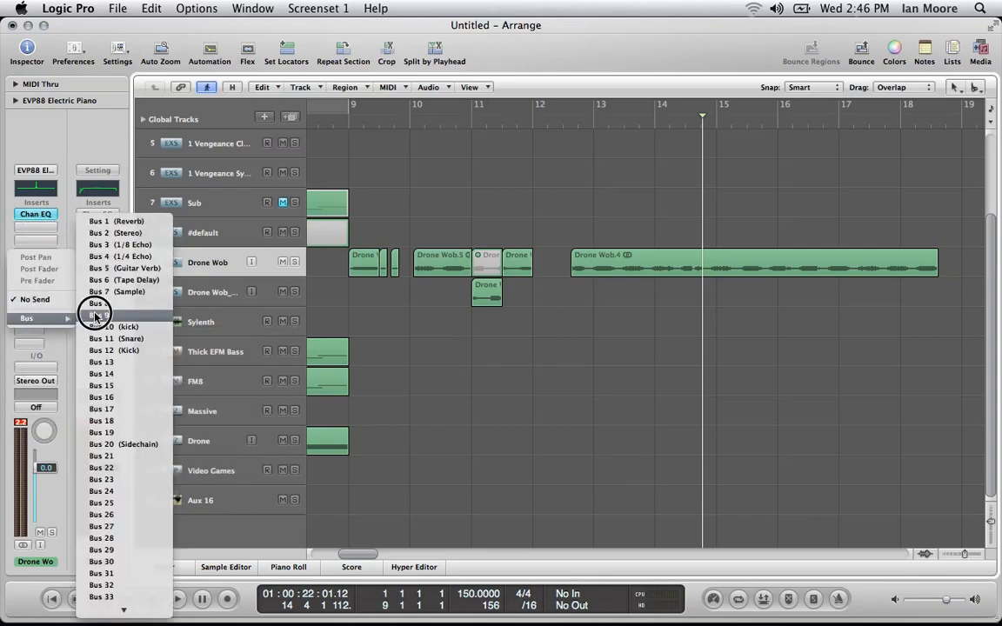
{"action": "left_click", "coordinate": [126, 292]}
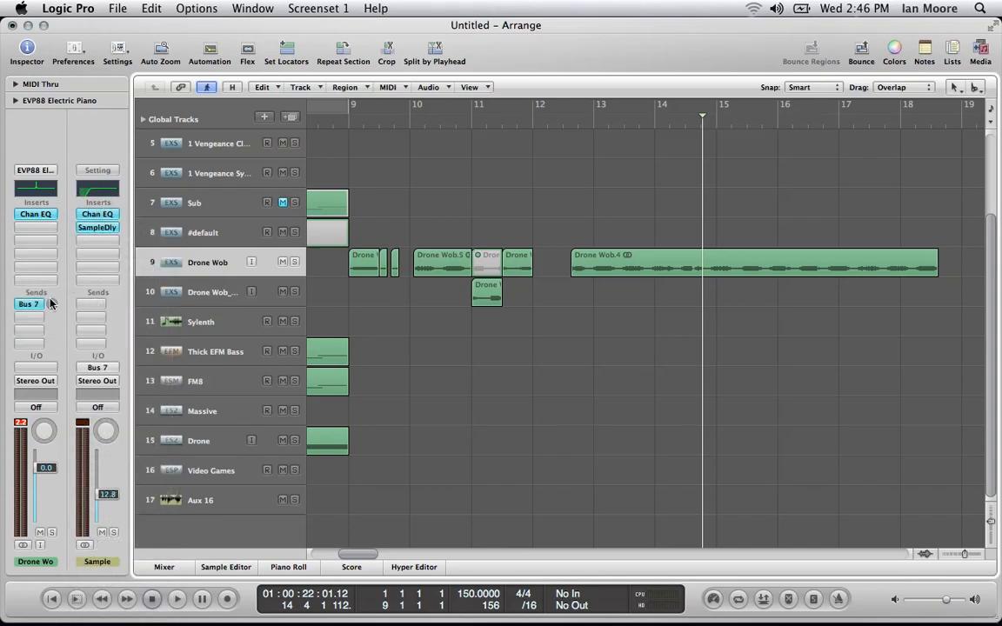
{"action": "double_click", "coordinate": [567, 127]}
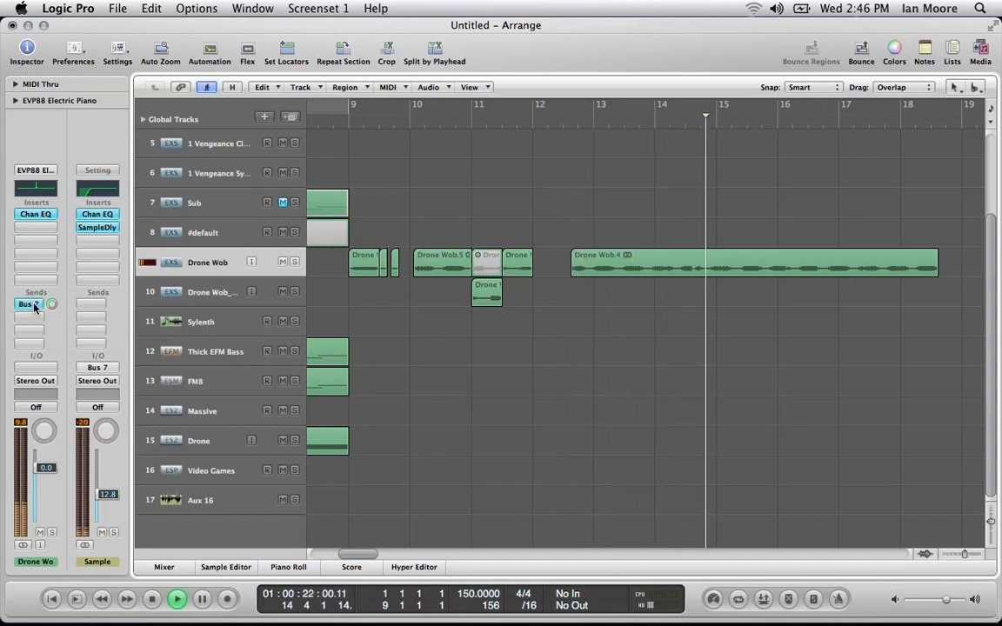
{"action": "key", "text": "space"}
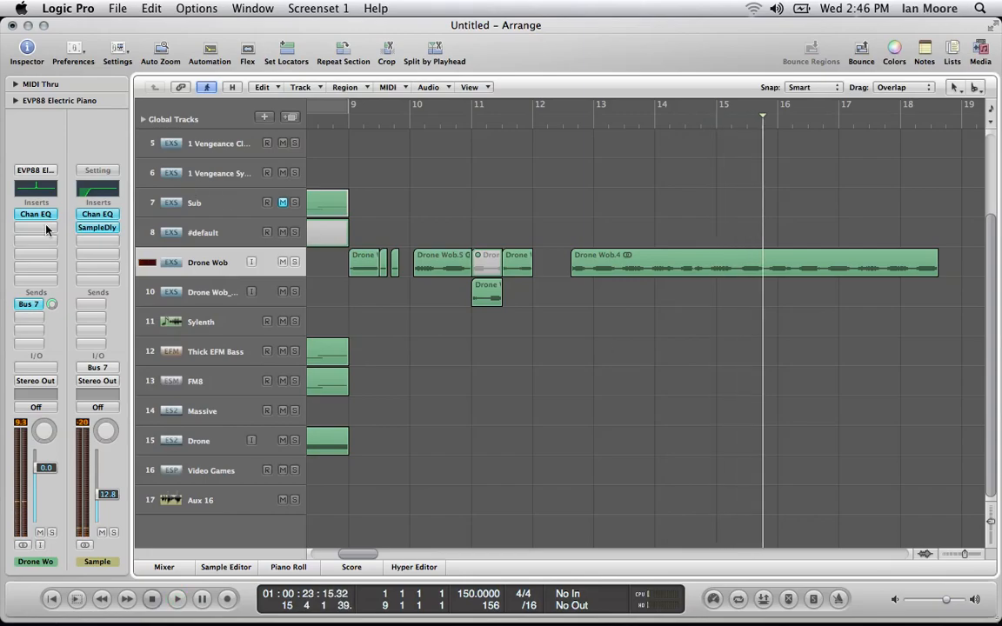
{"action": "left_click", "coordinate": [35, 216], "text": "alt"}
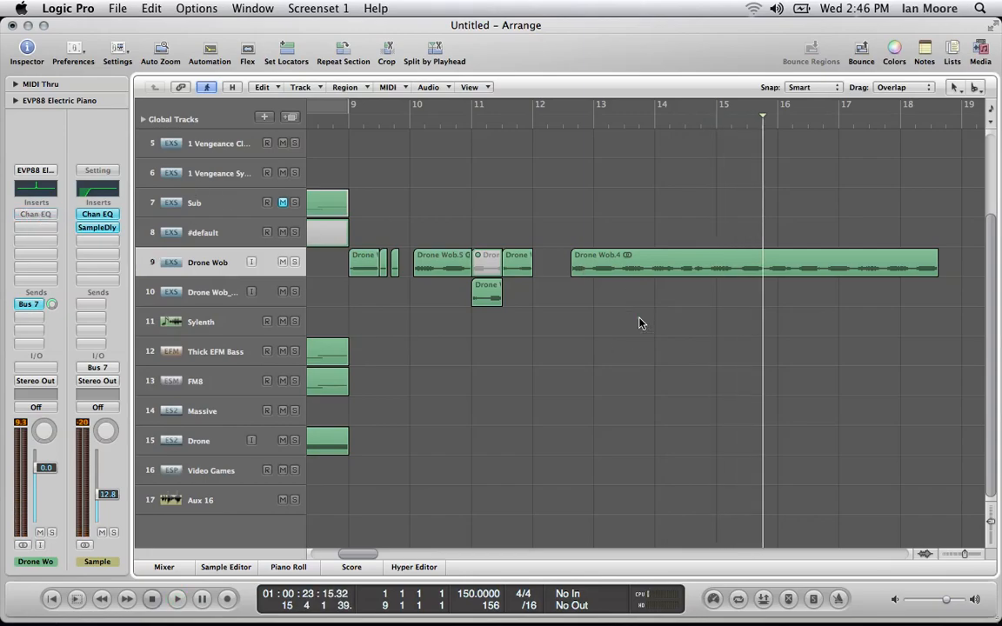
Solo the Thick EFM Bass track and play it from the start of the song.
{"action": "scroll", "coordinate": [639, 322], "scroll_direction": "left", "scroll_amount": 10}
{"action": "scroll", "coordinate": [475, 297], "scroll_direction": "right", "scroll_amount": 10}
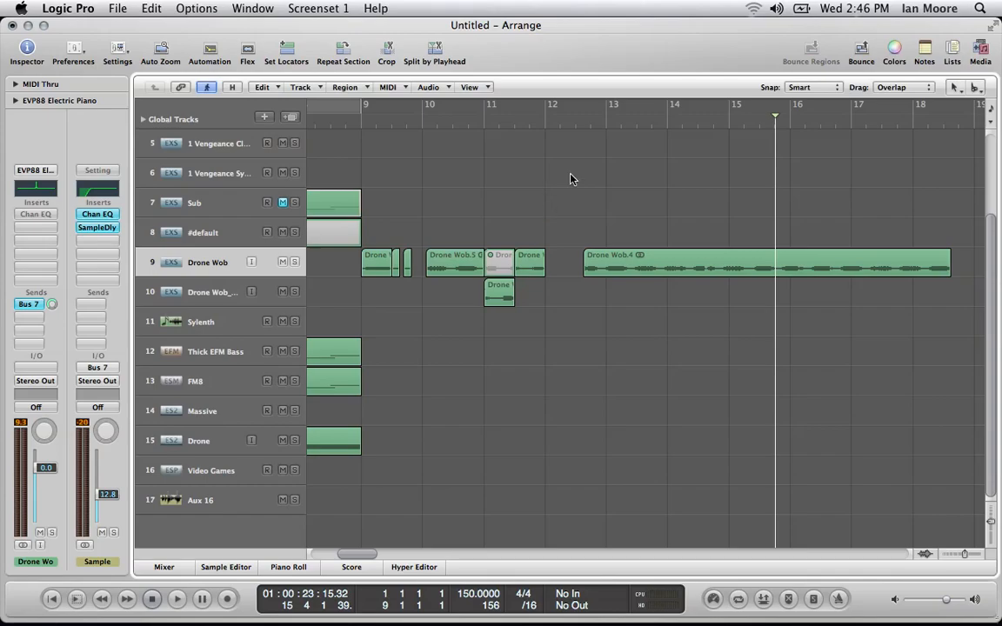
{"action": "left_click", "coordinate": [599, 120]}
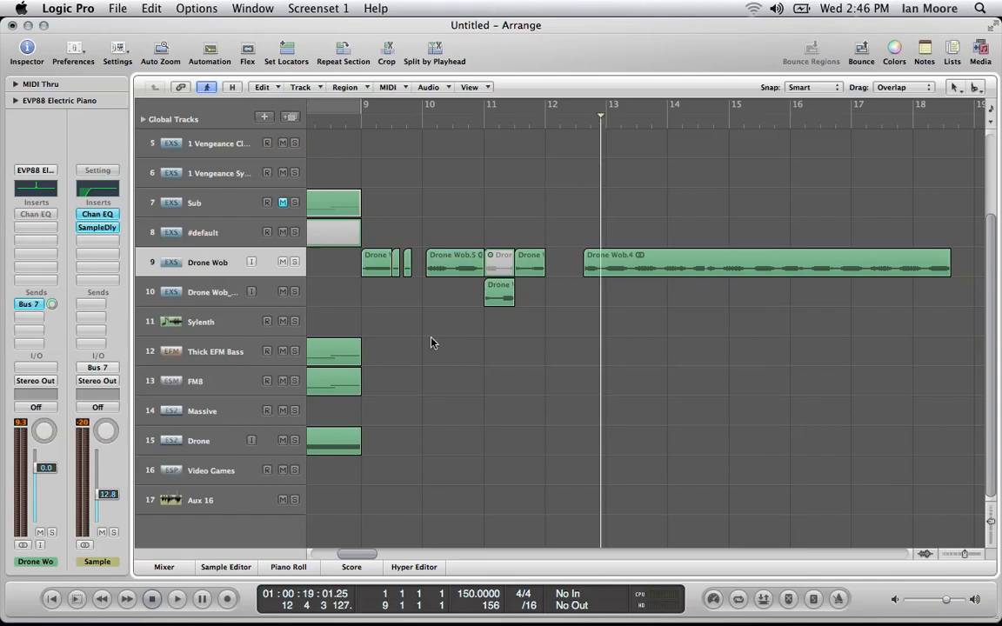
{"action": "scroll", "coordinate": [469, 344], "scroll_direction": "left", "scroll_amount": 10}
{"action": "left_click", "coordinate": [295, 352]}
{"action": "key", "text": "Return"}
{"action": "key", "text": "space"}
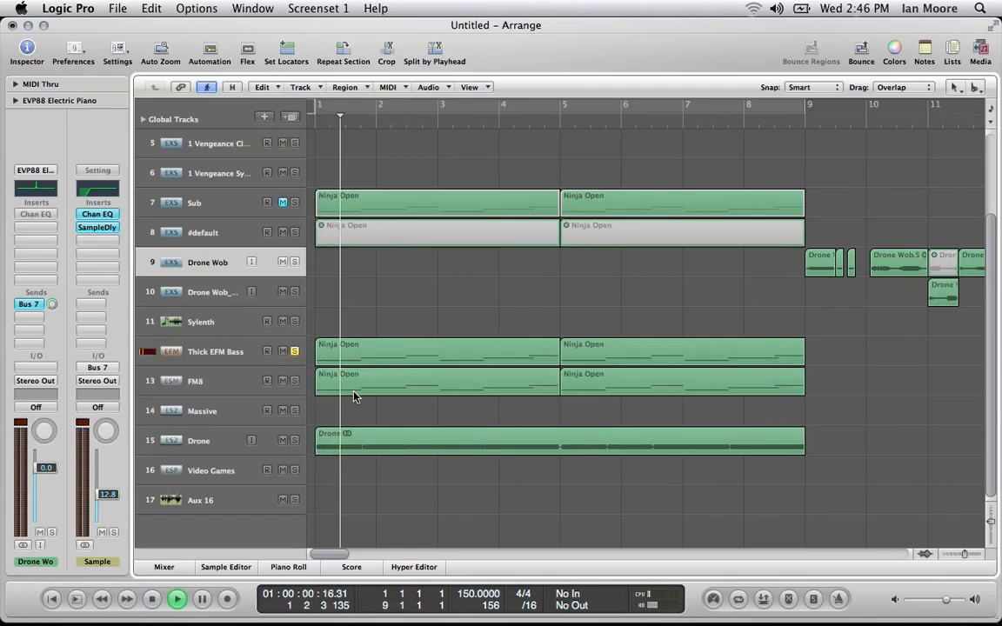
Open the EFM1 instrument of the Thick EFM Bass track and the ES M of the FM8 track side by side.
{"action": "left_click", "coordinate": [216, 351]}
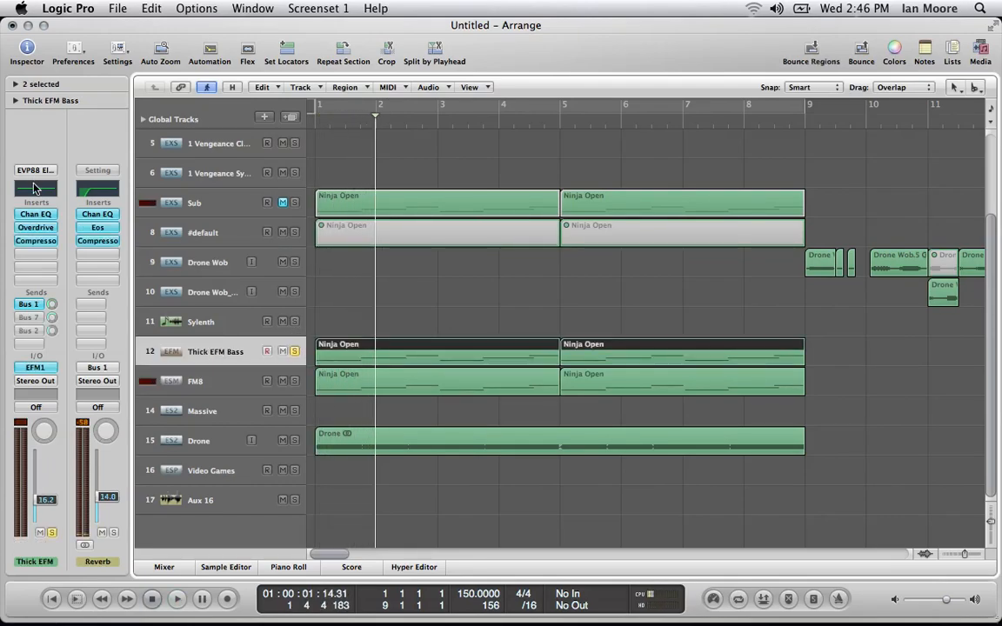
{"action": "left_click", "coordinate": [35, 367]}
{"action": "left_click_drag", "start_coordinate": [555, 128], "coordinate": [729, 32]}
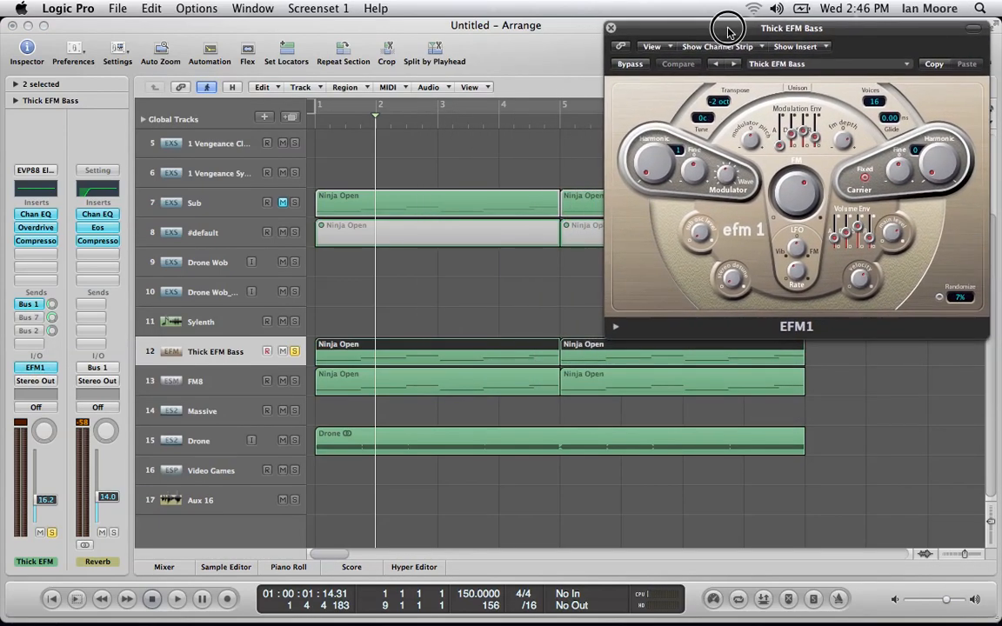
{"action": "left_click", "coordinate": [197, 382]}
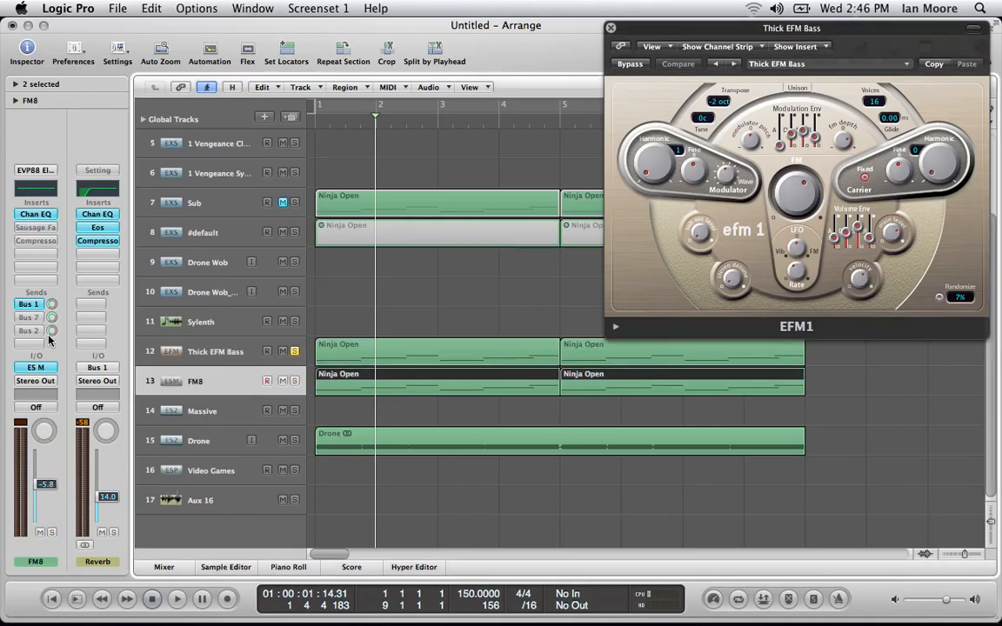
{"action": "left_click", "coordinate": [41, 370]}
{"action": "left_click_drag", "start_coordinate": [633, 220], "coordinate": [331, 39]}
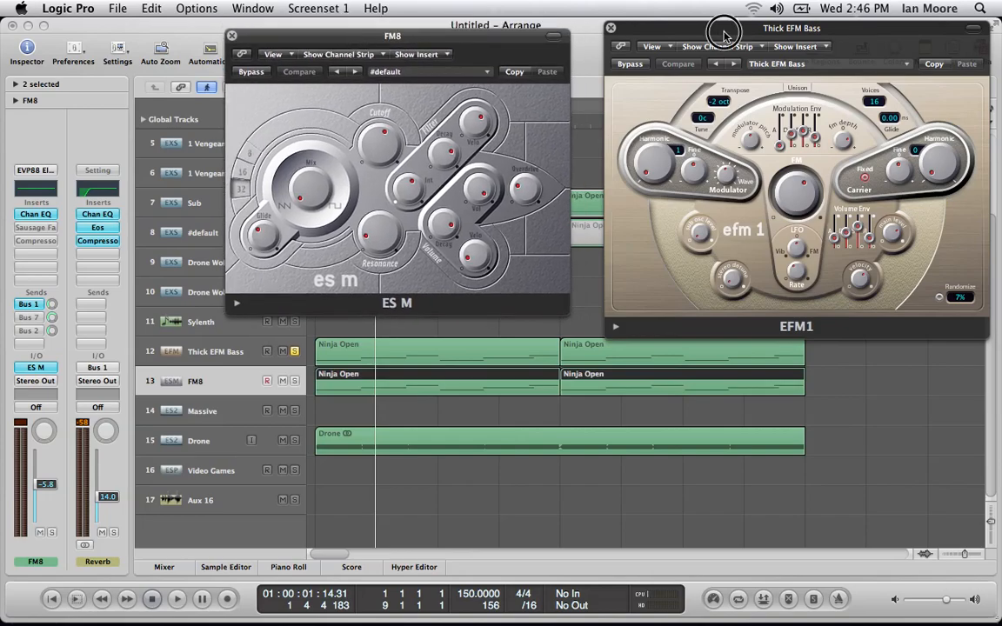
{"action": "left_click", "coordinate": [726, 28]}
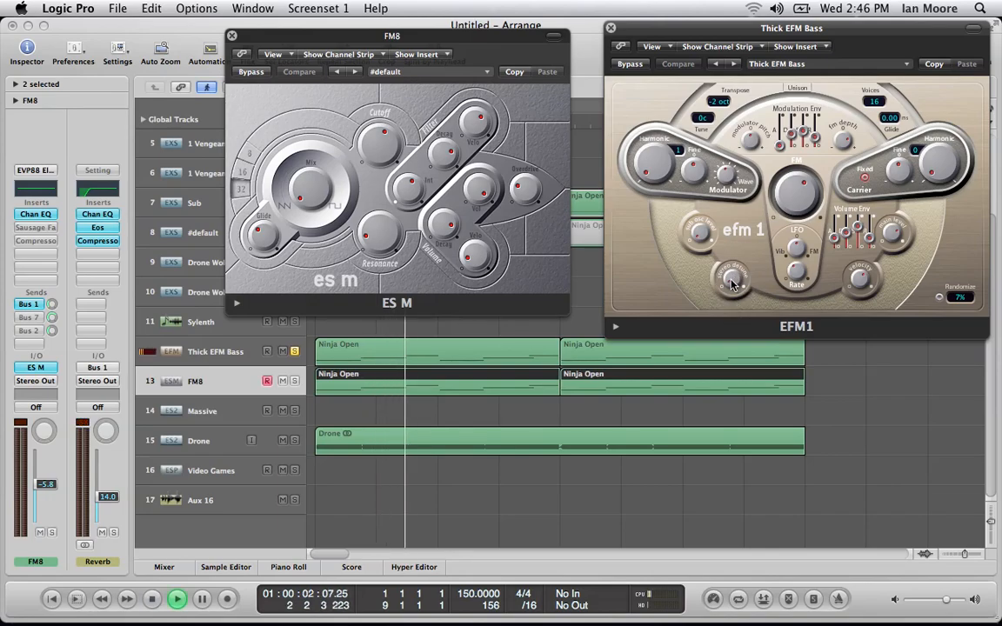
Adjust the stereo detune of the EFM1 during playback, stop, and close both instrument windows.
{"action": "left_click_drag", "start_coordinate": [731, 285], "coordinate": [720, 263]}
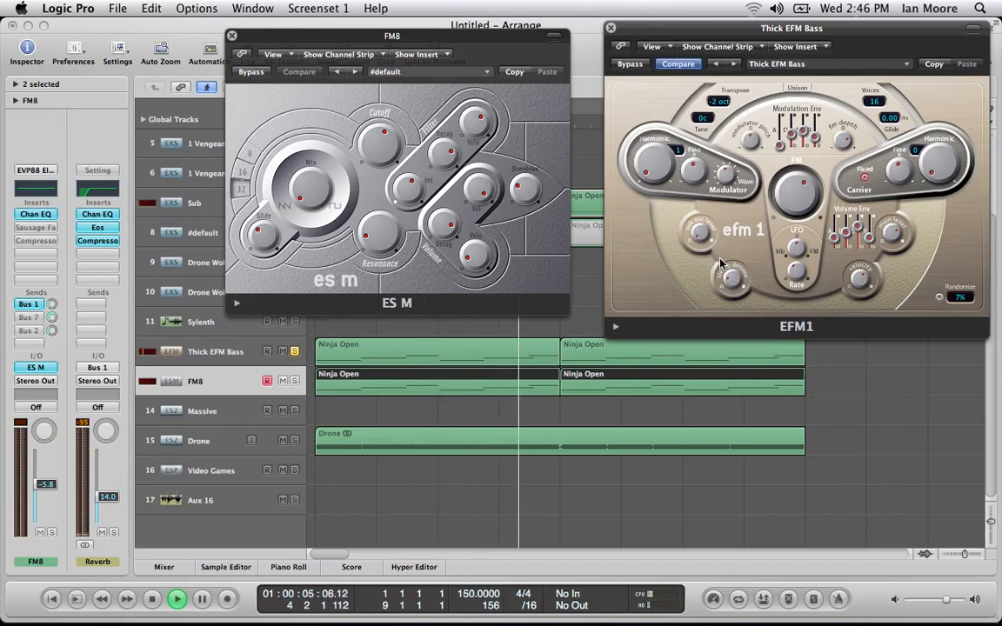
{"action": "key", "text": "space"}
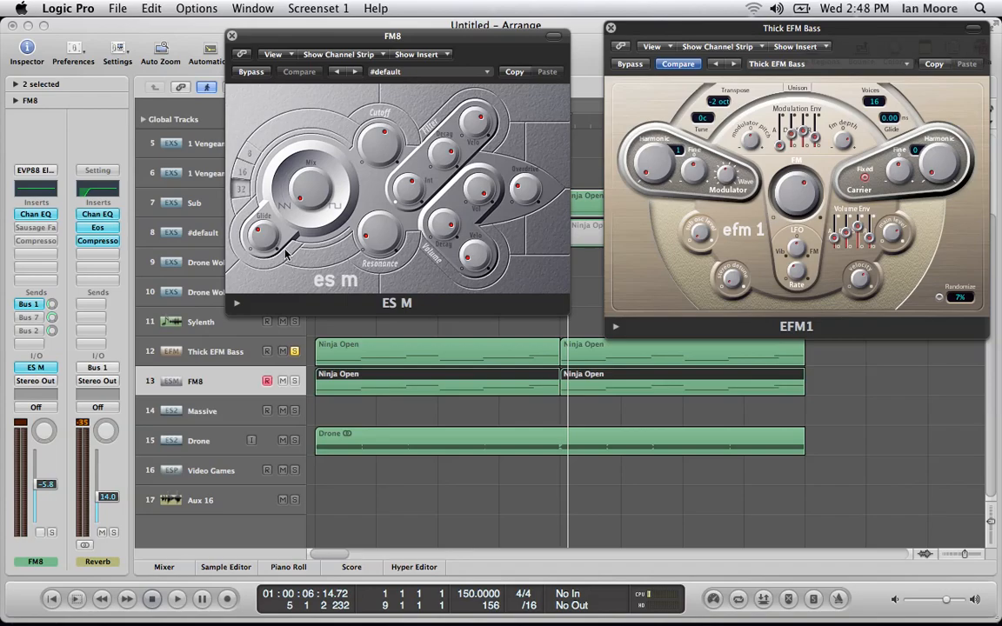
{"action": "left_click", "coordinate": [232, 36]}
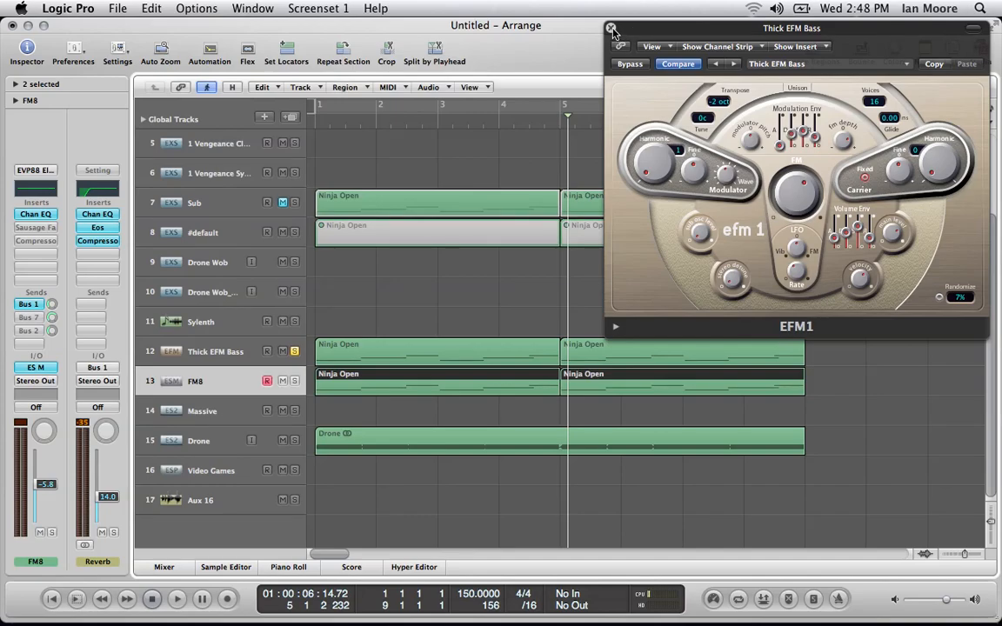
{"action": "left_click", "coordinate": [611, 30]}
Open the Thick EFM Bass notes in the Piano Roll and show an enlarged Pitch Bend Hyper Draw lane.
{"action": "left_click", "coordinate": [198, 353]}
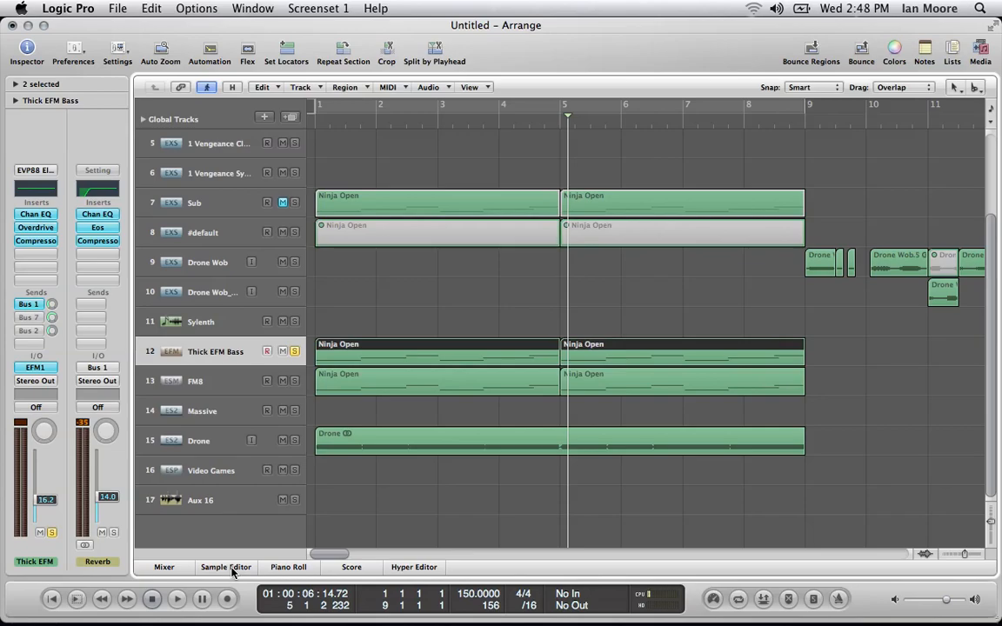
{"action": "double_click", "coordinate": [434, 351]}
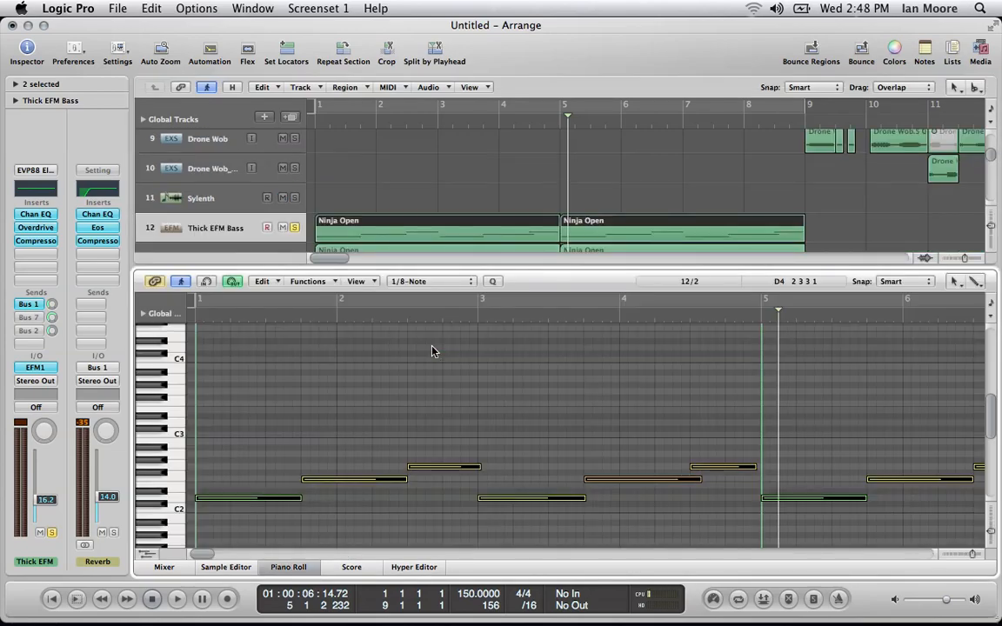
{"action": "scroll", "coordinate": [609, 391], "scroll_direction": "down", "scroll_amount": 3}
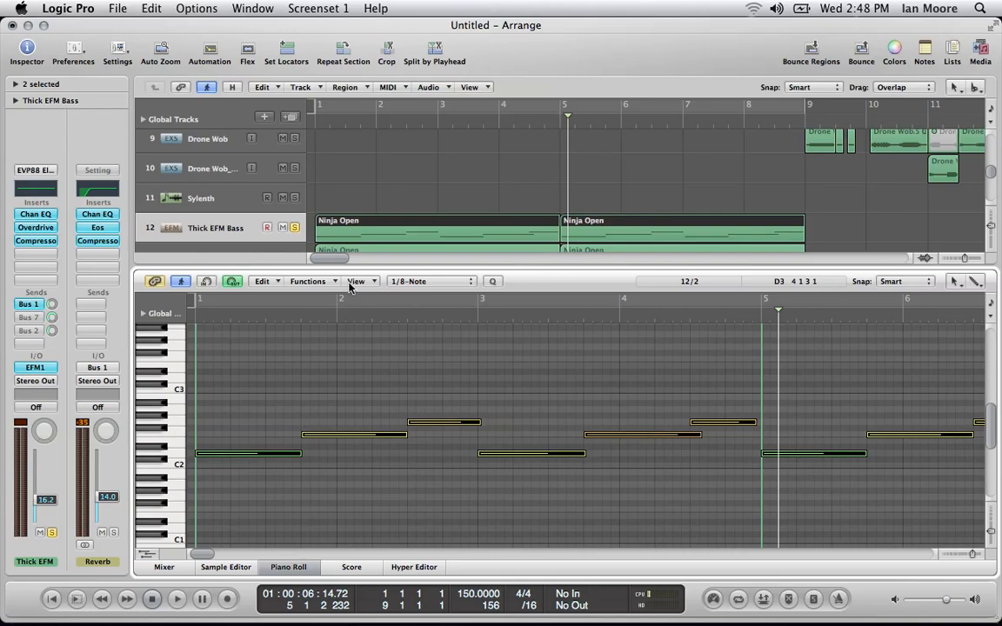
{"action": "left_click", "coordinate": [322, 378]}
{"action": "left_click", "coordinate": [301, 316]}
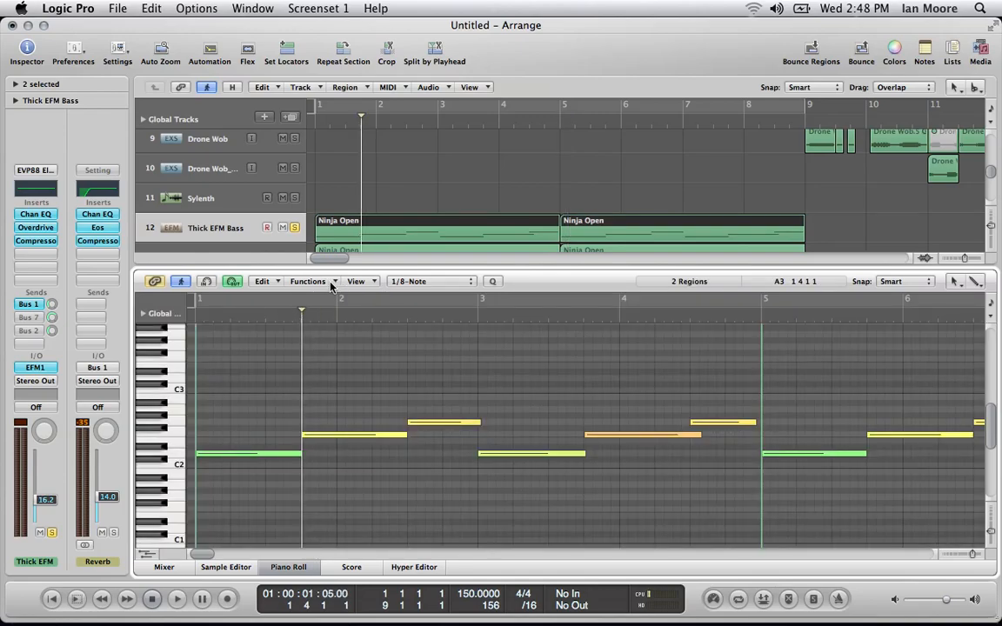
{"action": "left_click", "coordinate": [330, 284]}
{"action": "left_click", "coordinate": [364, 282]}
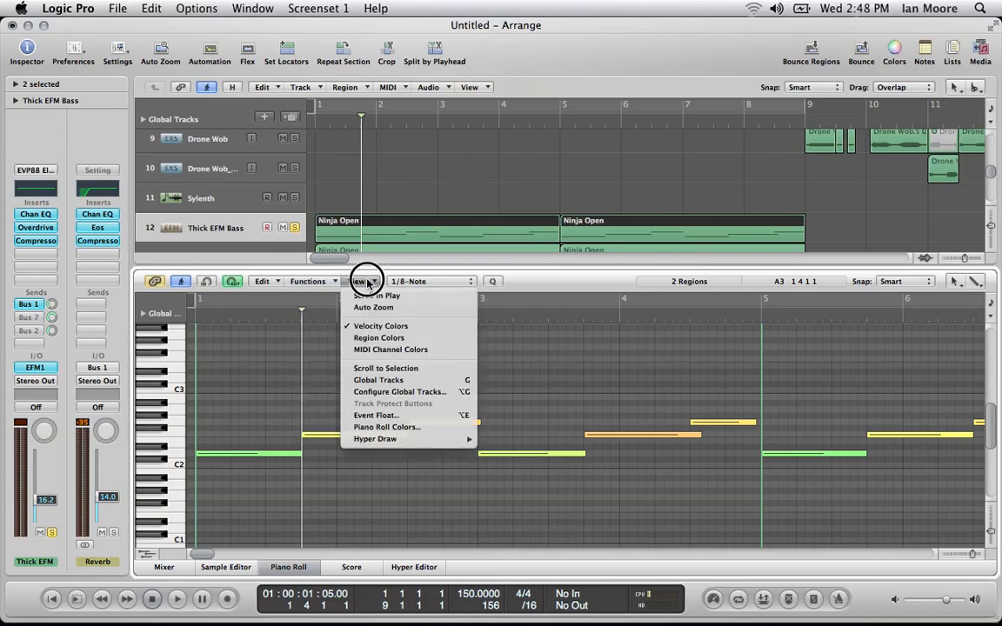
{"action": "mouse_move", "coordinate": [385, 439]}
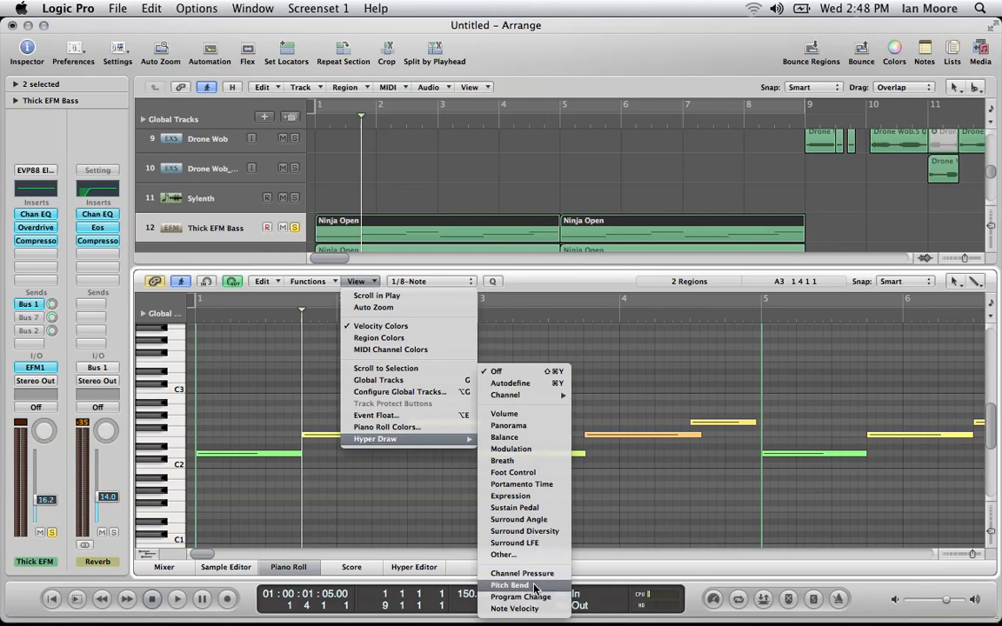
{"action": "left_click", "coordinate": [443, 486]}
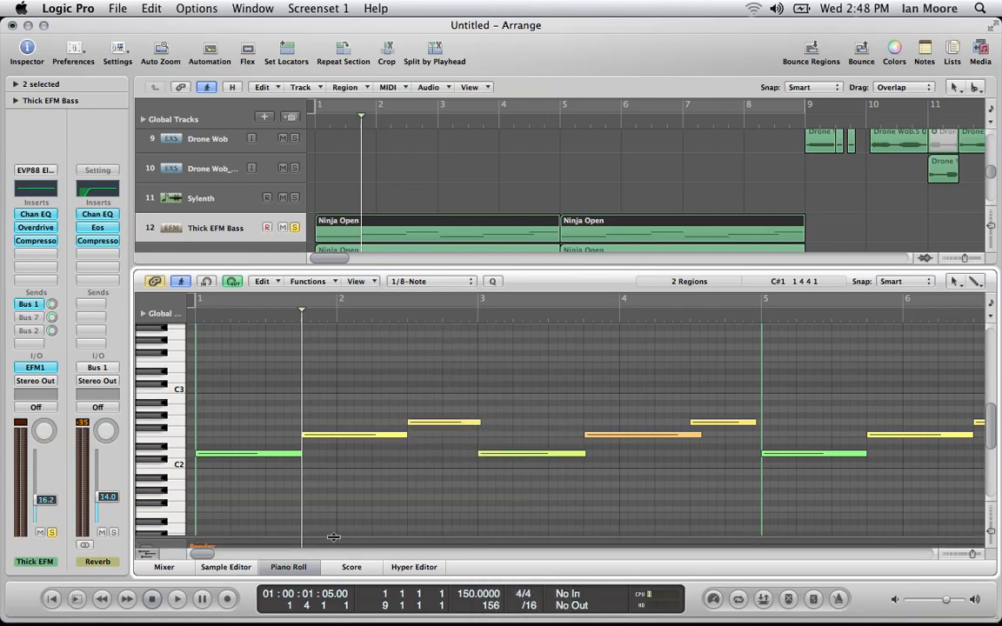
{"action": "left_click_drag", "start_coordinate": [331, 536], "coordinate": [333, 472]}
Delete the second note of the first Thick EFM Bass region and lengthen its first note across the gap.
{"action": "left_click", "coordinate": [339, 434]}
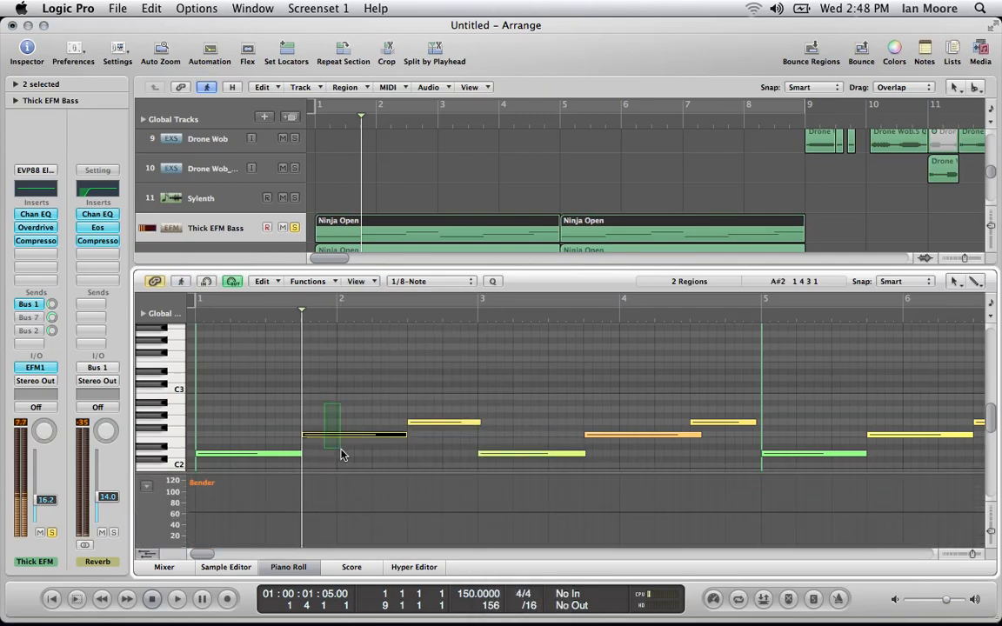
{"action": "key", "text": "Delete"}
{"action": "left_click_drag", "start_coordinate": [311, 451], "coordinate": [406, 453]}
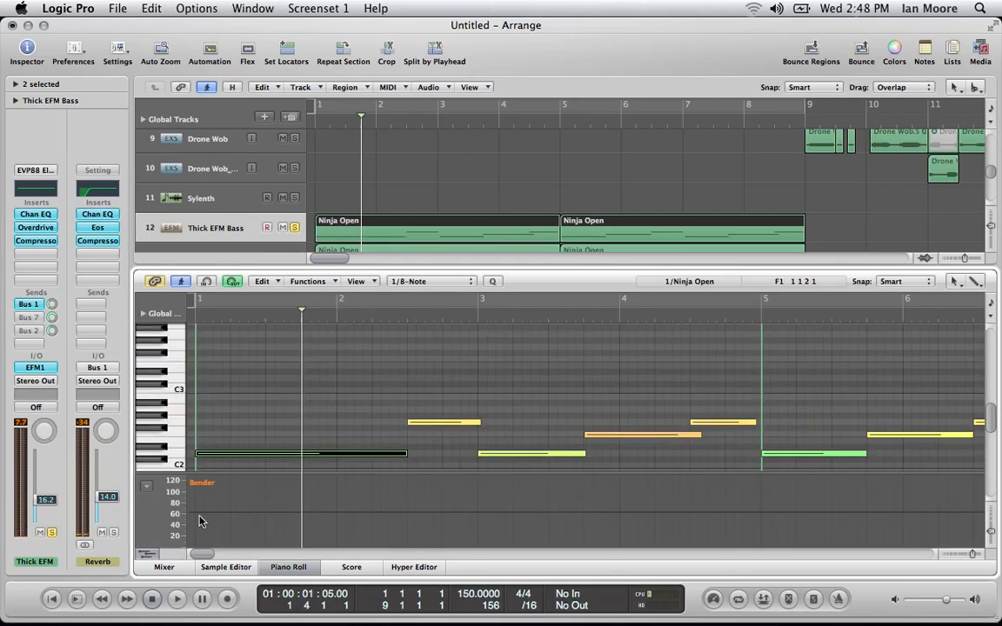
Add a pitch bend point of 0 at bar 5 and delete the Thick EFM Bass region spanning bars 1 to 4.
{"action": "left_click", "coordinate": [762, 513]}
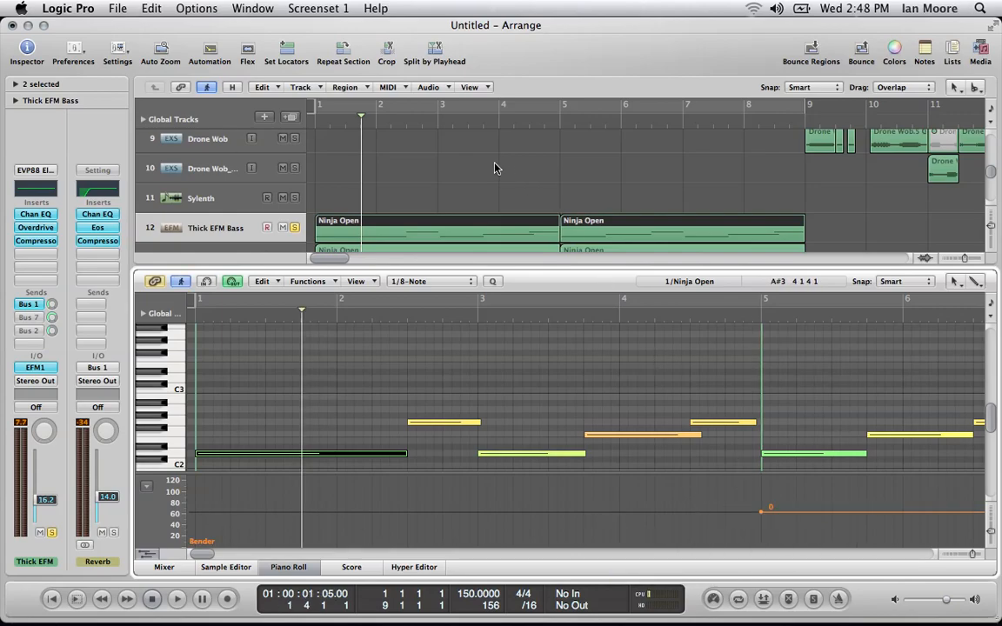
{"action": "left_click", "coordinate": [518, 221]}
{"action": "key", "text": "Delete"}
{"action": "left_click", "coordinate": [563, 117]}
{"action": "left_click", "coordinate": [572, 228]}
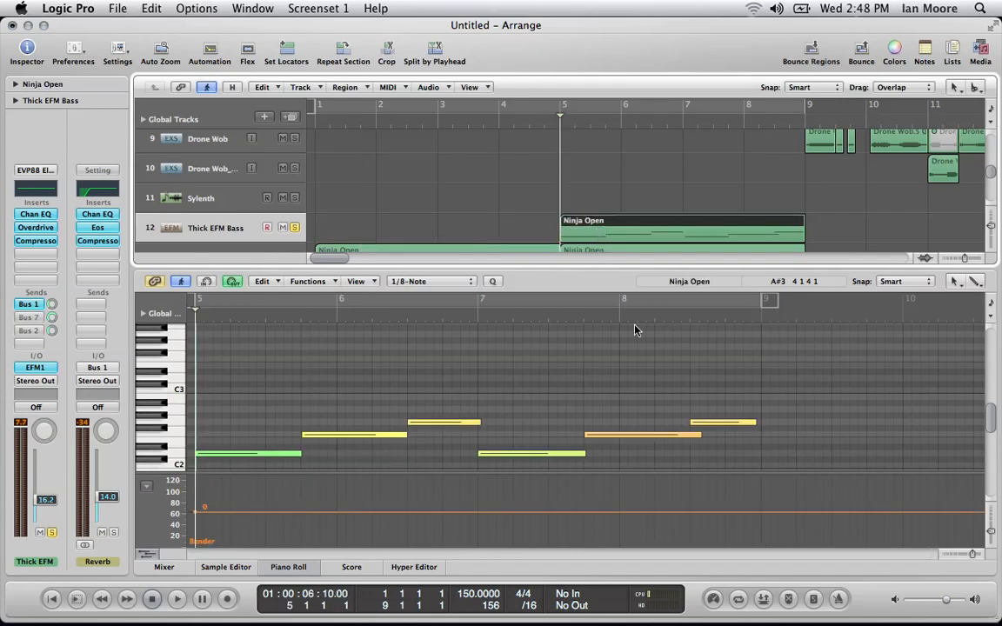
Delete the second and third notes of the remaining Thick EFM Bass region and lengthen its first note to bar 7.
{"action": "left_click_drag", "start_coordinate": [325, 378], "coordinate": [487, 439]}
{"action": "key", "text": "Delete"}
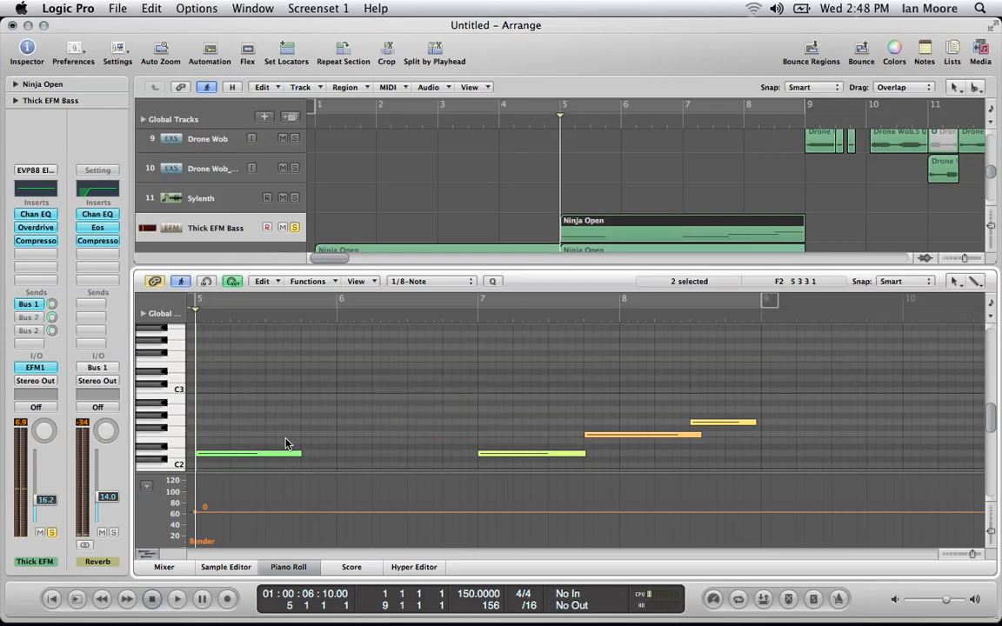
{"action": "key", "text": "XF86AudioMute"}
{"action": "left_click_drag", "start_coordinate": [300, 453], "coordinate": [476, 450]}
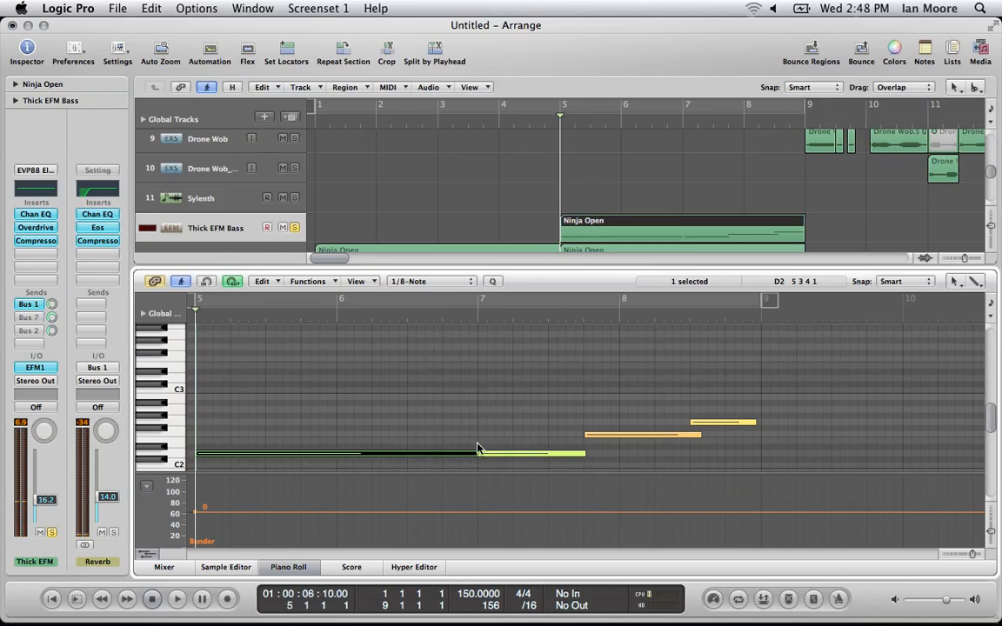
{"action": "key", "text": "XF86AudioMute"}
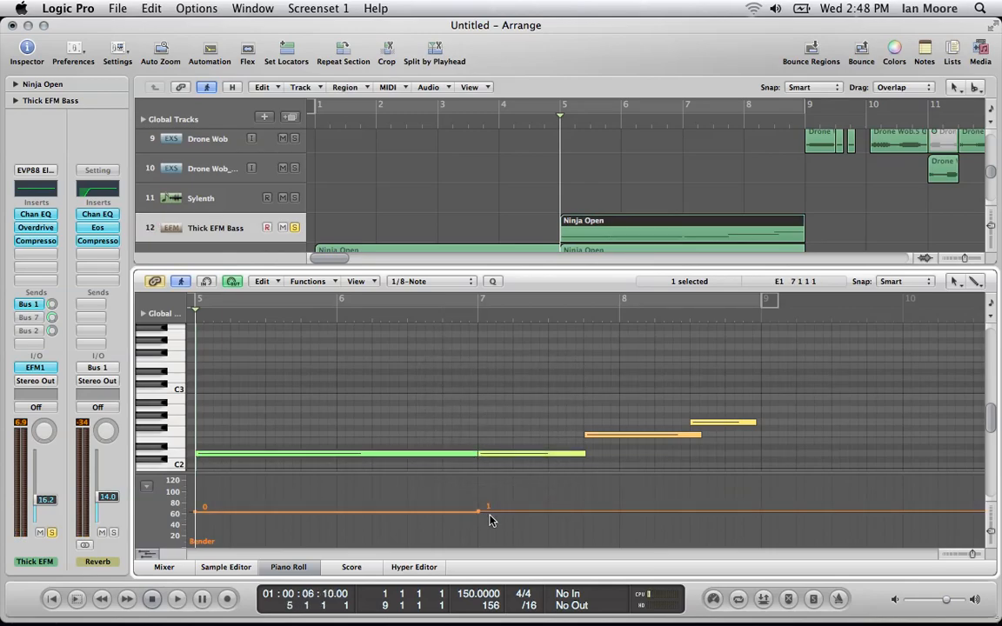
Draw a pitch bend falling to -64 at bar 7 and returning to 1 shortly after, and play it back.
{"action": "left_click_drag", "start_coordinate": [476, 514], "coordinate": [477, 554]}
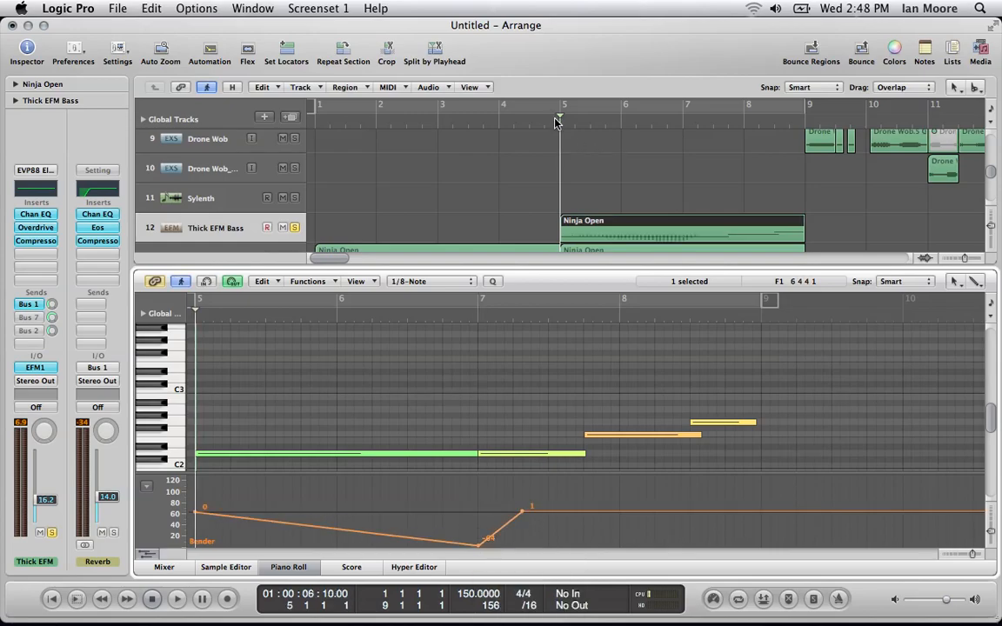
{"action": "key", "text": "space"}
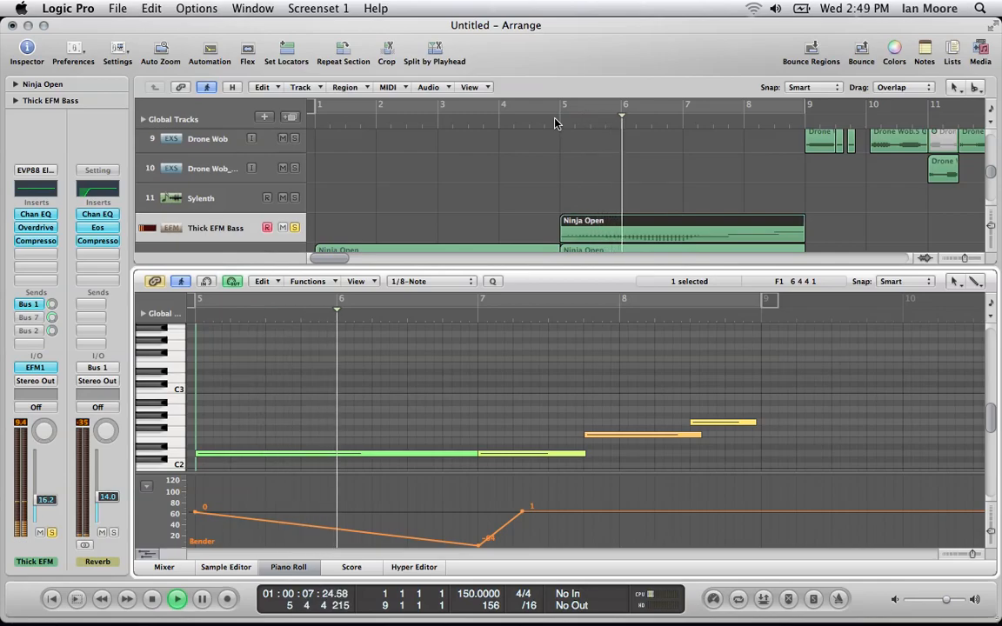
{"action": "key", "text": "space"}
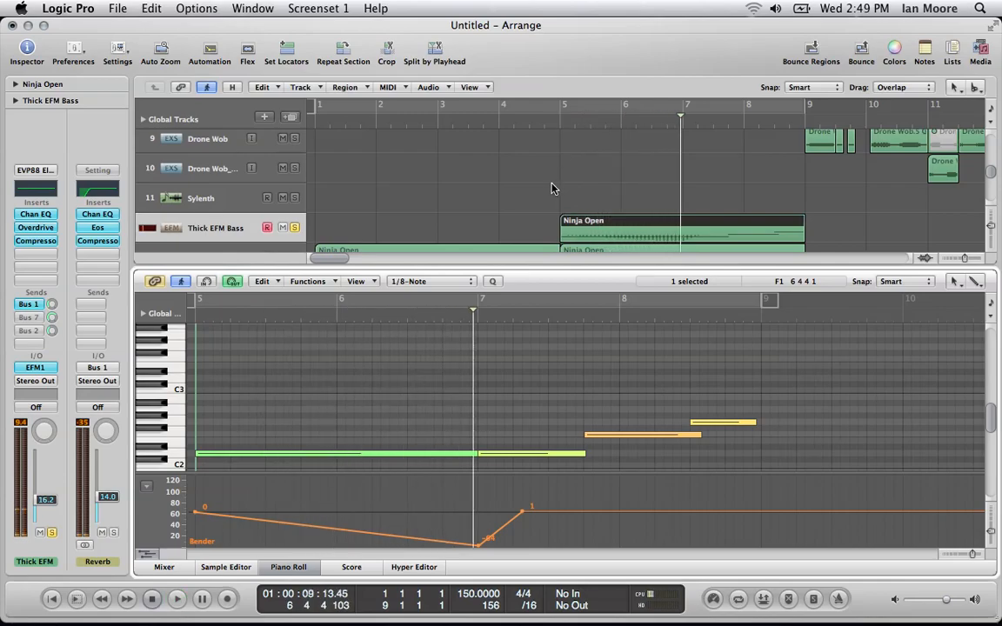
Move the playhead back to just before bar 5 and close the Piano Roll.
{"action": "left_click", "coordinate": [561, 109]}
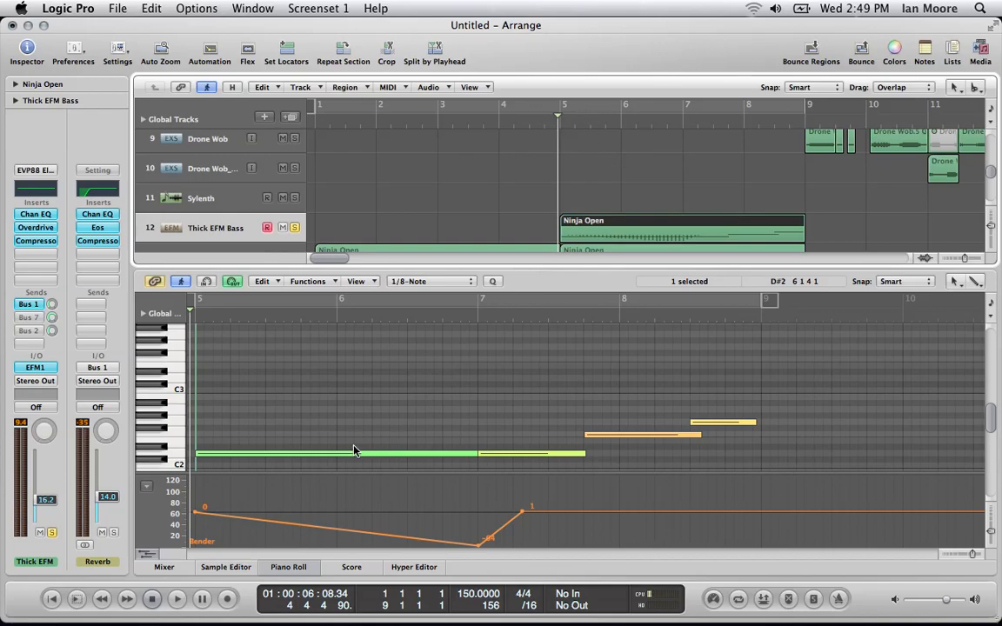
{"action": "scroll", "coordinate": [367, 374], "scroll_direction": "down", "scroll_amount": 3}
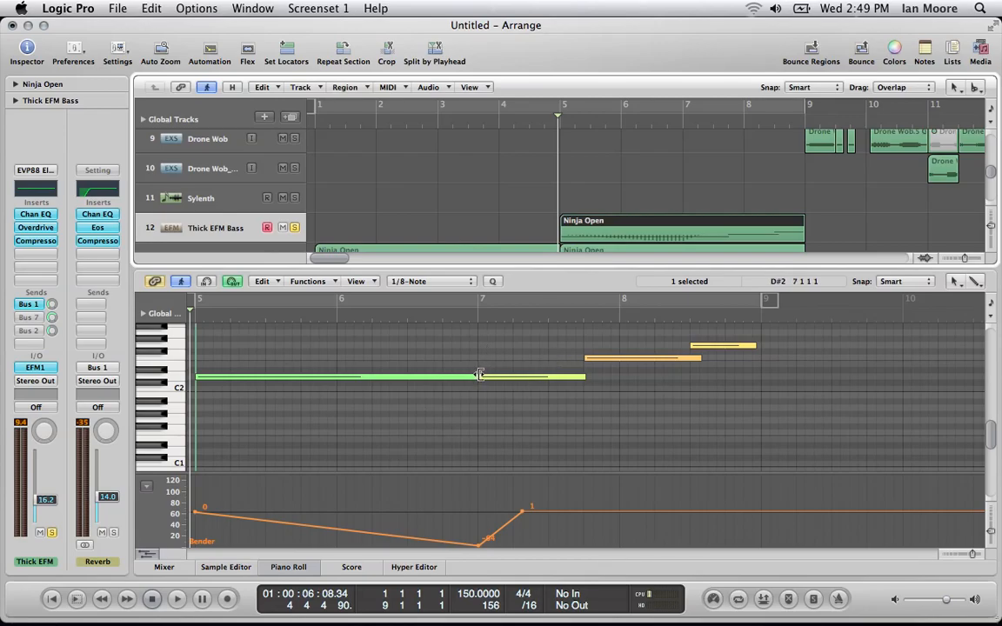
{"action": "left_click", "coordinate": [288, 567]}
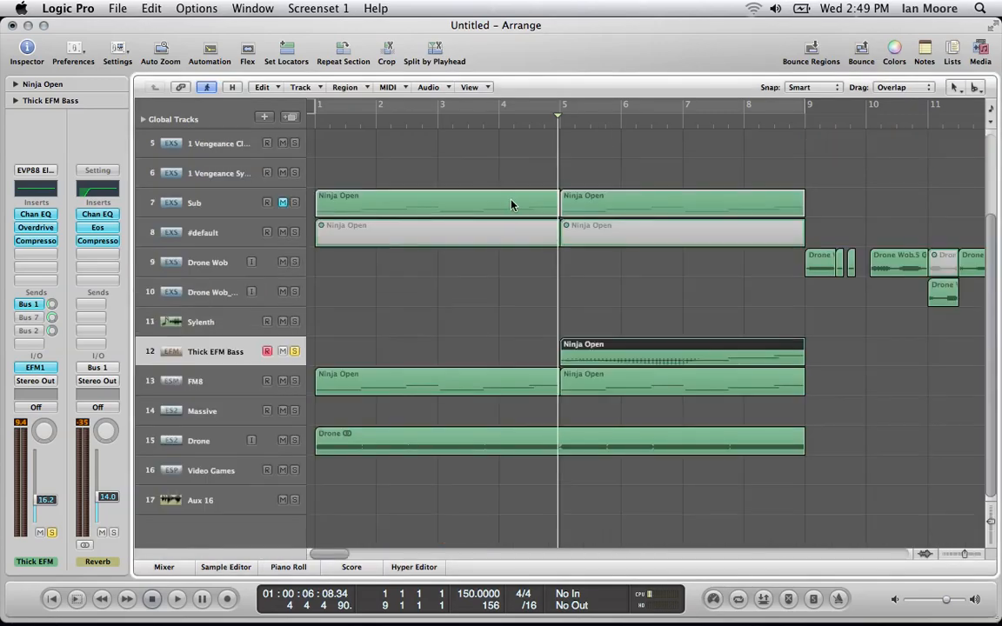
{"action": "mouse_move", "coordinate": [548, 613]}
{"action": "left_click", "coordinate": [771, 611]}
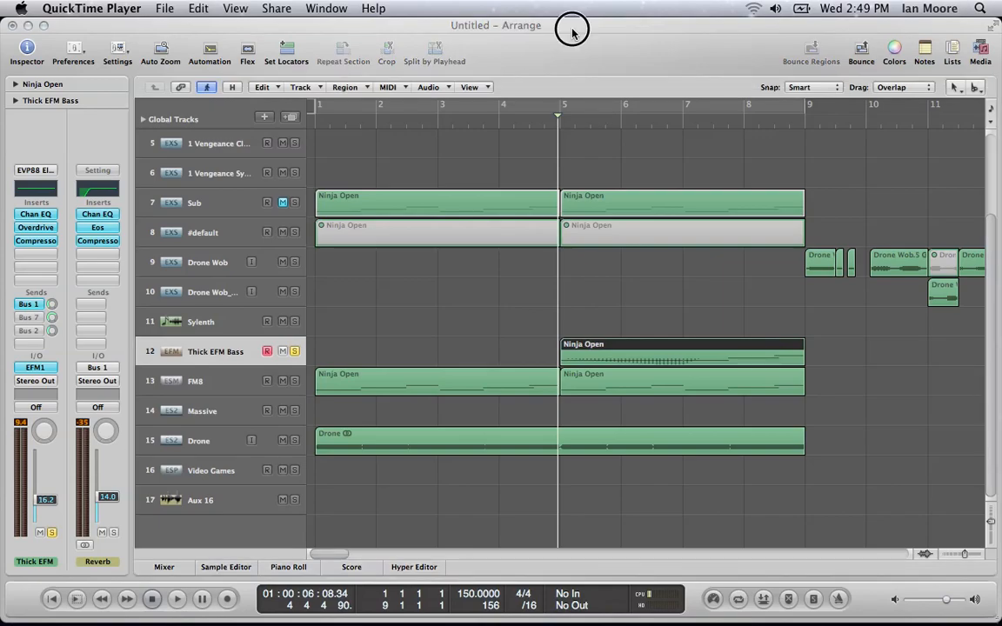